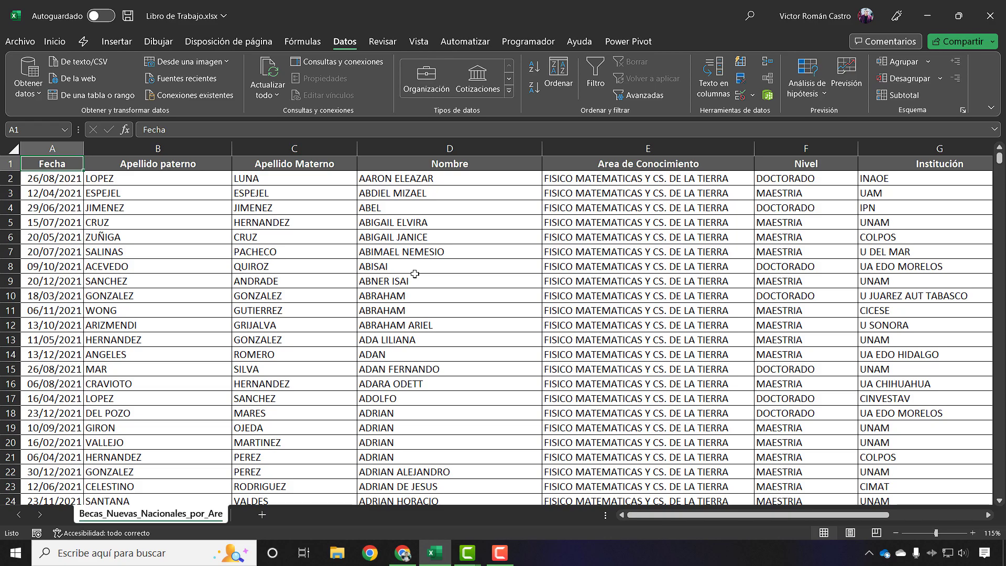
# Step: Create a pivot table on a new worksheet from the whole data range A1:K24626 of Becas_Nuevas_Nacionales_por_Are
pyautogui.hotkey('ctrl', 'shift', 'Right')
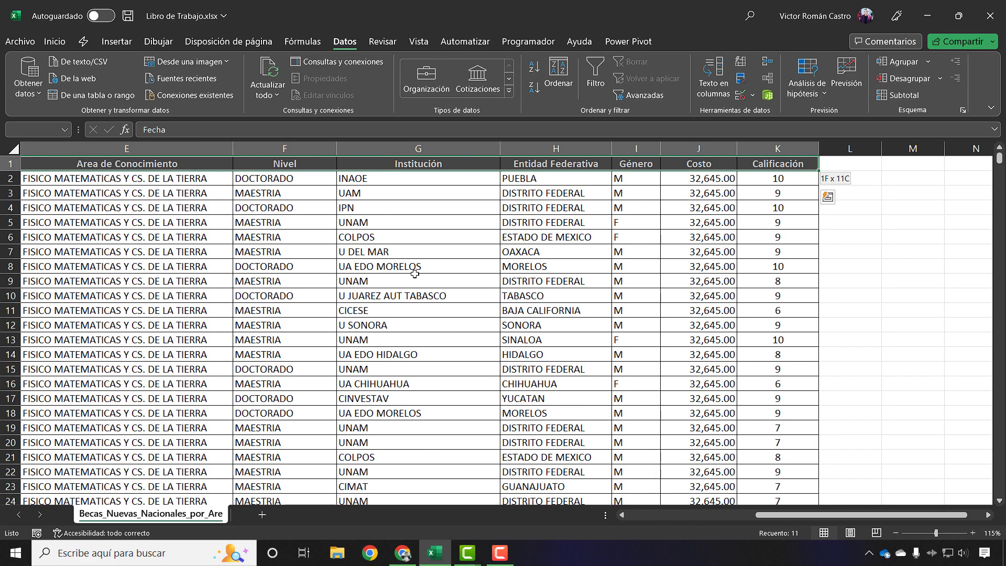
pyautogui.hotkey('ctrl', 'shift', 'Down')
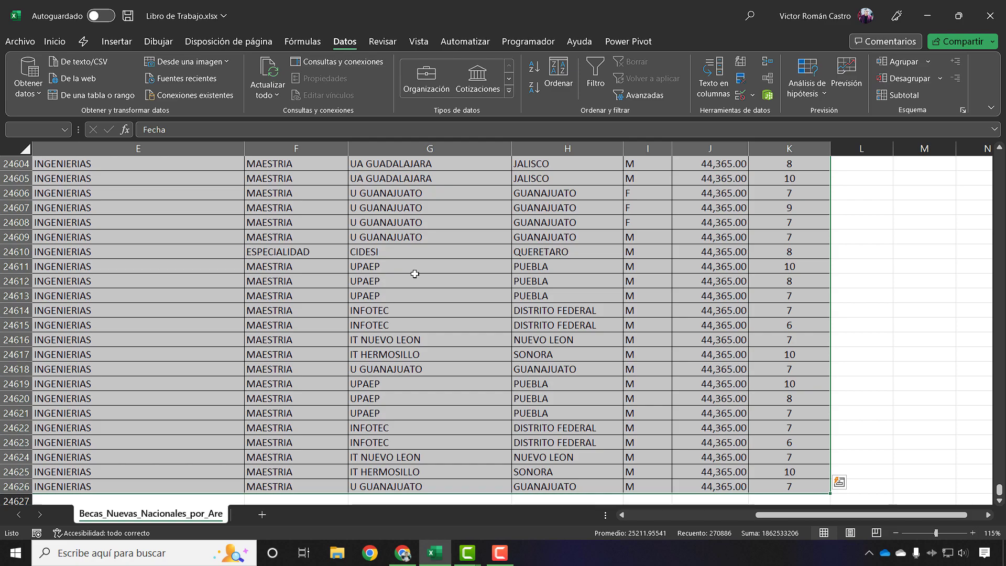
pyautogui.click(117, 42)
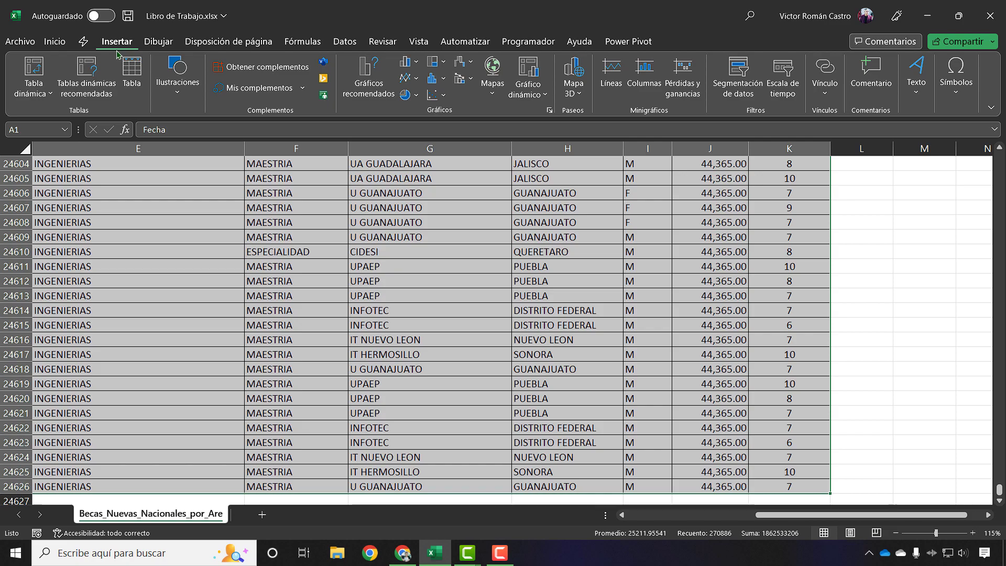
pyautogui.click(35, 68)
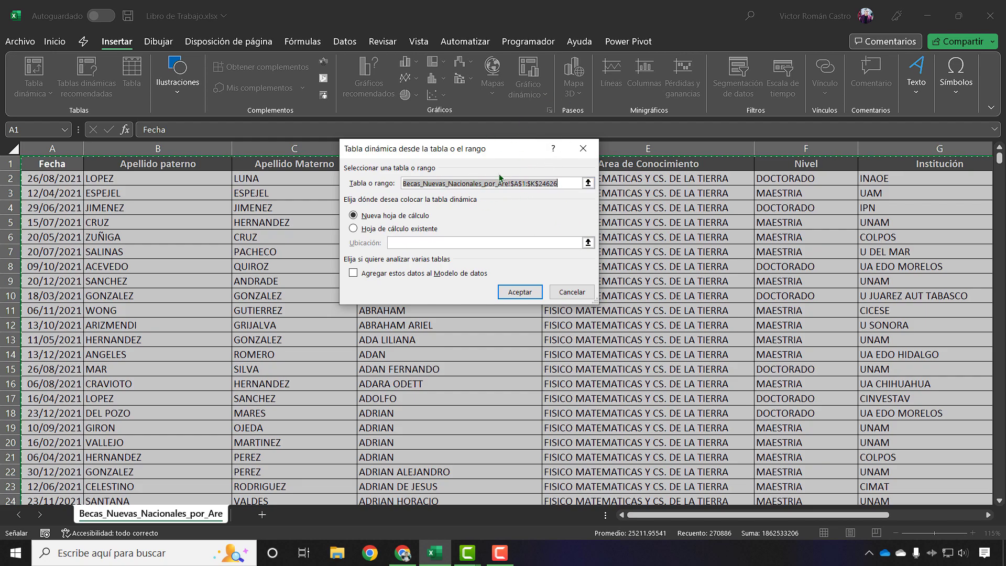
pyautogui.moveTo(562, 184); pyautogui.dragTo(432, 177)
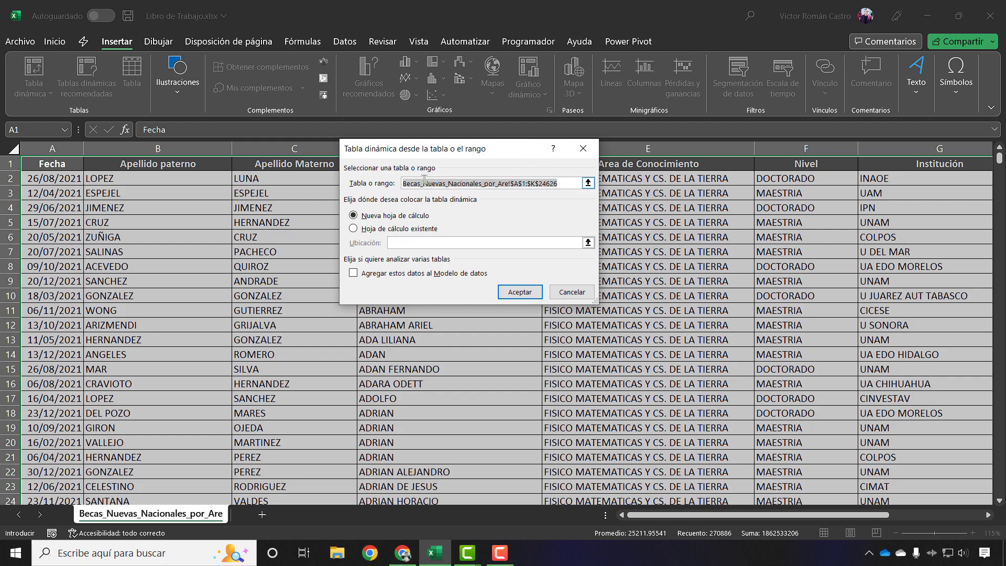
pyautogui.click(569, 184)
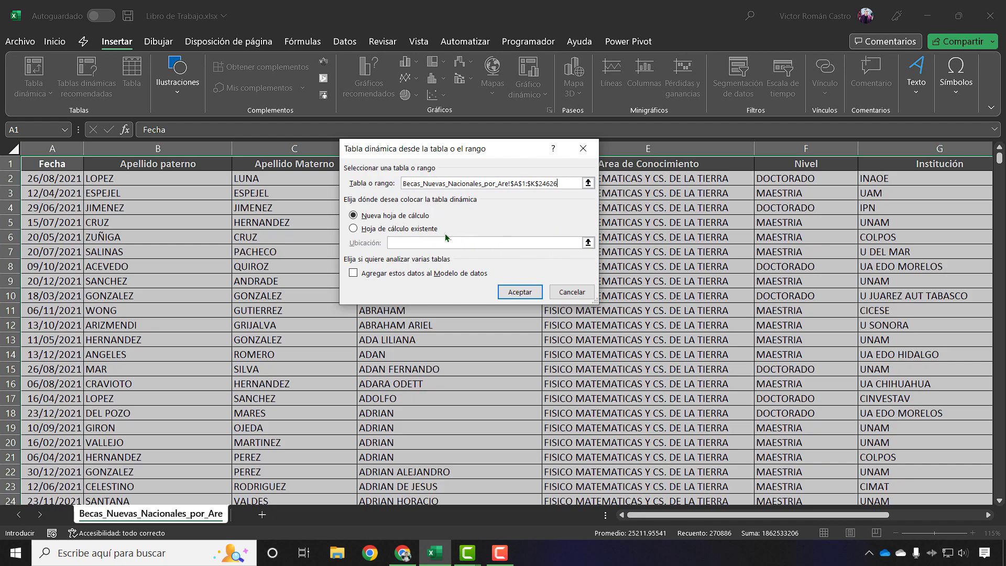
pyautogui.click(379, 232)
pyautogui.click(398, 241)
pyautogui.click(388, 219)
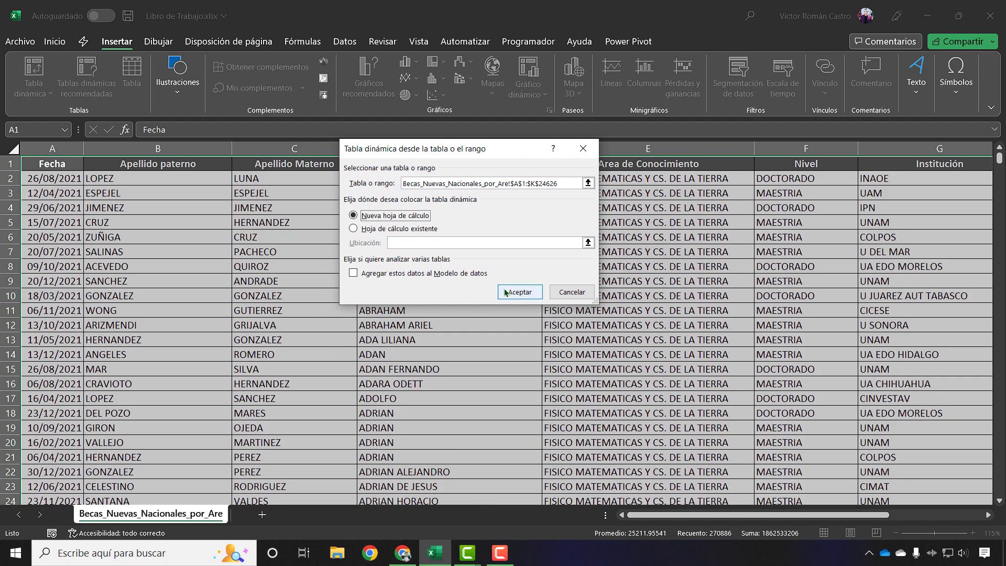
pyautogui.click(530, 292)
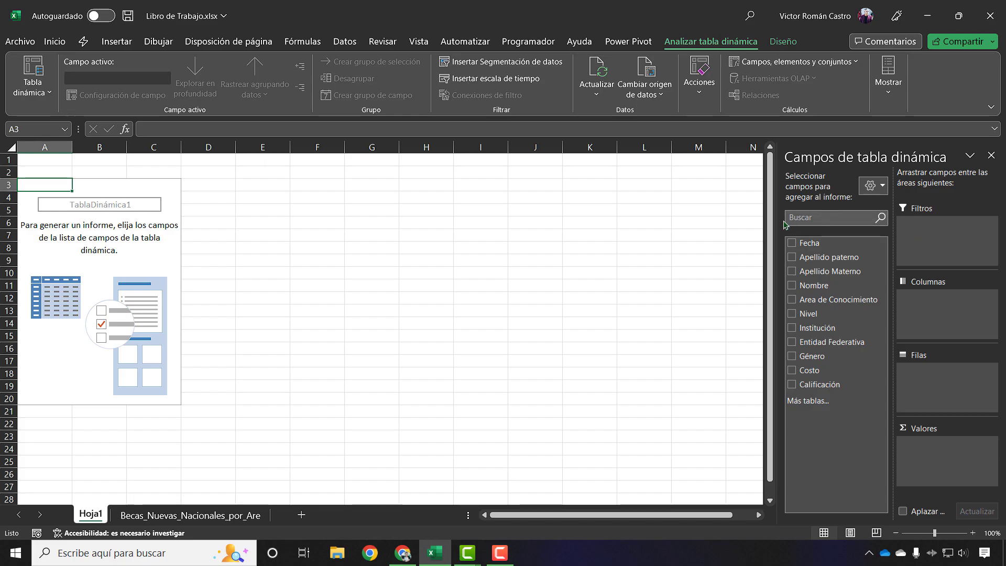
# Step: Change the pivot table field pane to "Sección de campos y sección de áreas apiladas" and look through the field list
pyautogui.click(884, 188)
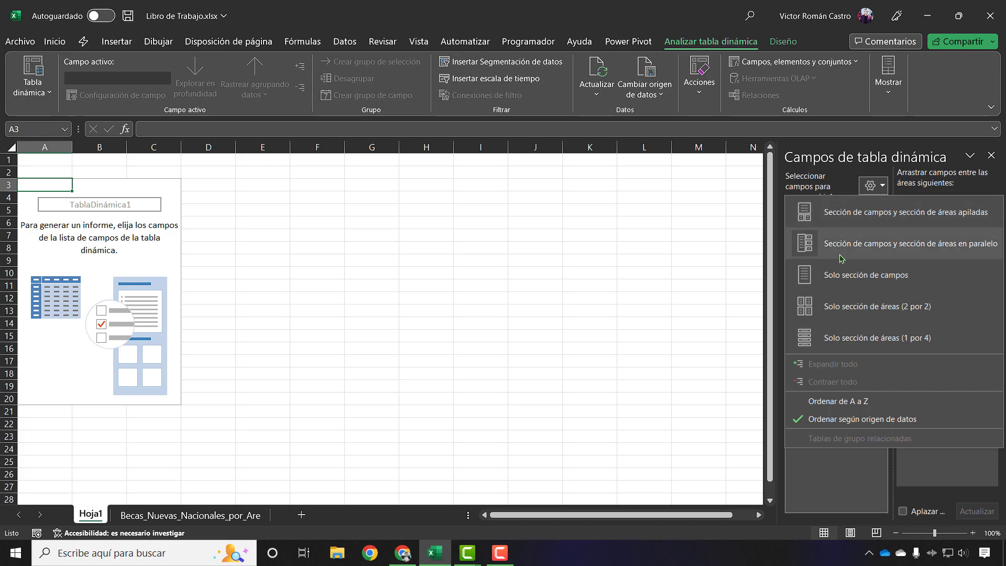
pyautogui.click(847, 213)
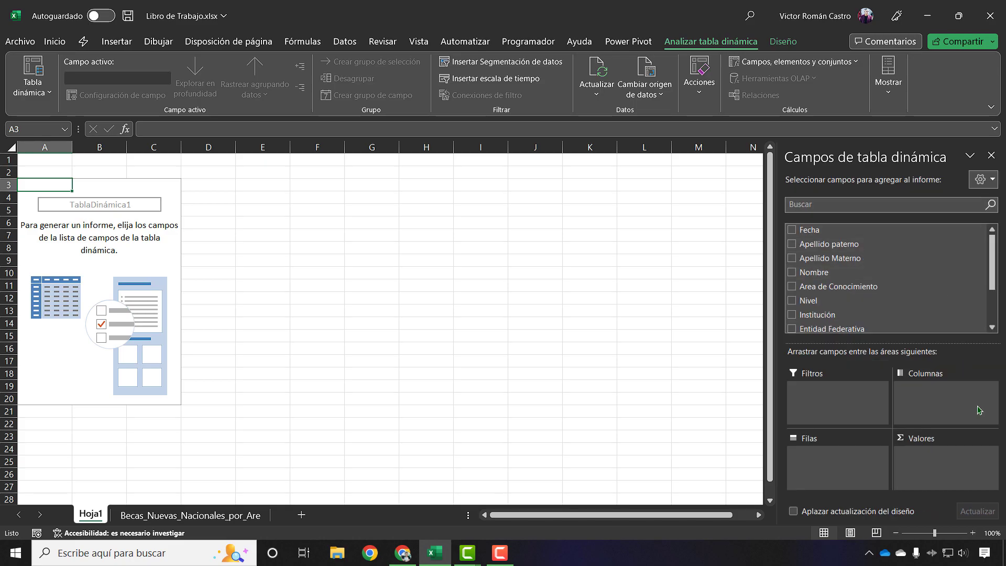
pyautogui.moveTo(998, 250)
pyautogui.mouseDown()
pyautogui.moveTo(997, 289)
pyautogui.moveTo(997, 230)
pyautogui.mouseUp()
pyautogui.scroll(-3, 891, 288)
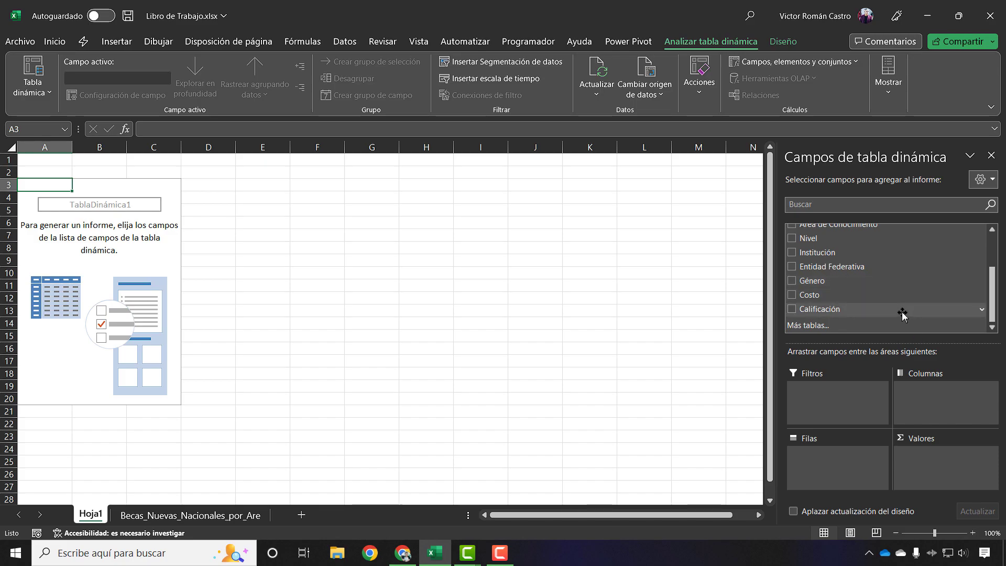
pyautogui.scroll(3, 901, 309)
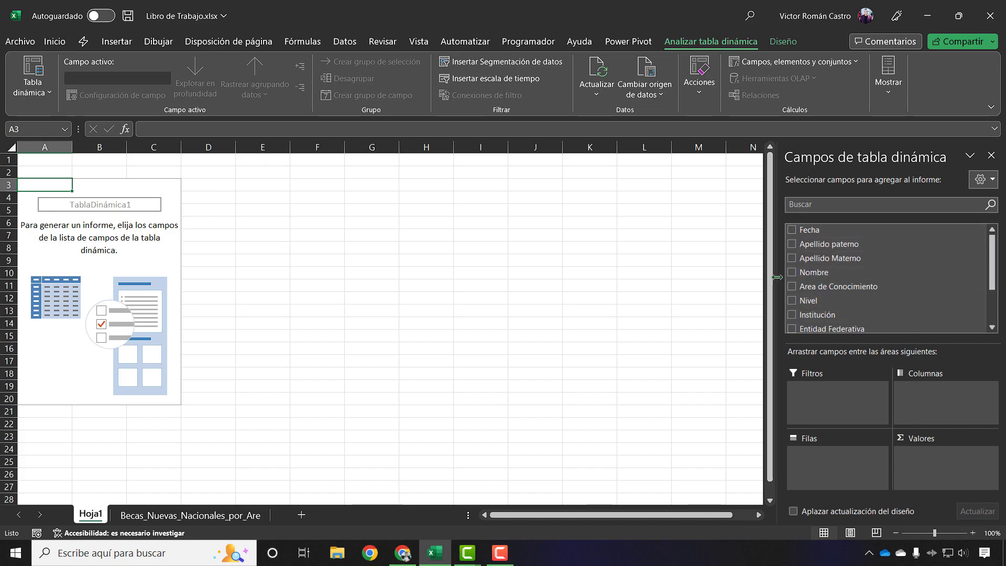
pyautogui.moveTo(779, 278)
pyautogui.mouseDown()
pyautogui.moveTo(807, 275)
pyautogui.moveTo(759, 279)
pyautogui.moveTo(778, 281)
pyautogui.mouseUp()
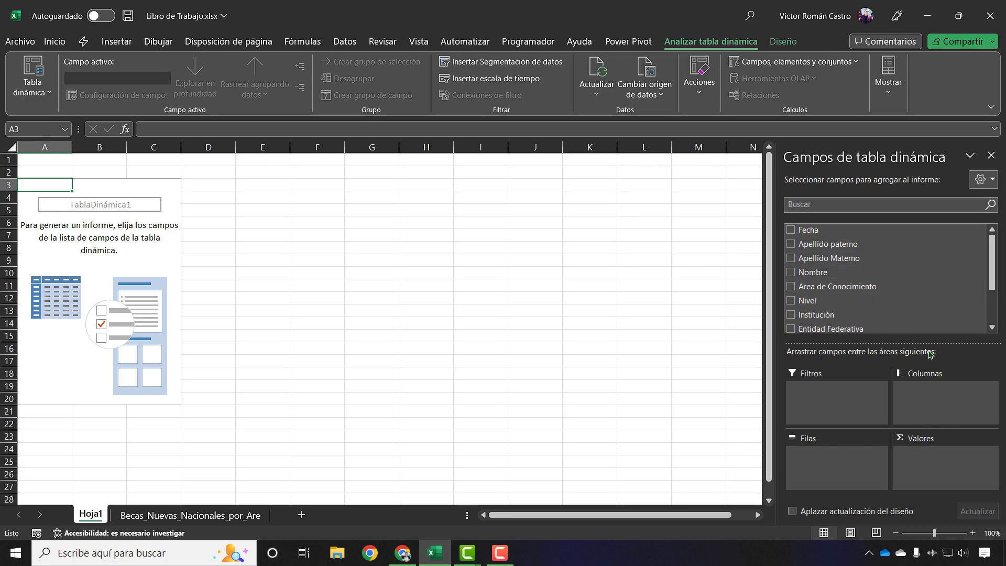
pyautogui.scroll(-2, 872, 294)
pyautogui.scroll(2, 872, 294)
pyautogui.scroll(-2, 889, 270)
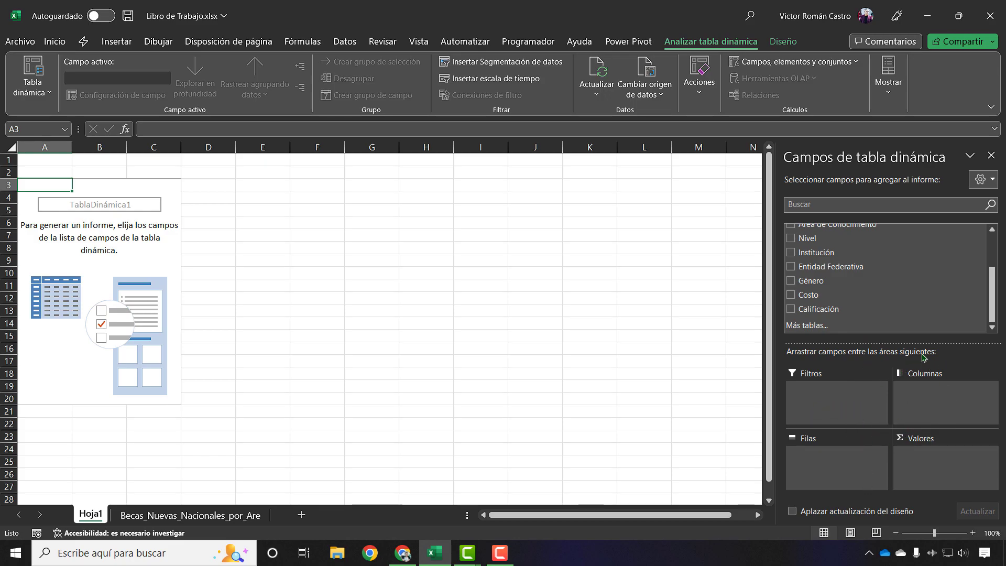
pyautogui.scroll(5, 921, 306)
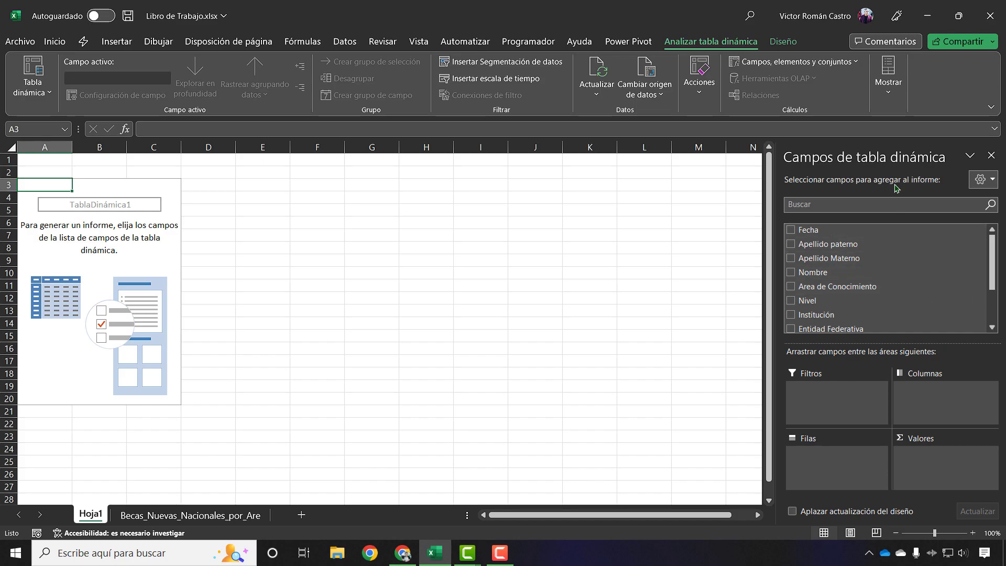
# Step: Compare the pane's parallel and stacked section layouts, finishing on "Sección de campos y sección de áreas en paralelo"
pyautogui.click(984, 179)
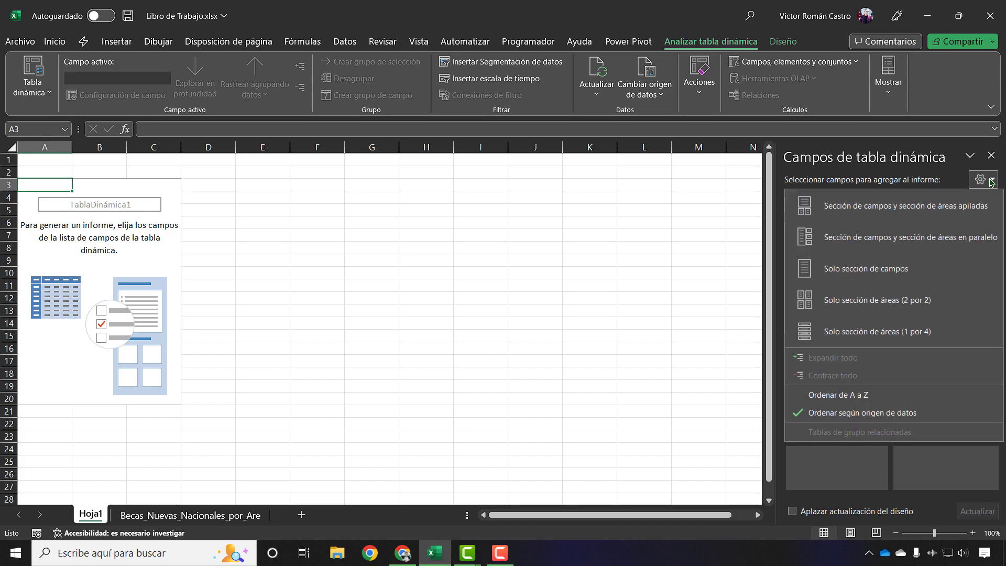
pyautogui.click(867, 254)
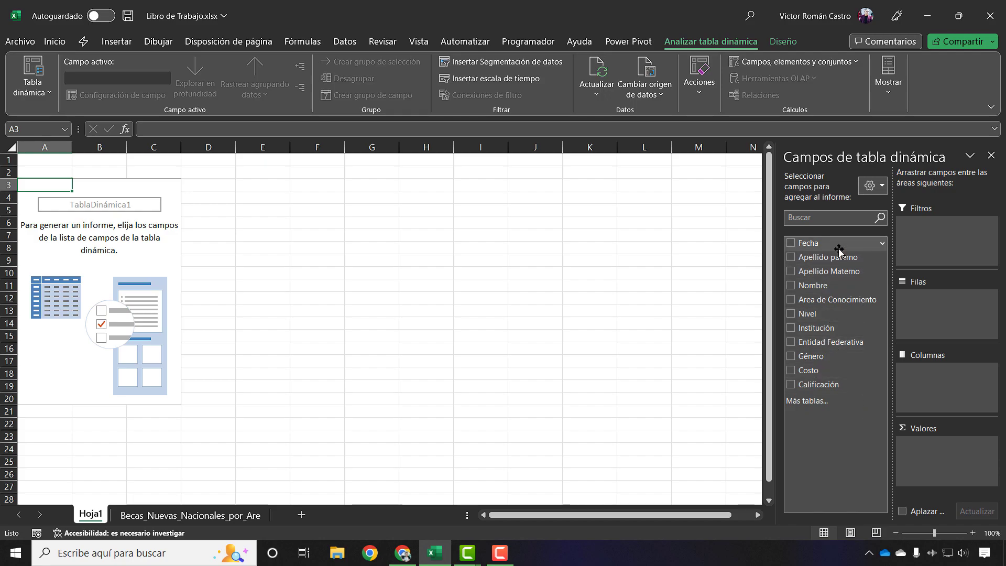
pyautogui.click(875, 190)
pyautogui.click(875, 213)
pyautogui.scroll(-2, 930, 283)
pyautogui.scroll(2, 931, 283)
pyautogui.scroll(-2, 931, 283)
pyautogui.scroll(2, 931, 283)
pyautogui.click(983, 179)
pyautogui.click(901, 237)
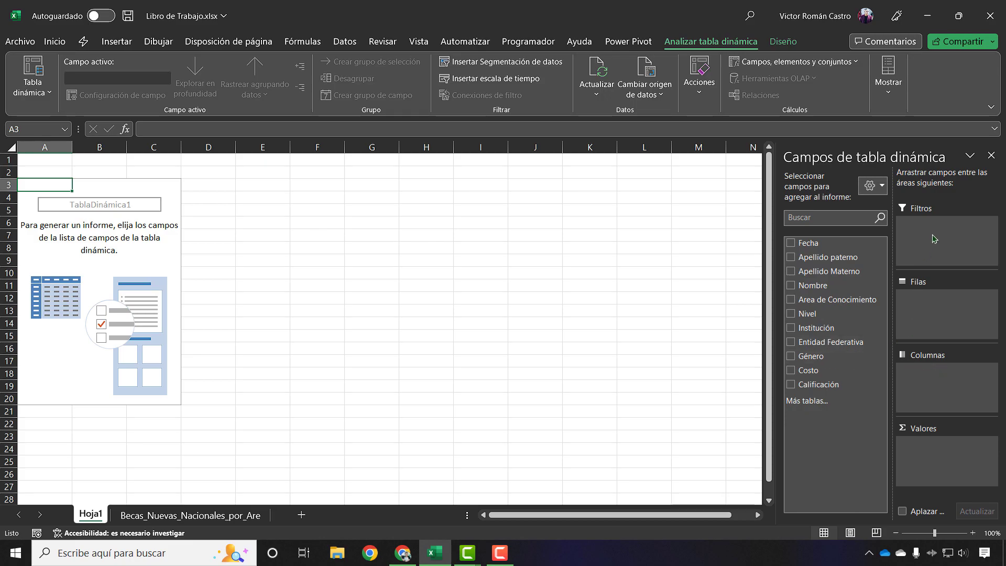
# Step: Show only the fields section in the pane, and briefly include and remove the Nivel and Costo fields
pyautogui.click(876, 186)
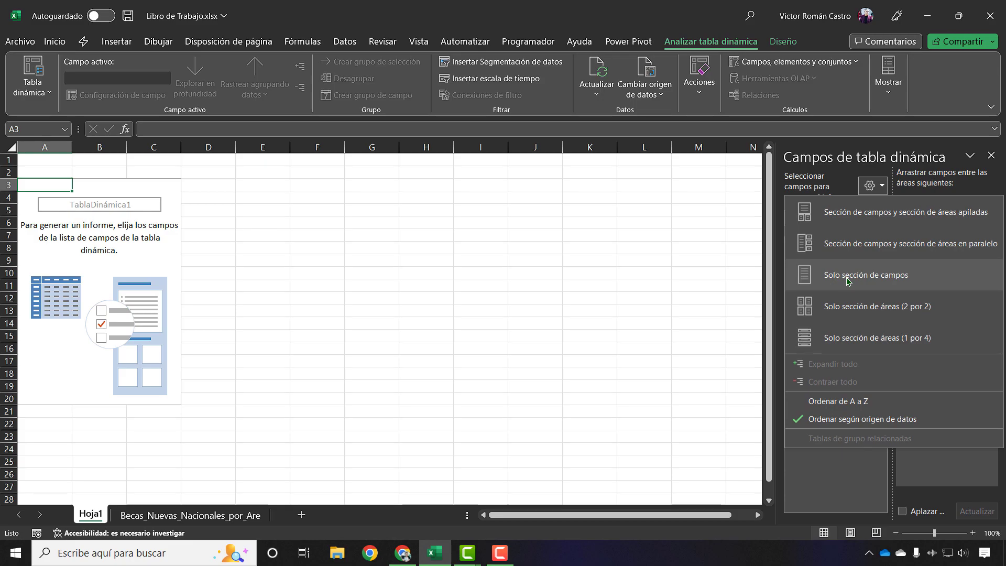
pyautogui.click(896, 288)
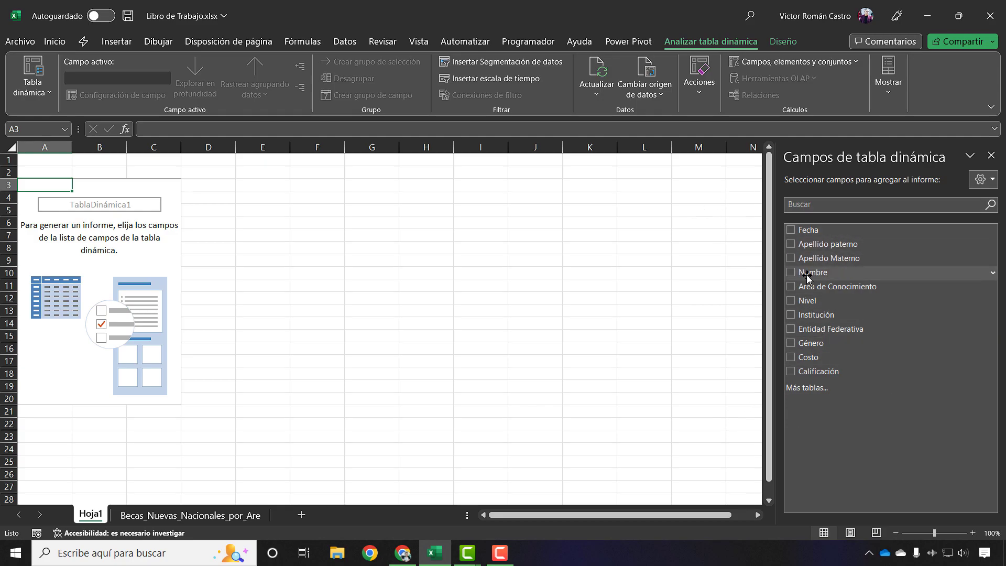
pyautogui.click(792, 300)
pyautogui.click(792, 301)
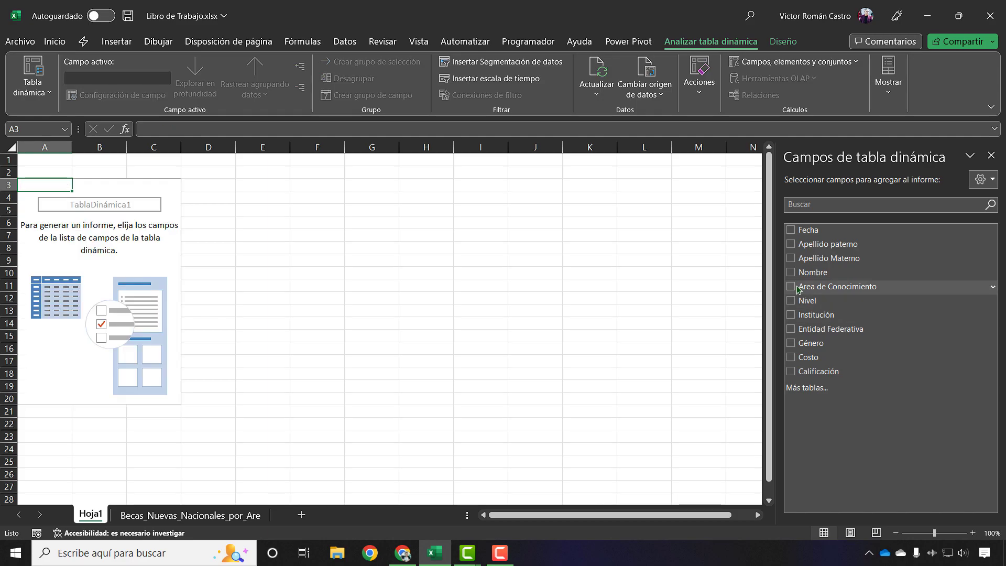
pyautogui.click(791, 359)
pyautogui.click(792, 358)
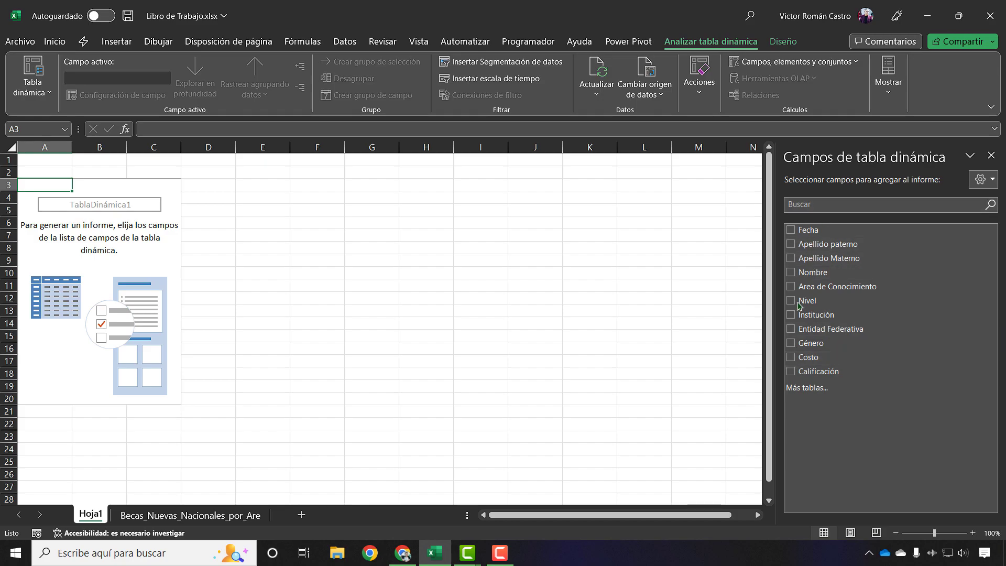
# Step: Show the pane as "Solo sección de áreas (1 por 4)", and return it to the parallel fields and areas layout
pyautogui.click(985, 183)
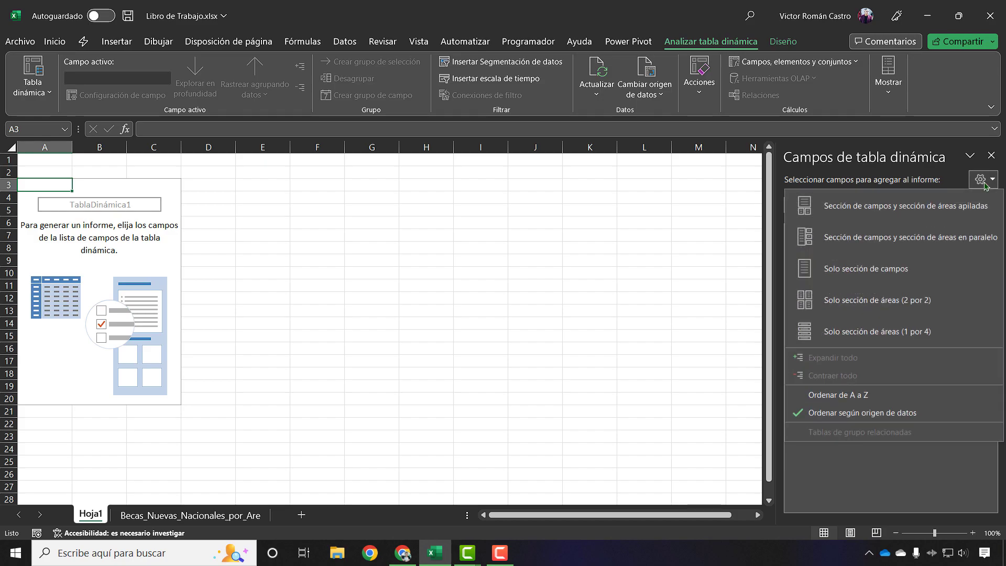
pyautogui.click(868, 341)
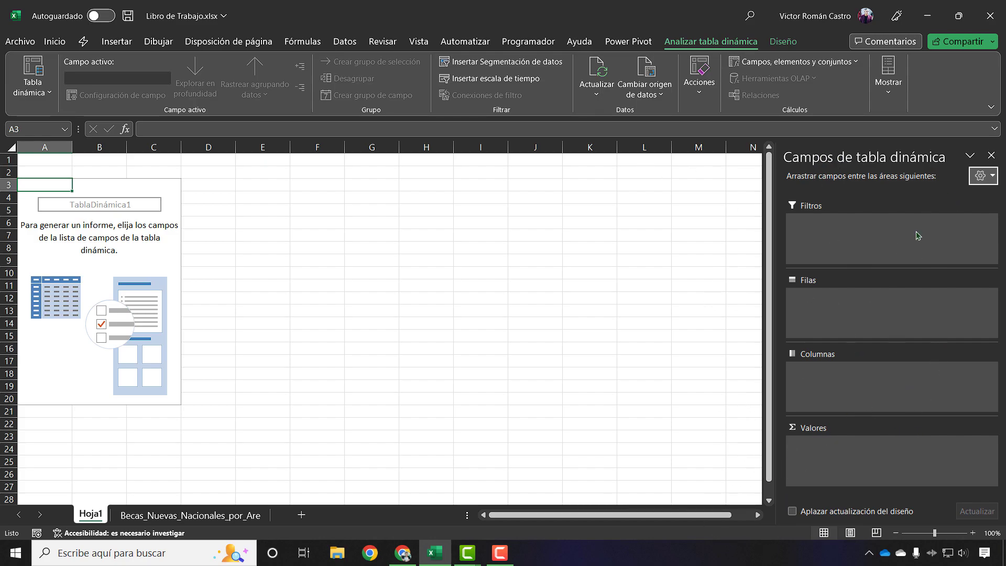
pyautogui.click(987, 175)
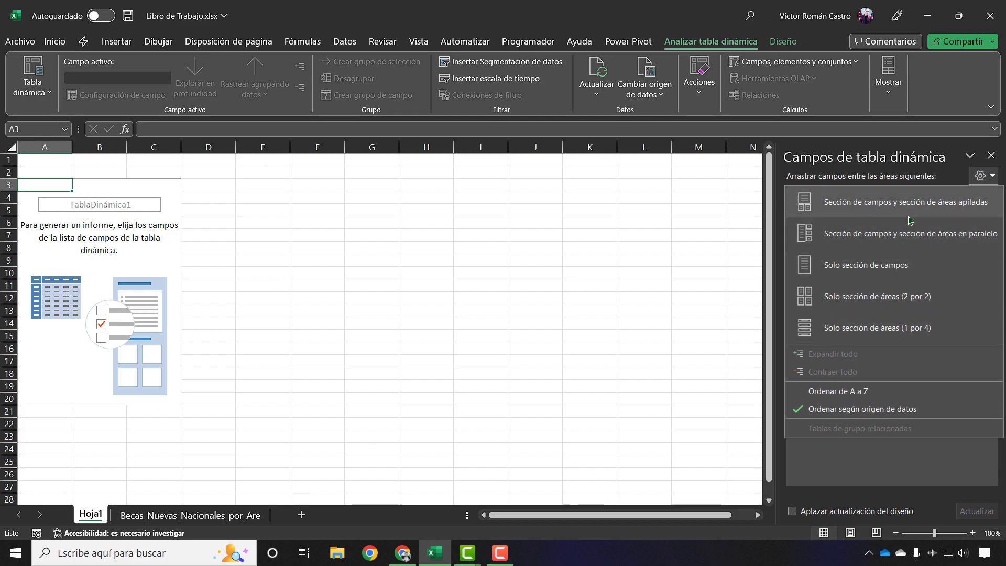
pyautogui.click(873, 242)
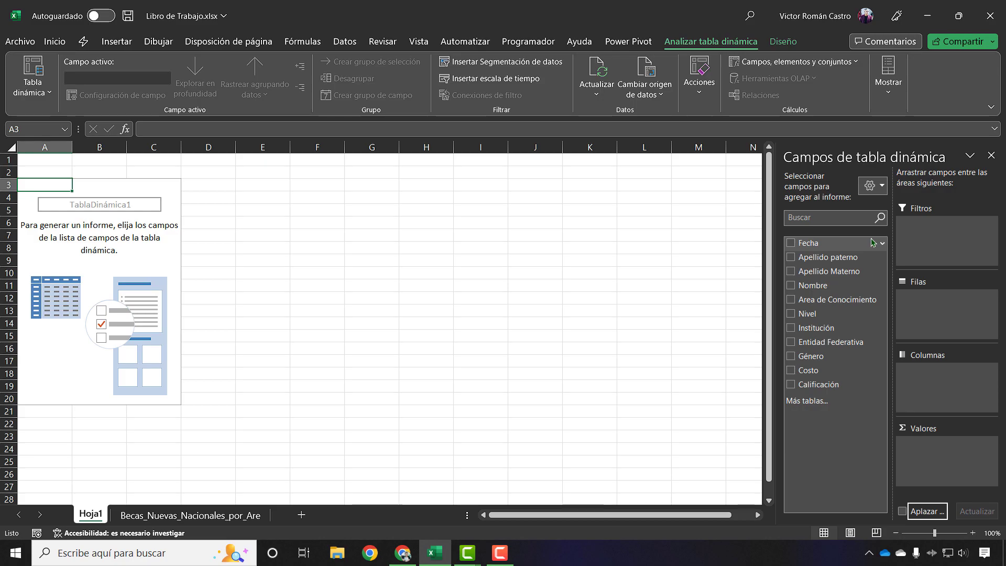
# Step: Alternate the field pane between the stacked and parallel layouts again, leaving fields and areas in parallel
pyautogui.click(881, 190)
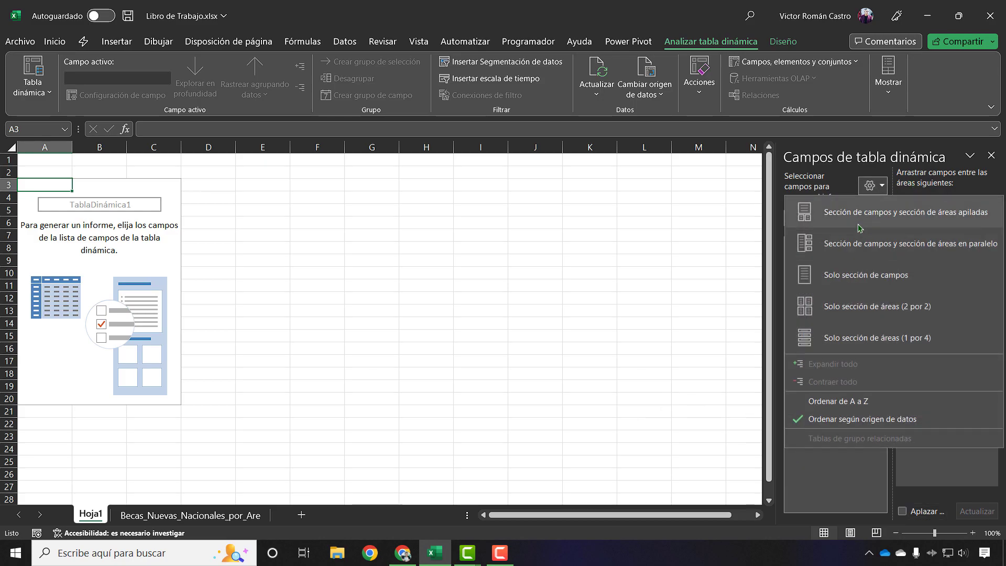
pyautogui.click(918, 209)
pyautogui.click(991, 181)
pyautogui.click(933, 238)
pyautogui.click(883, 187)
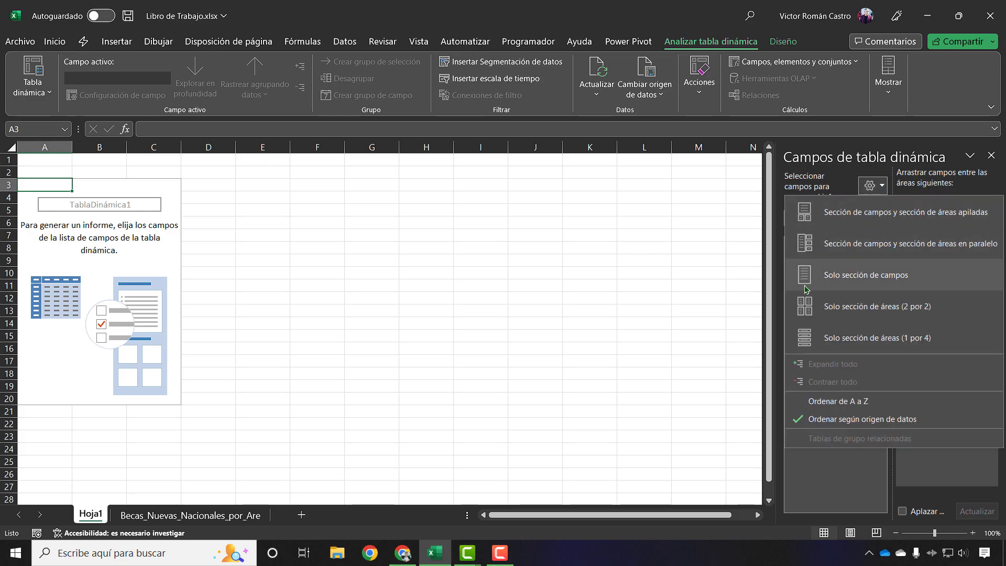
pyautogui.click(855, 221)
pyautogui.click(985, 180)
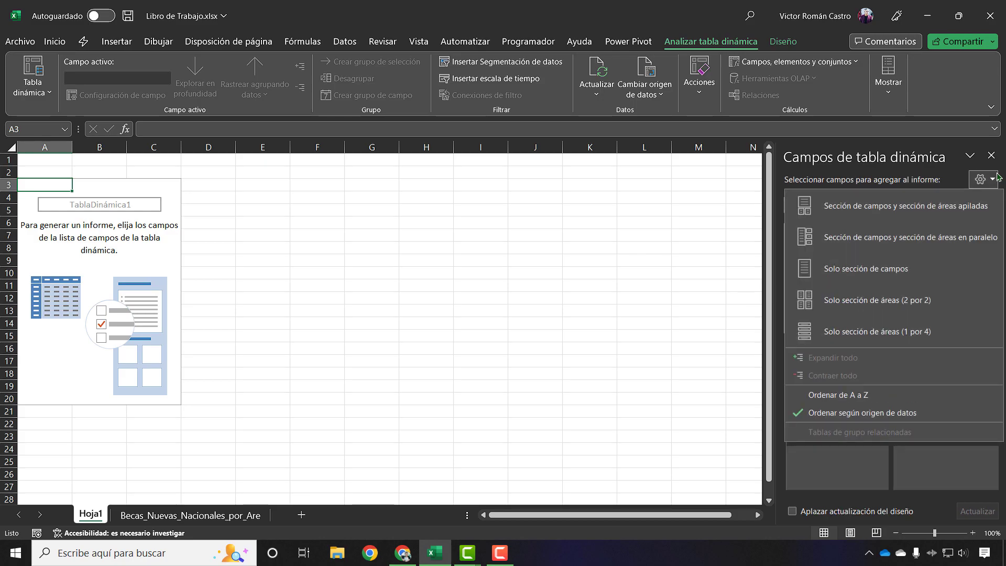
pyautogui.click(870, 234)
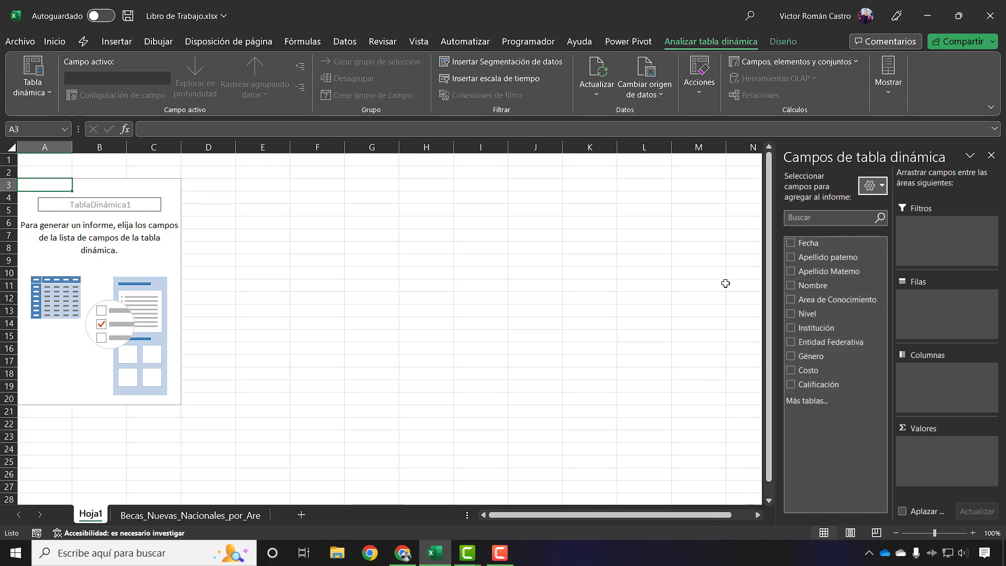
# Step: Review the column headers from Fecha to Calificación in the Becas_Nuevas_Nacionales_por_Are sheet
pyautogui.click(188, 521)
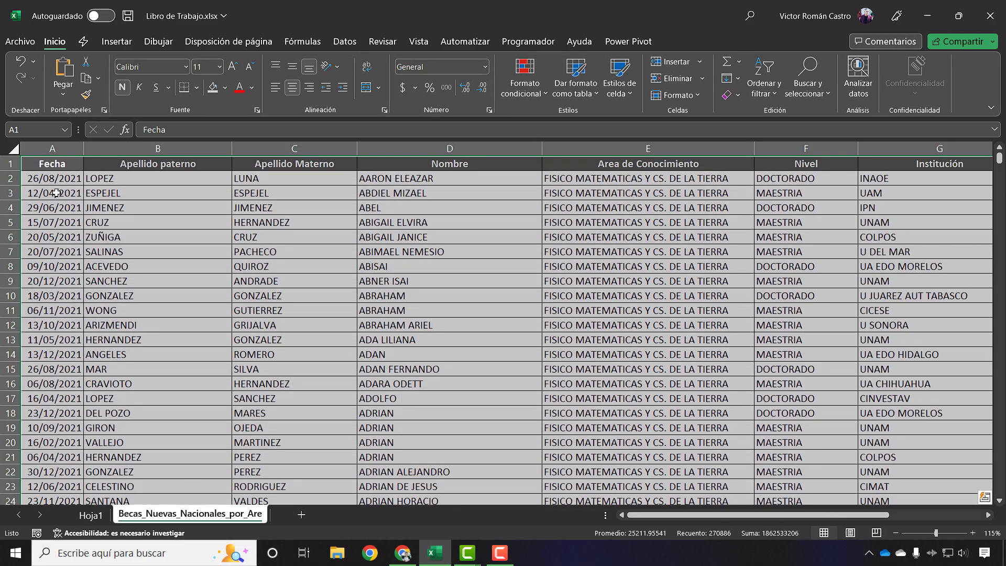
pyautogui.press('Up')
pyautogui.press('Right')
pyautogui.press('Right')
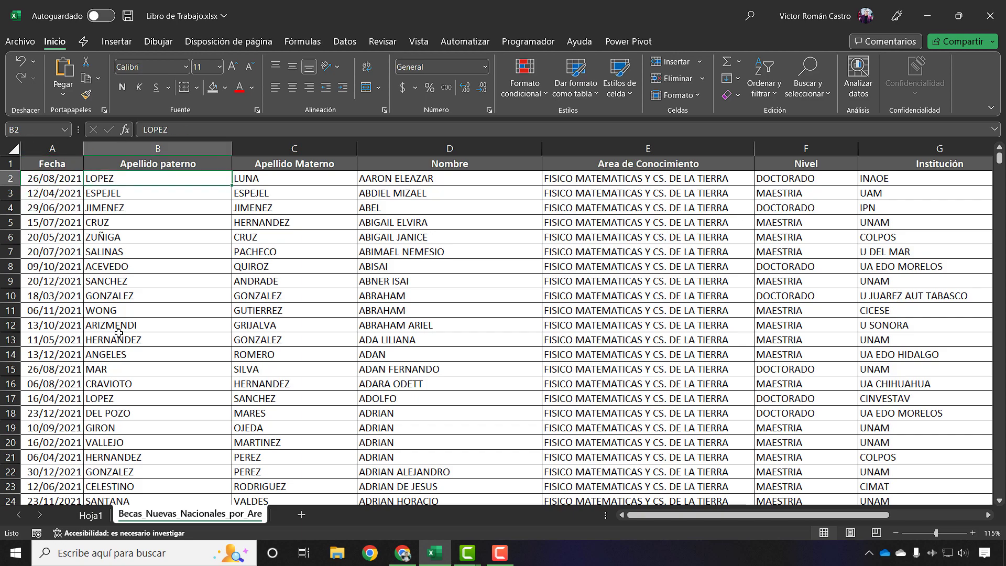
pyautogui.press('Up')
pyautogui.press('Right')
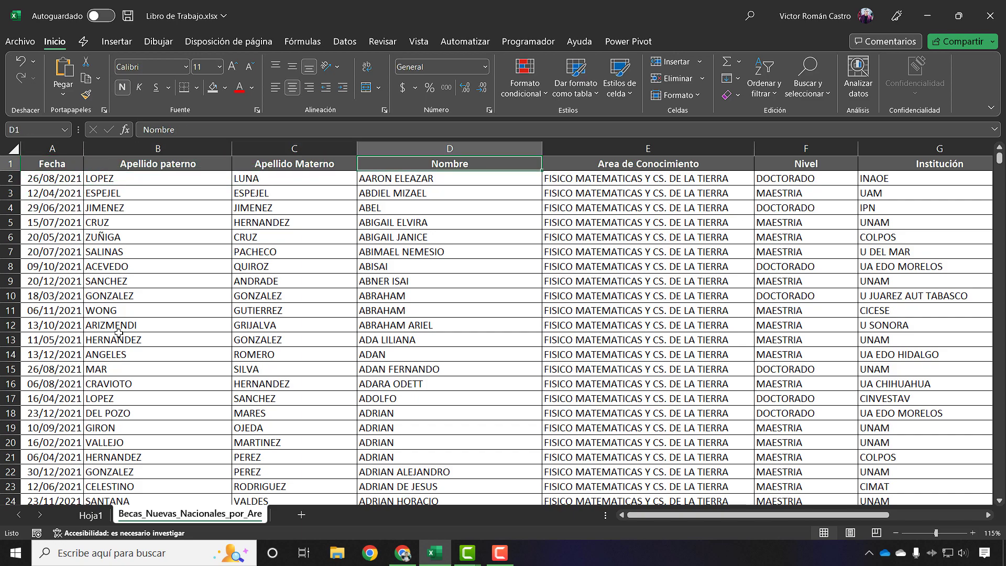
pyautogui.press('Right')
pyautogui.press('Right')
pyautogui.press('Right')
pyautogui.press('Right')
pyautogui.press('Right')
pyautogui.press('Right')
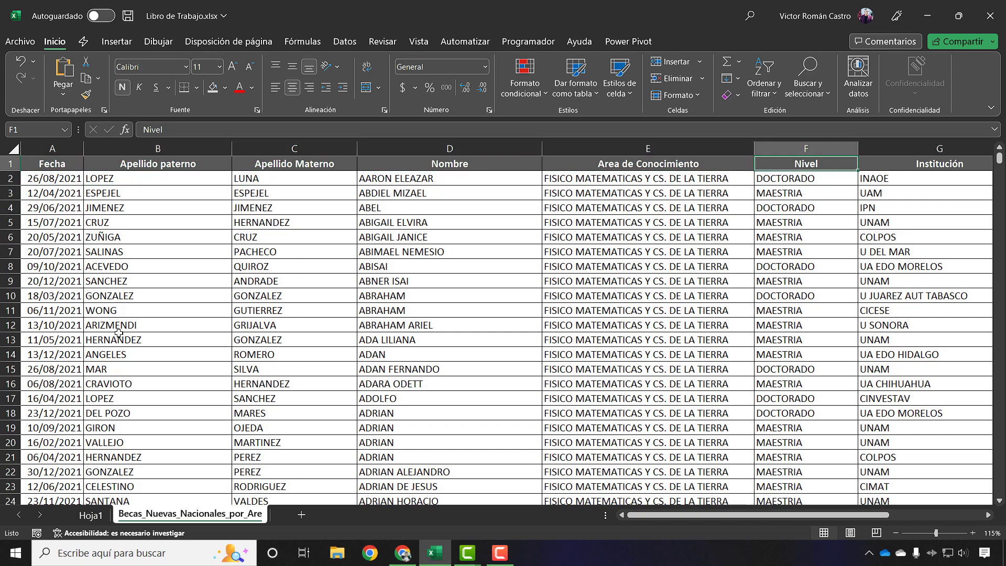
pyautogui.press('Right')
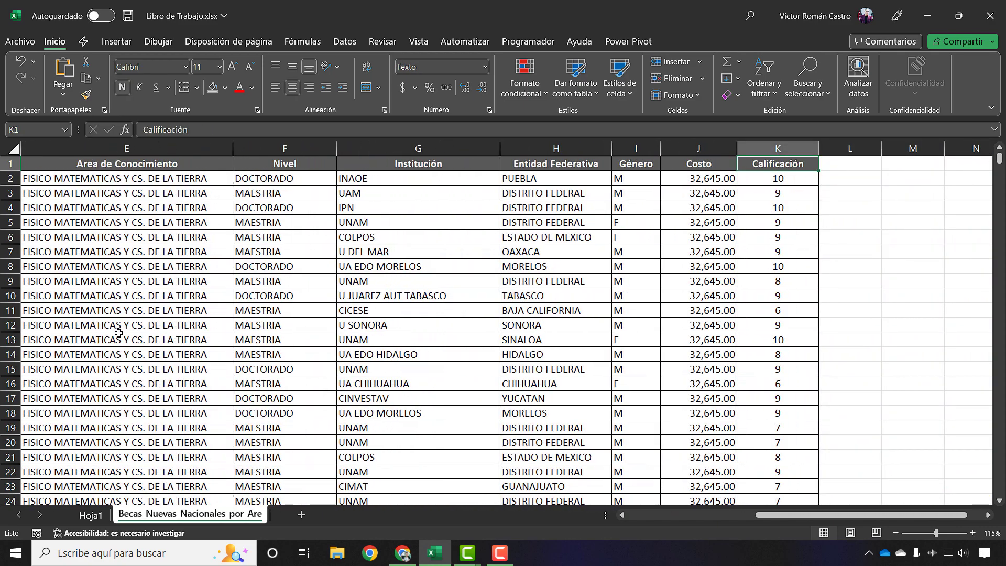
# Step: Compare the pivot field list on Hoja1 with the Becas_Nuevas_Nacionales_por_Are headers, reviewing them back from Calificación to Fecha
pyautogui.click(91, 516)
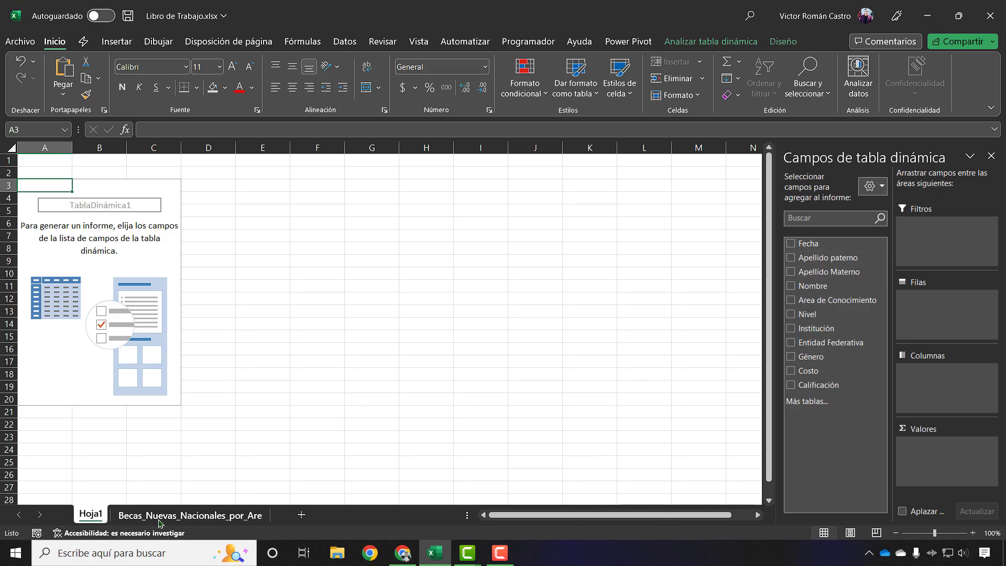
pyautogui.click(179, 518)
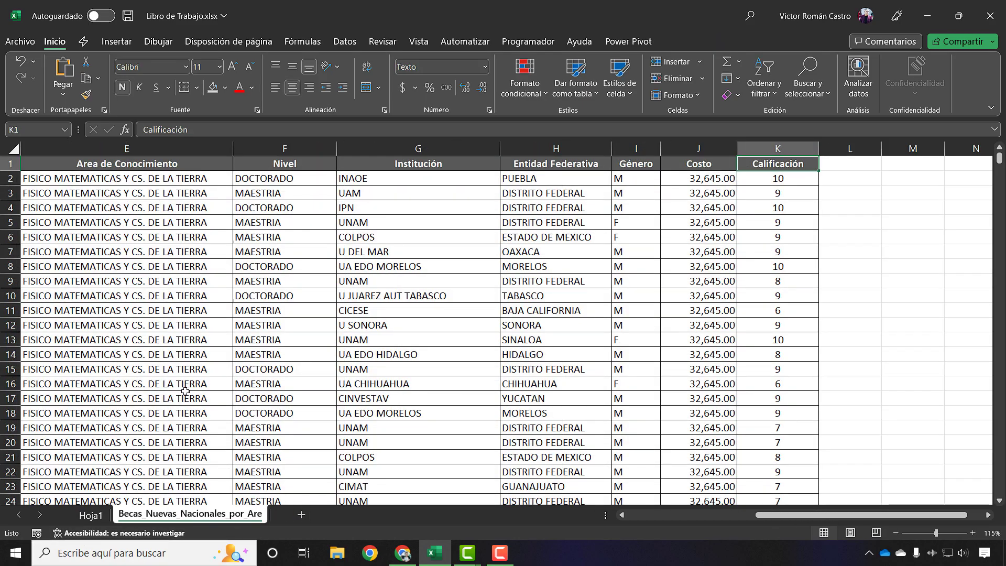
pyautogui.press('Left')
pyautogui.press('Left')
pyautogui.press('Left')
pyautogui.press('Left')
pyautogui.press('Left')
pyautogui.press('Left')
pyautogui.press('Left')
pyautogui.press('Left')
pyautogui.press('Left')
pyautogui.press('Left')
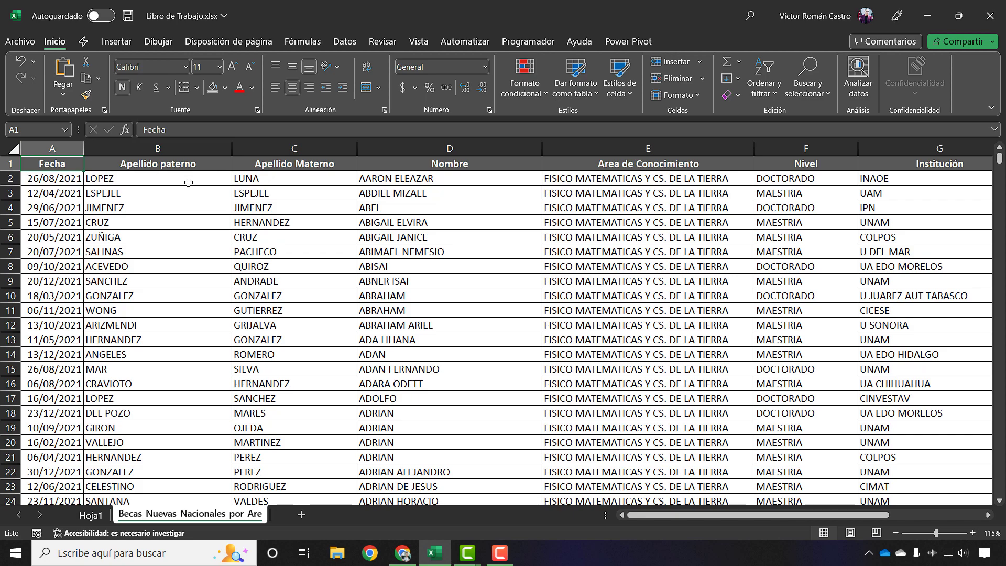
# Step: Sort the pivot field list on Hoja1 from A to Z, and restore its data source order
pyautogui.click(90, 515)
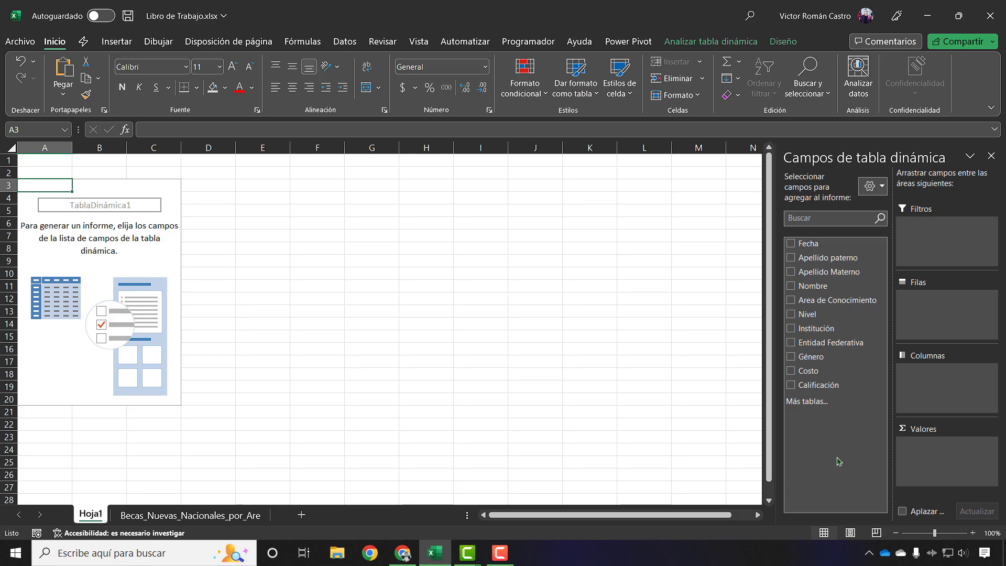
pyautogui.click(879, 193)
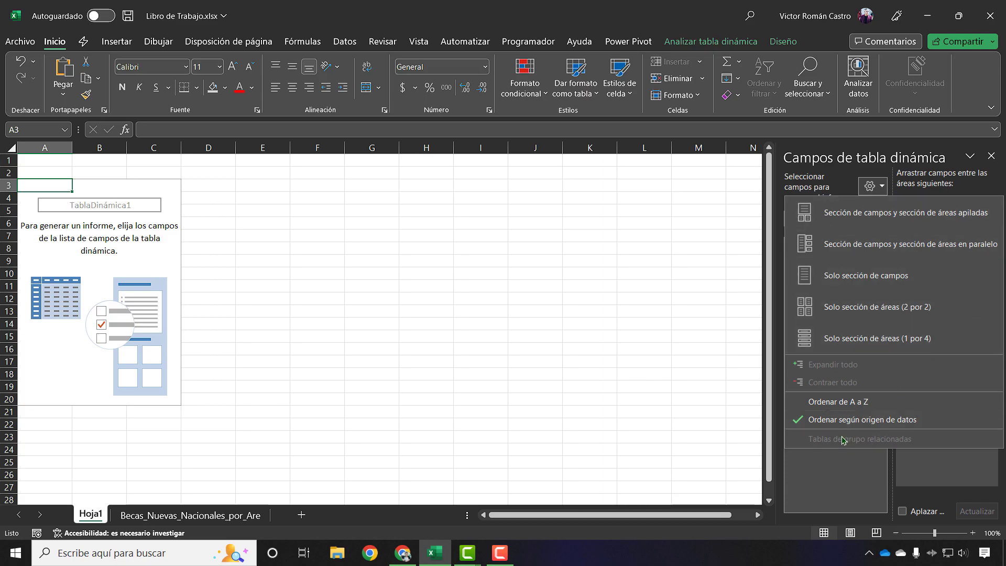
pyautogui.click(853, 407)
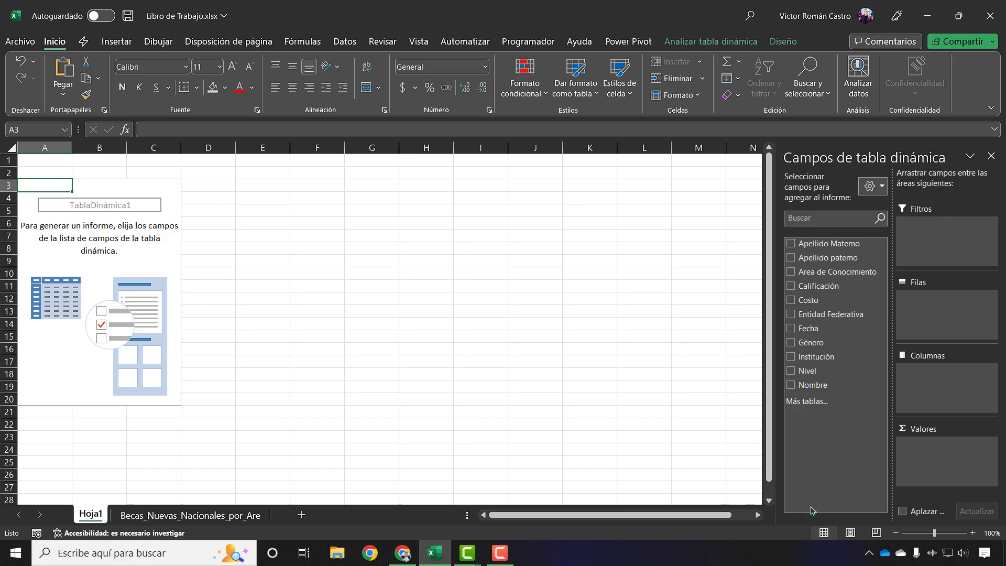
pyautogui.click(873, 185)
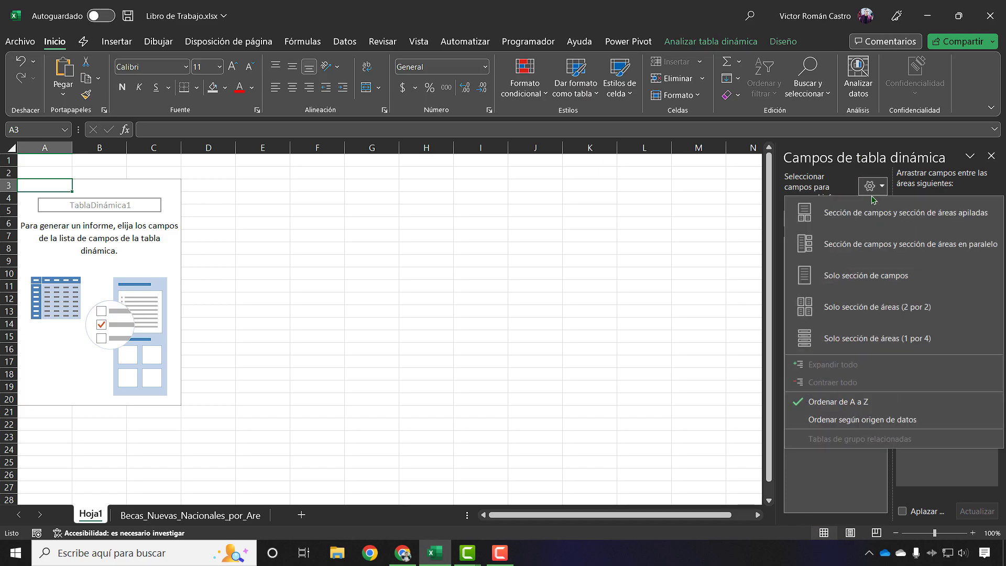
pyautogui.click(838, 420)
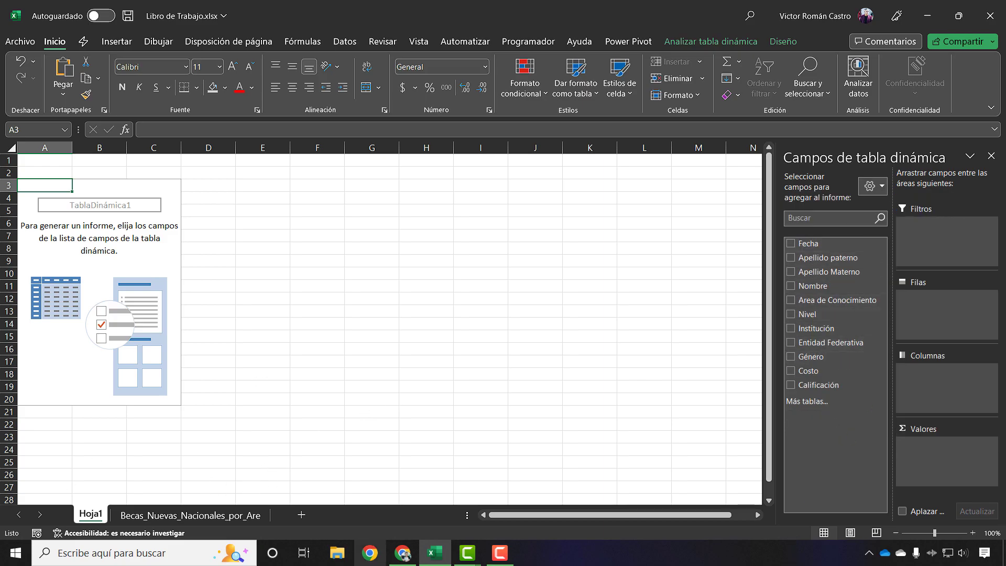
# Step: Show the Becas_Nuevas_Nacionales_por_Are sheet without the accessibility pane and select the Fecha header in A1
pyautogui.click(121, 534)
pyautogui.click(137, 514)
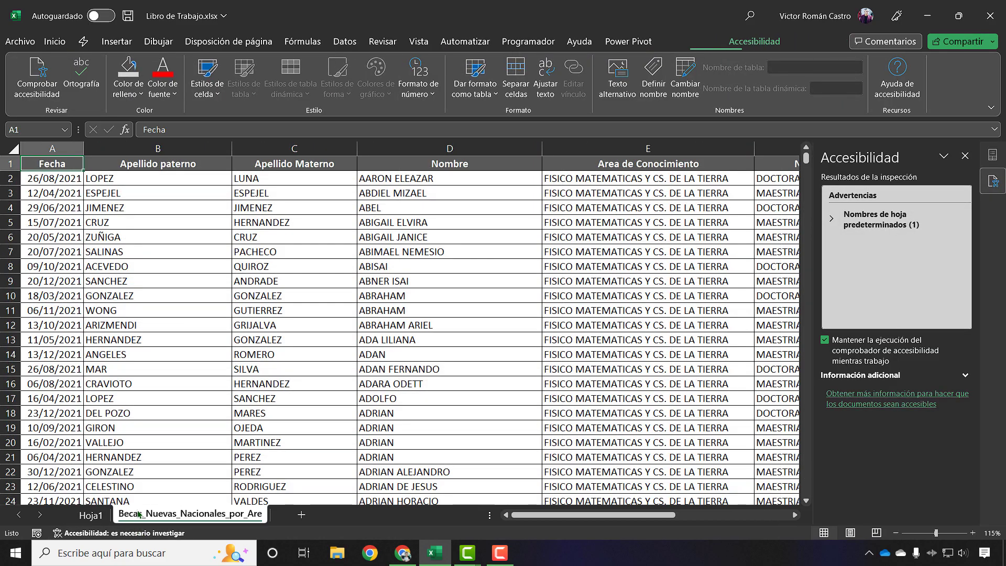
pyautogui.click(965, 156)
pyautogui.click(228, 200)
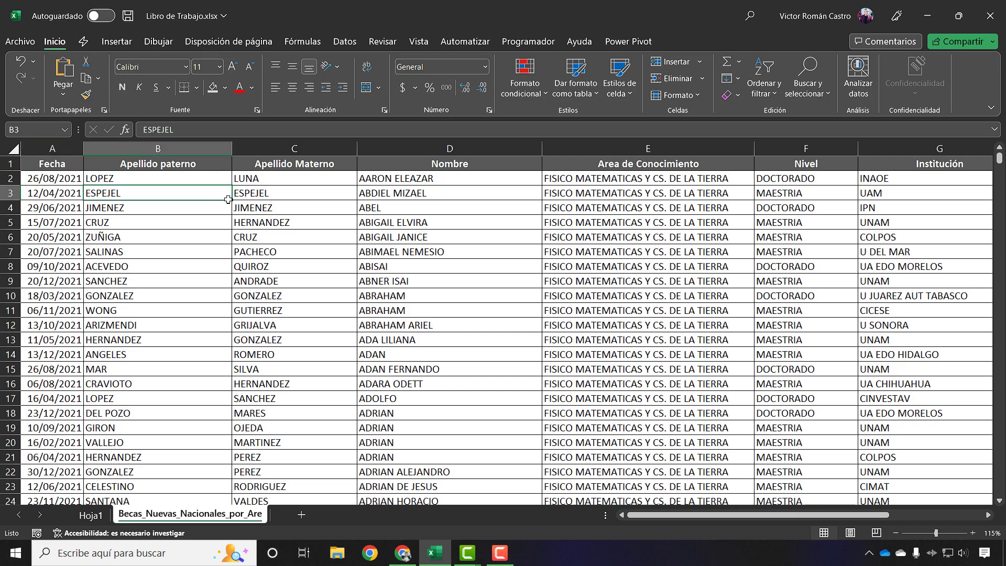
pyautogui.press('Up')
pyautogui.press('Left')
pyautogui.press('Up')
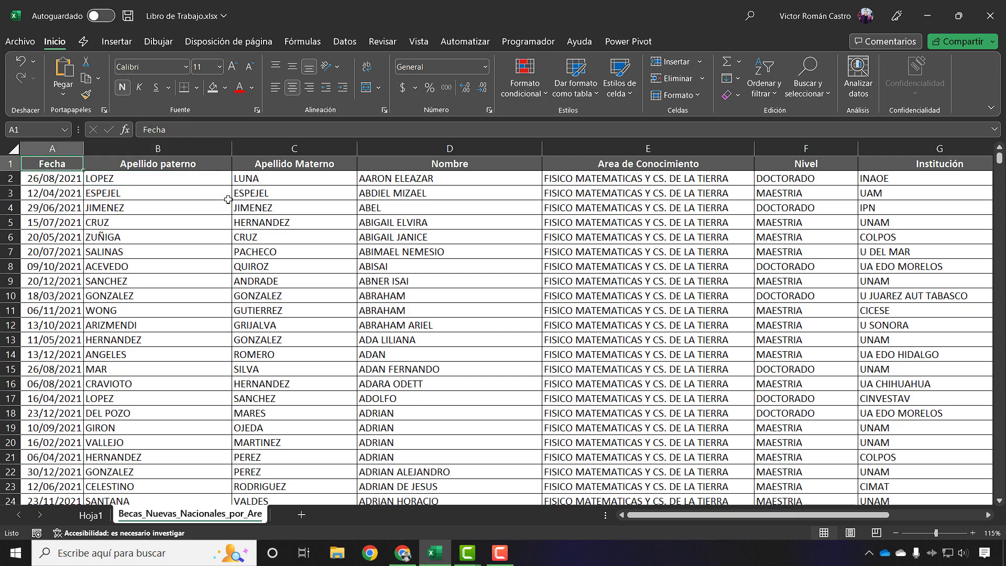
# Step: Alternate between Hoja1 and the source sheet to match pivot fields with column headers, finishing on the Nombre header
pyautogui.click(91, 516)
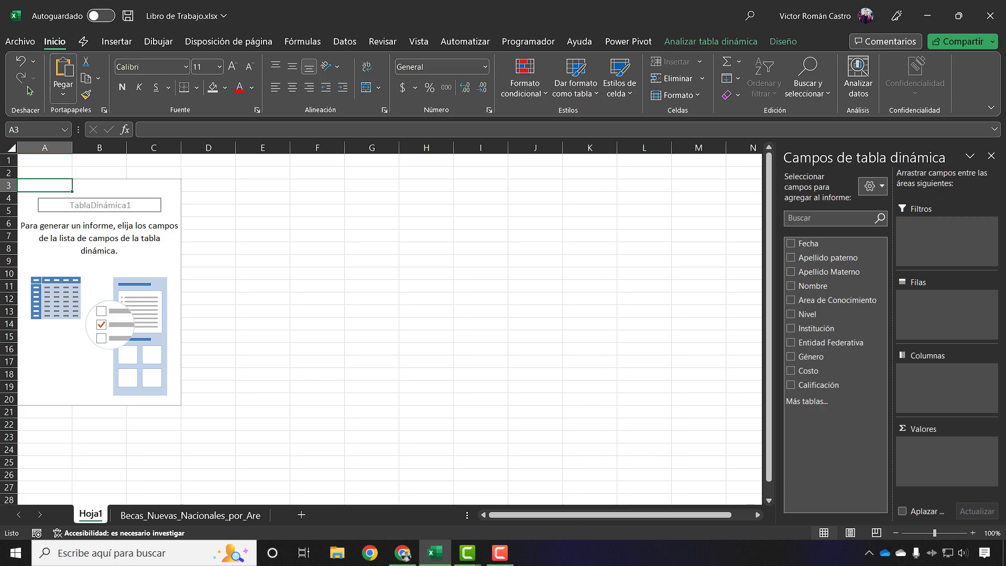
pyautogui.click(137, 517)
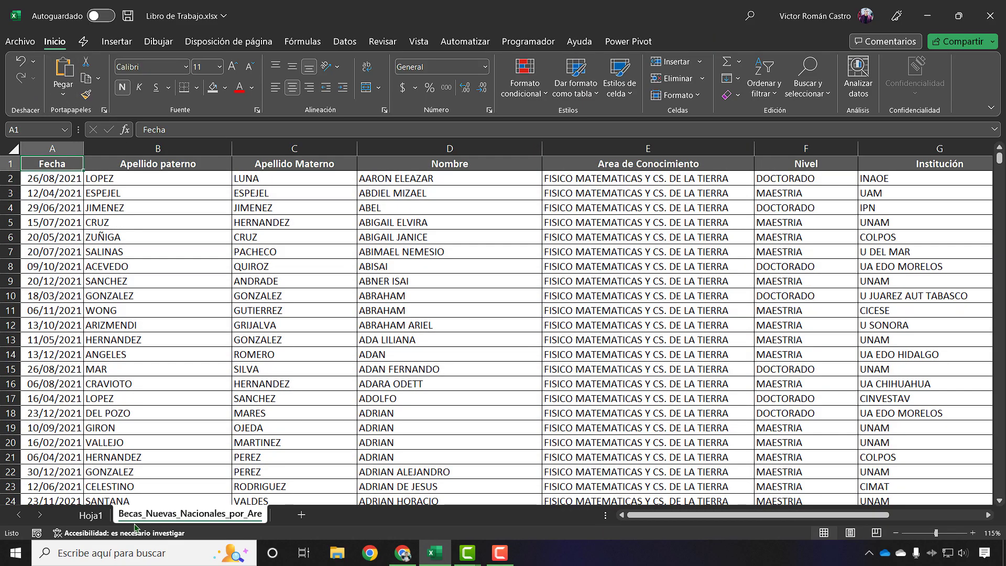
pyautogui.click(91, 516)
pyautogui.click(179, 516)
pyautogui.click(91, 515)
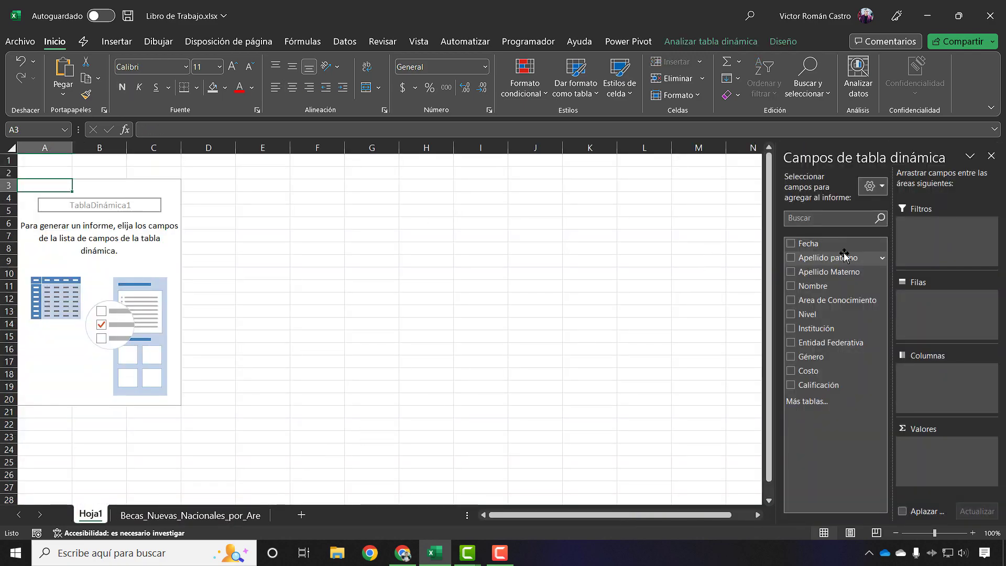
pyautogui.click(120, 516)
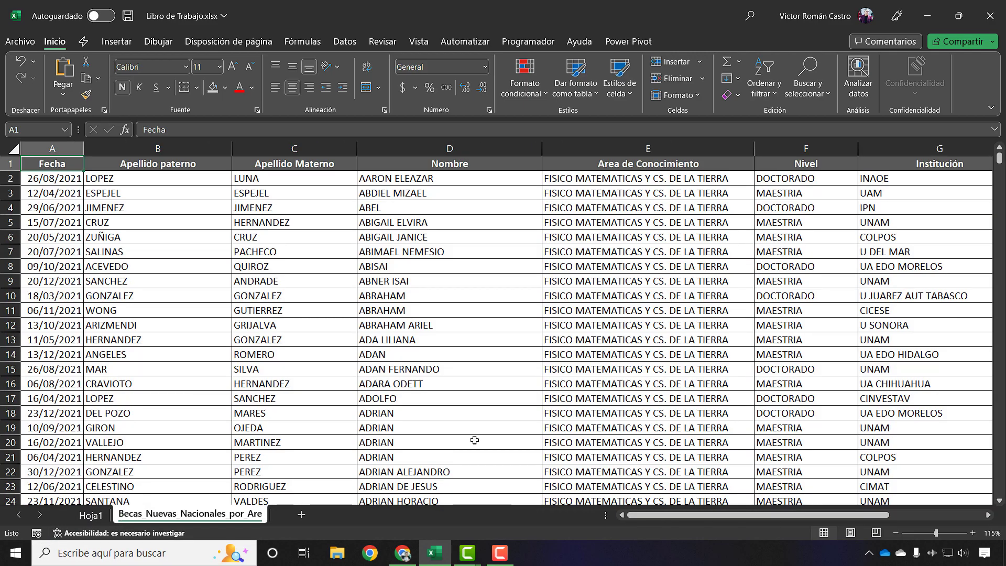
pyautogui.click(468, 165)
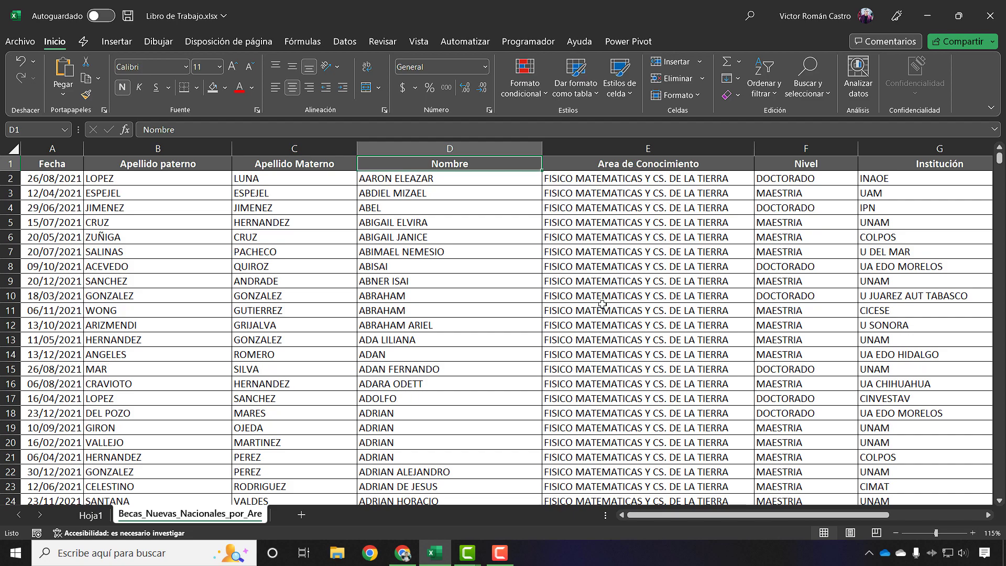
# Step: Widen the pivot table field pane slightly on Hoja1
pyautogui.click(91, 515)
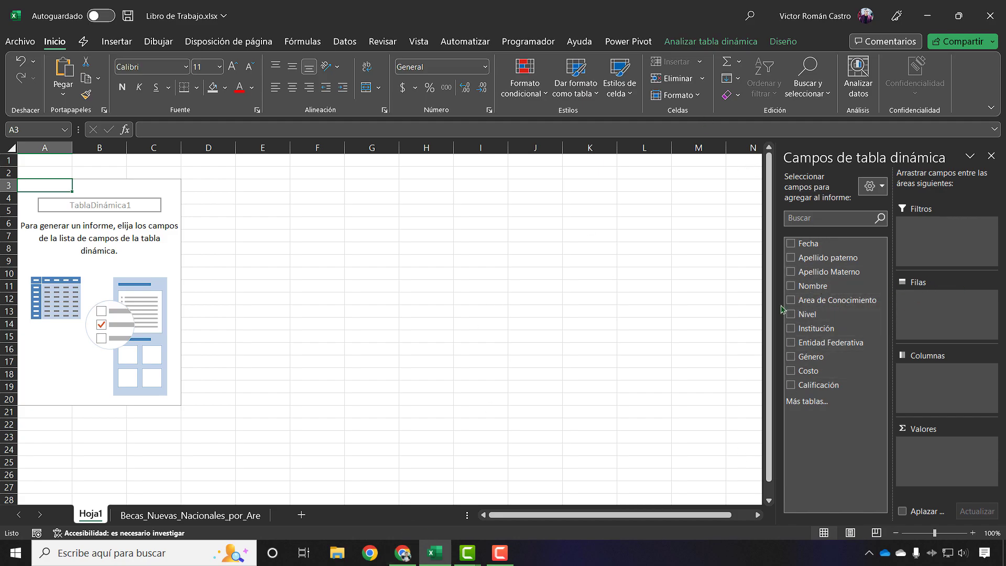
pyautogui.moveTo(777, 314); pyautogui.dragTo(767, 343)
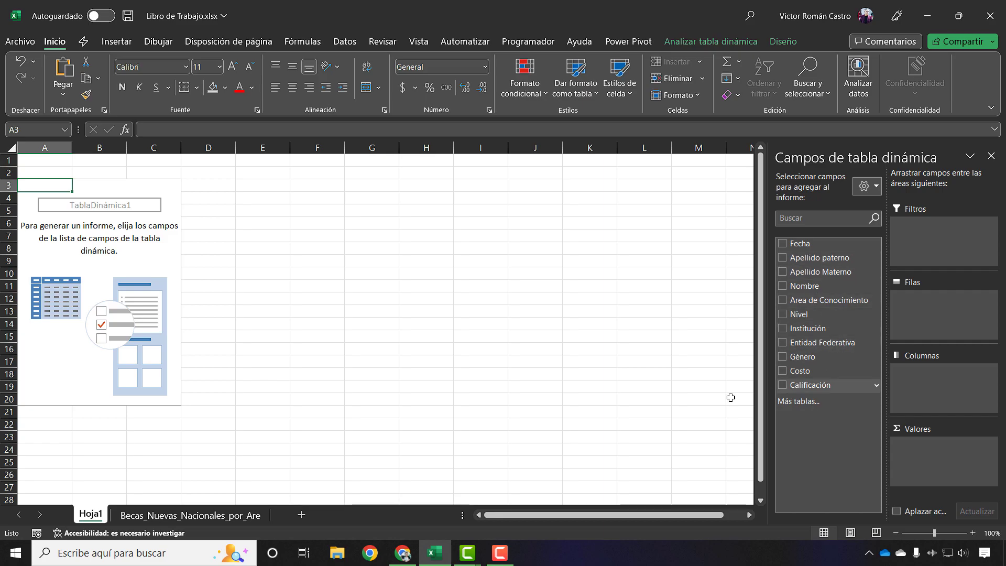
# Step: Examine the source columns from Nombre to Calificación, including the Institución header, and return to the empty pivot table on Hoja1
pyautogui.click(158, 515)
pyautogui.moveTo(752, 516); pyautogui.dragTo(895, 477)
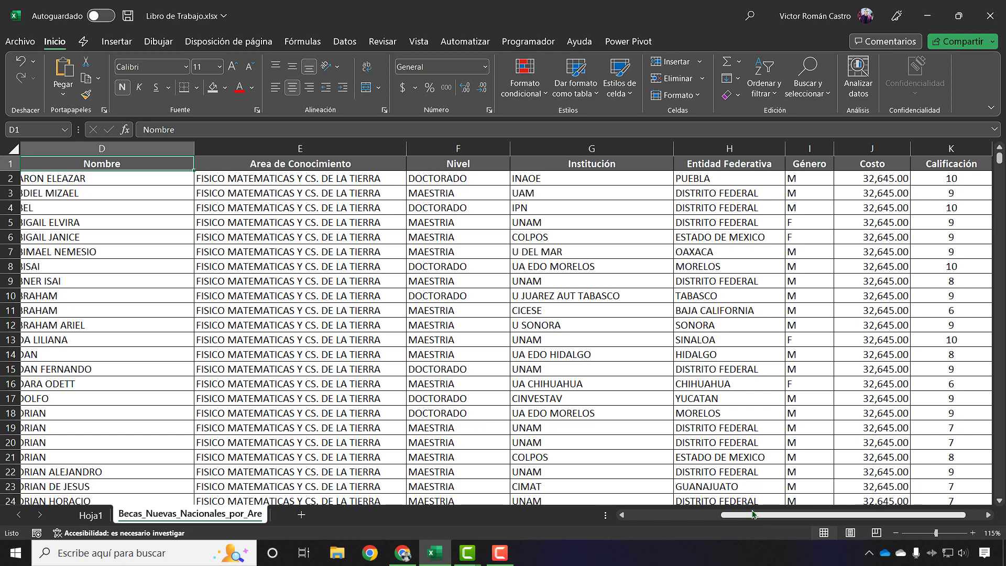
pyautogui.click(586, 175)
pyautogui.moveTo(797, 516); pyautogui.dragTo(677, 522)
pyautogui.click(90, 517)
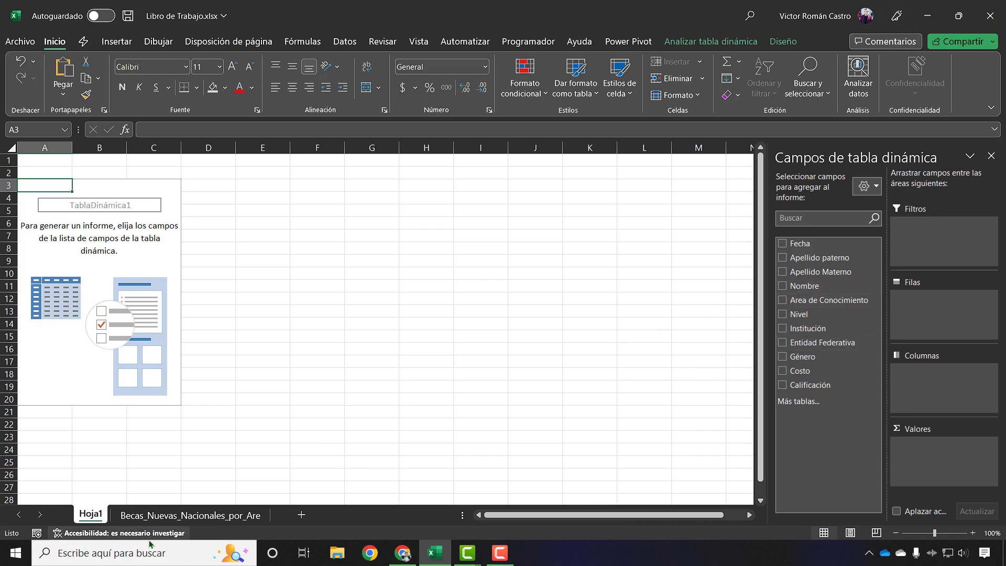
pyautogui.click(144, 517)
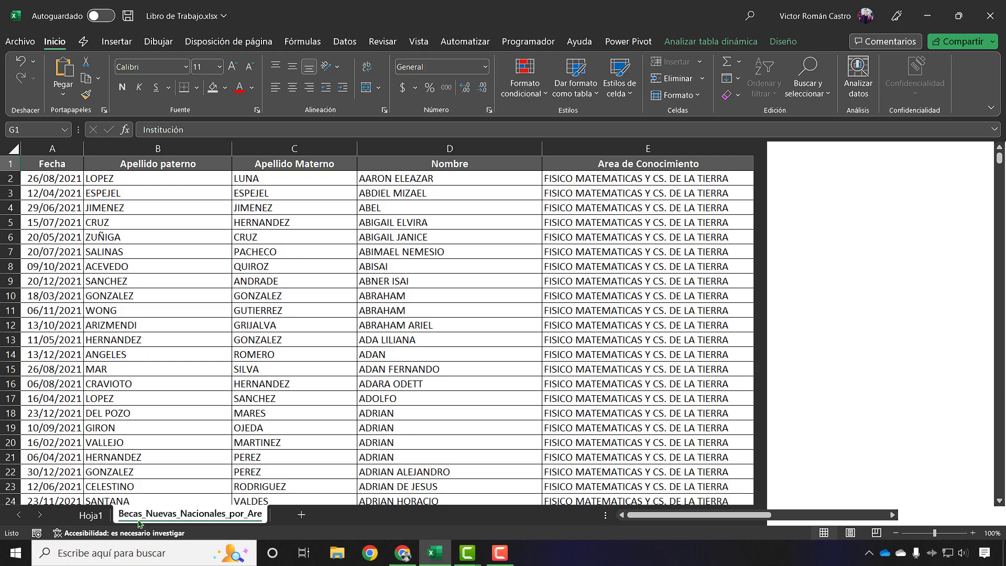
pyautogui.click(92, 519)
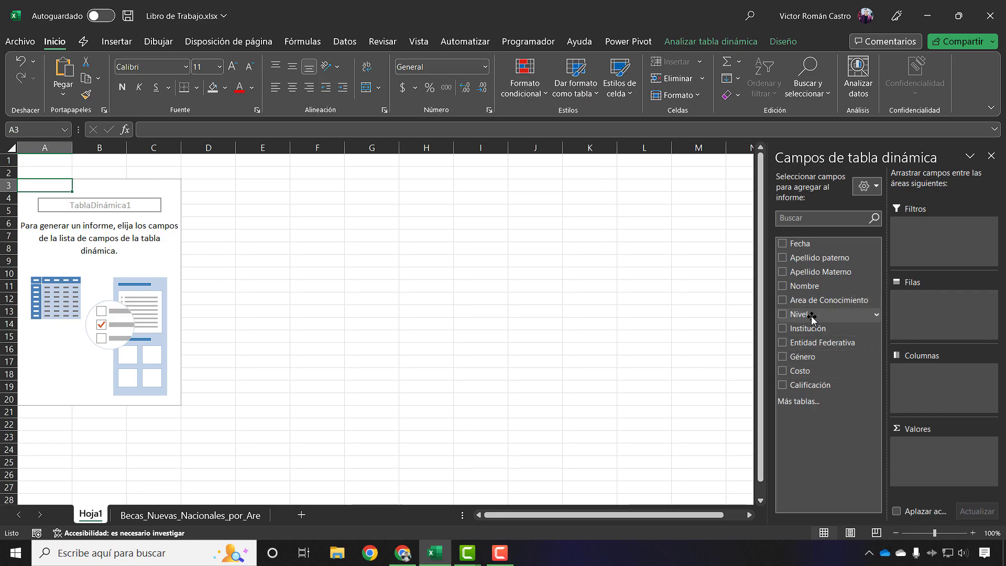
# Step: Add the Nivel field to the pivot table's rows and widen column A to fit the level names
pyautogui.moveTo(793, 317); pyautogui.dragTo(929, 314)
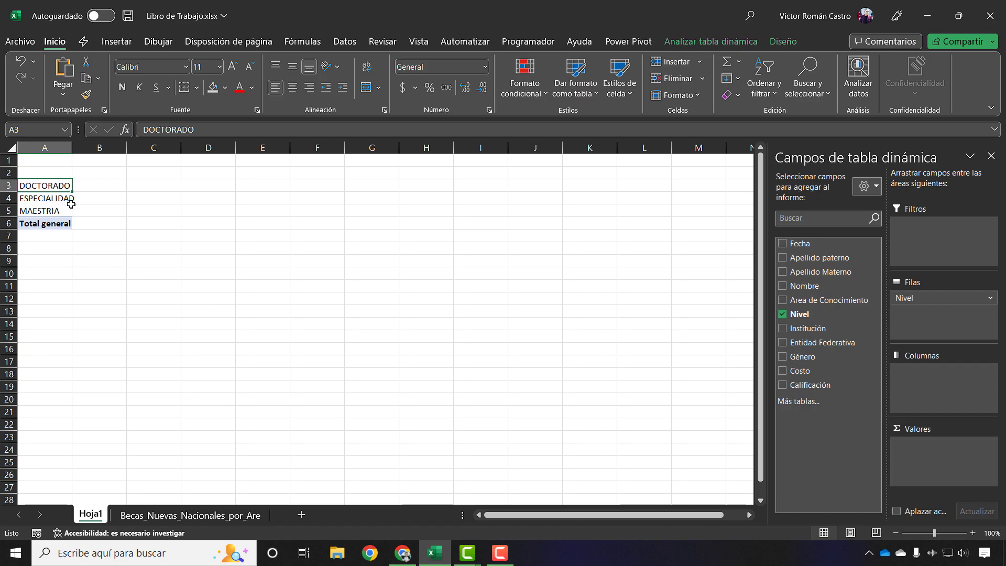
pyautogui.moveTo(72, 147); pyautogui.dragTo(82, 148)
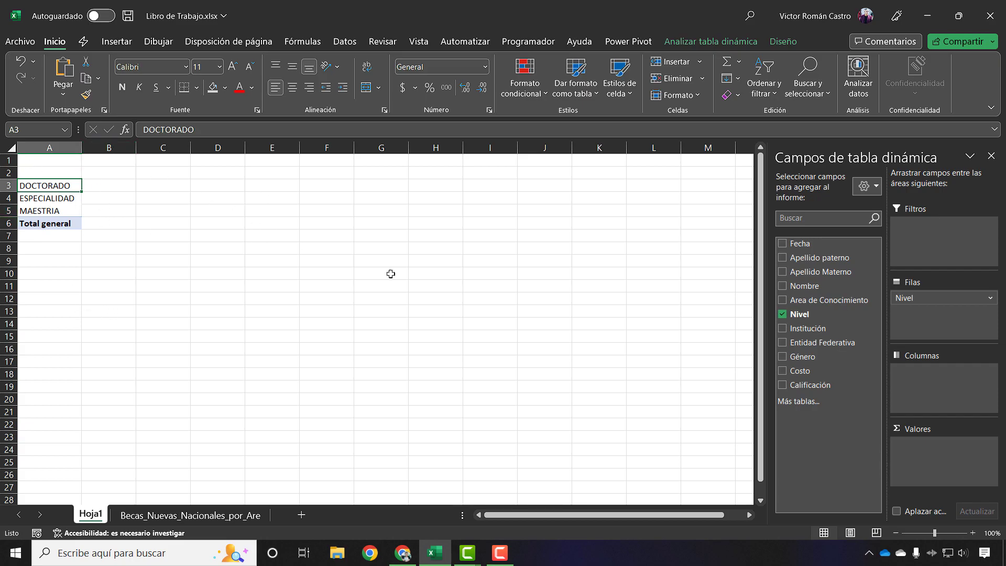
# Step: Try Nivel in the pivot table's columns area, and move it back to rows
pyautogui.moveTo(933, 301); pyautogui.dragTo(942, 379)
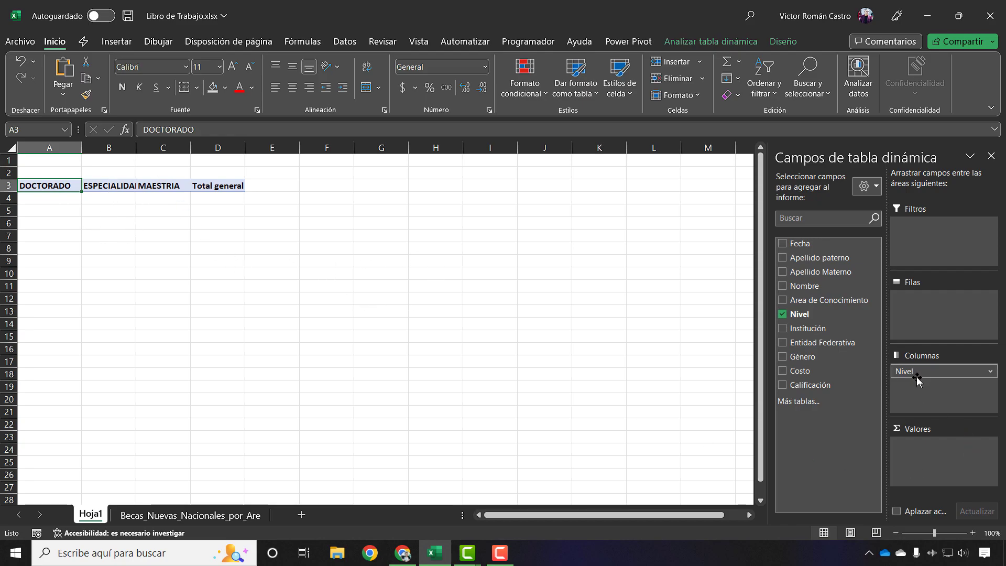
pyautogui.moveTo(917, 379); pyautogui.dragTo(925, 318)
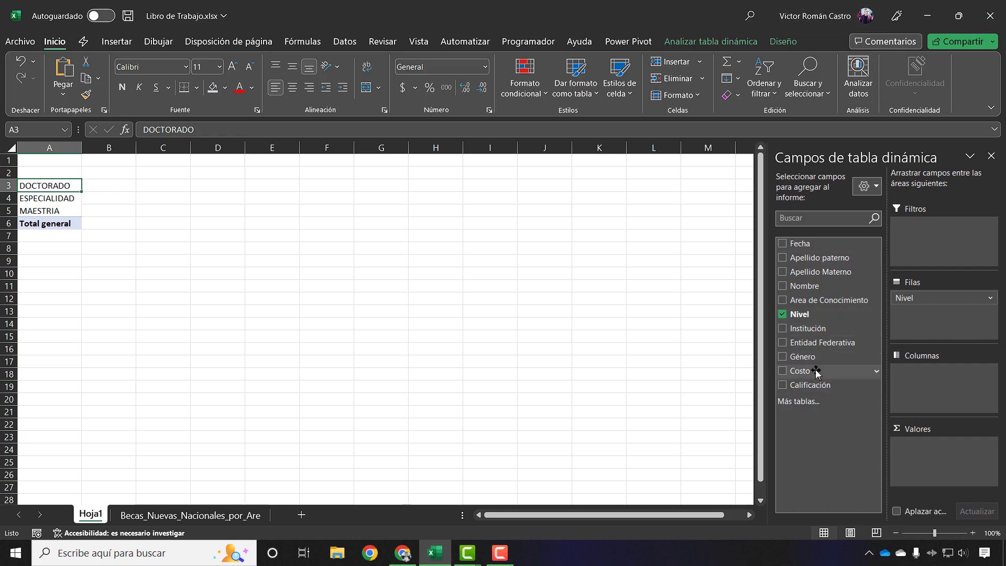
# Step: Add the Costo field to the pivot table's values and fit column B to its contents
pyautogui.moveTo(828, 372); pyautogui.dragTo(924, 476)
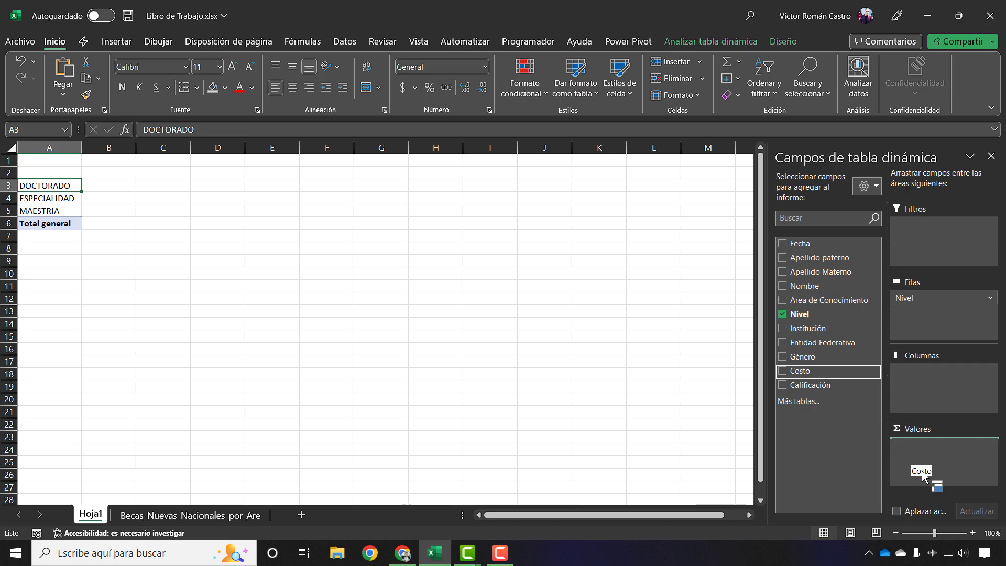
pyautogui.moveTo(923, 470); pyautogui.dragTo(923, 471)
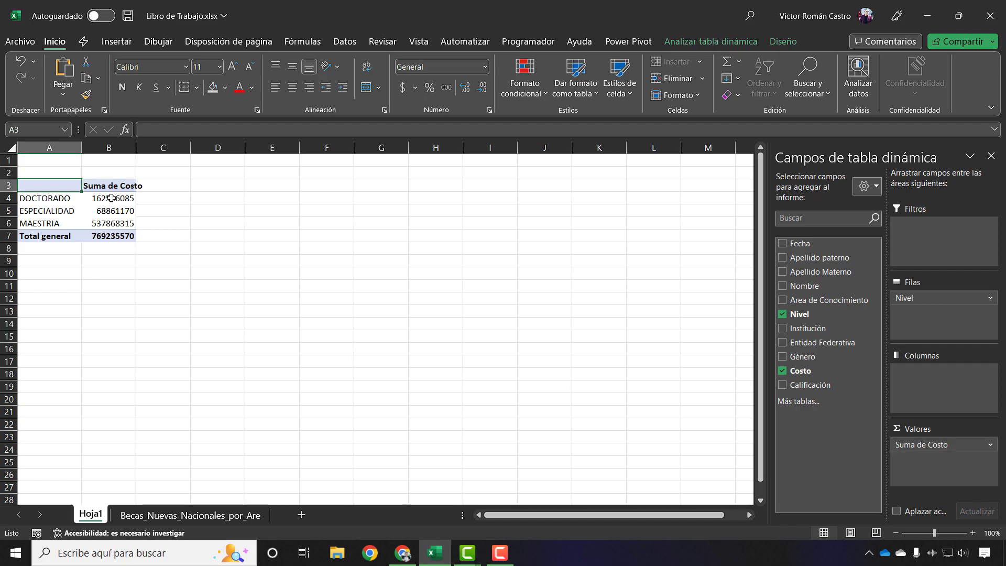
pyautogui.doubleClick(136, 147)
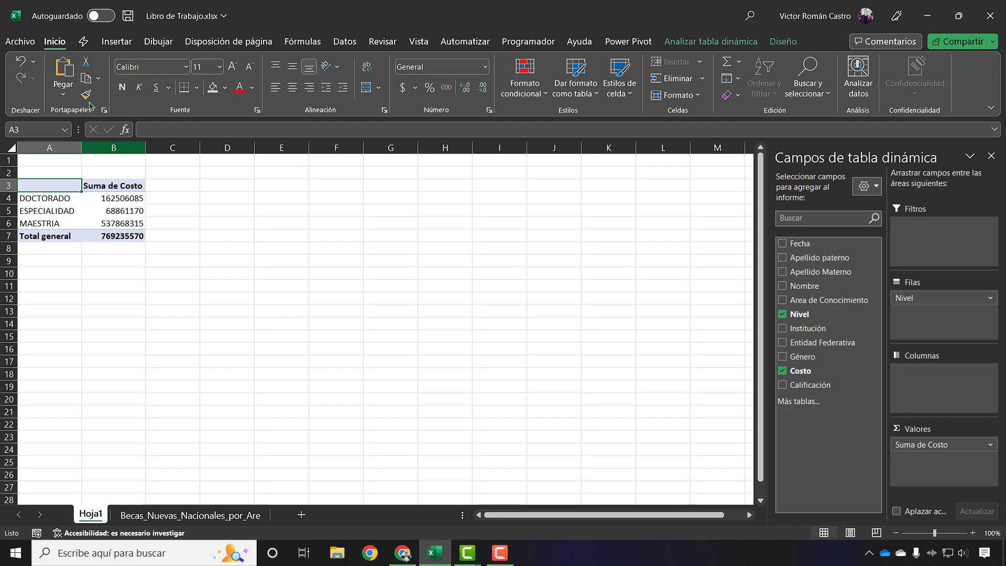
# Step: Format the cost sums in B4:B7 as numbers with thousands separators and two decimals, and review the level sums and grand total
pyautogui.moveTo(125, 199); pyautogui.dragTo(130, 235)
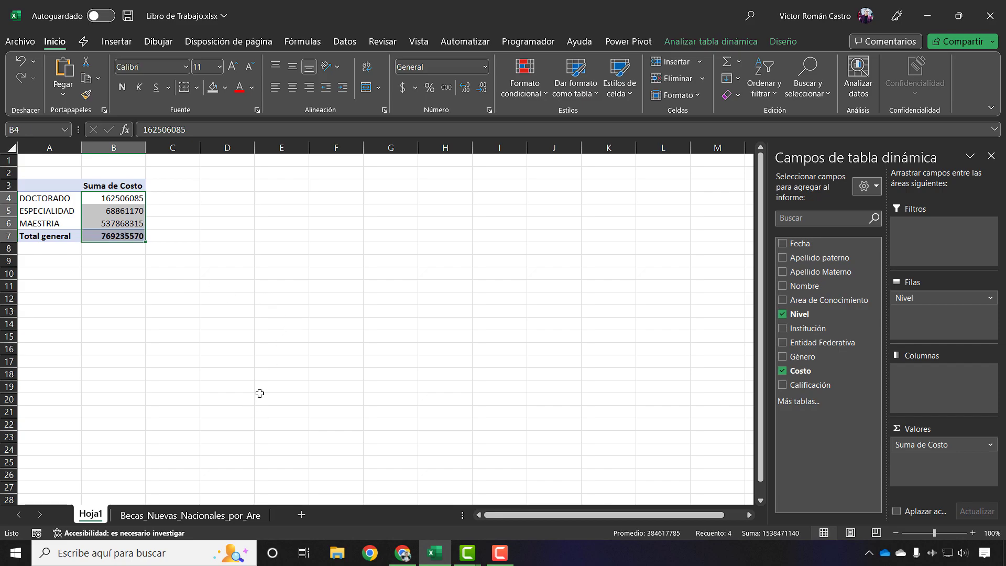
pyautogui.hotkey('ctrl', 'shift', '1')
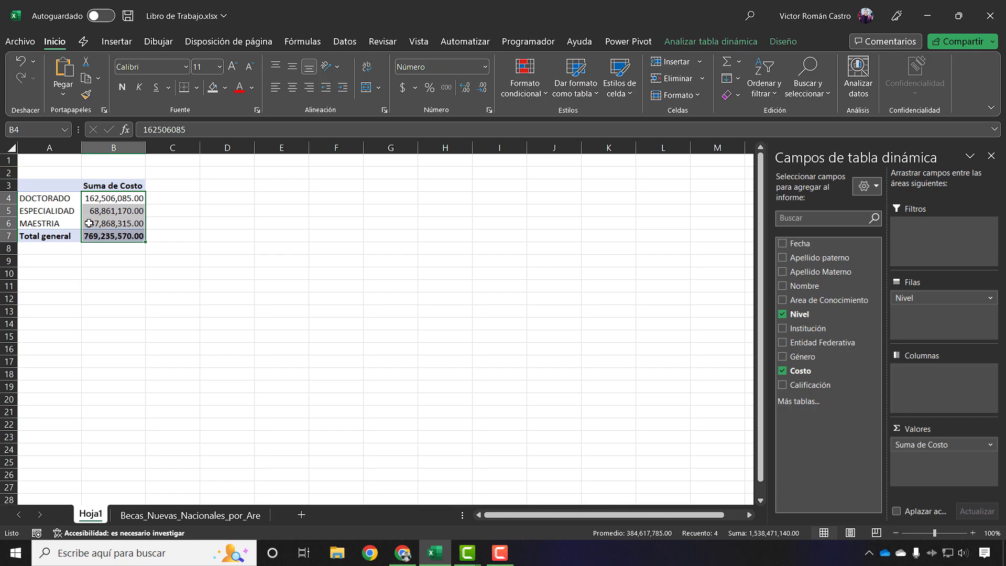
pyautogui.moveTo(68, 223); pyautogui.dragTo(66, 200)
pyautogui.click(104, 198)
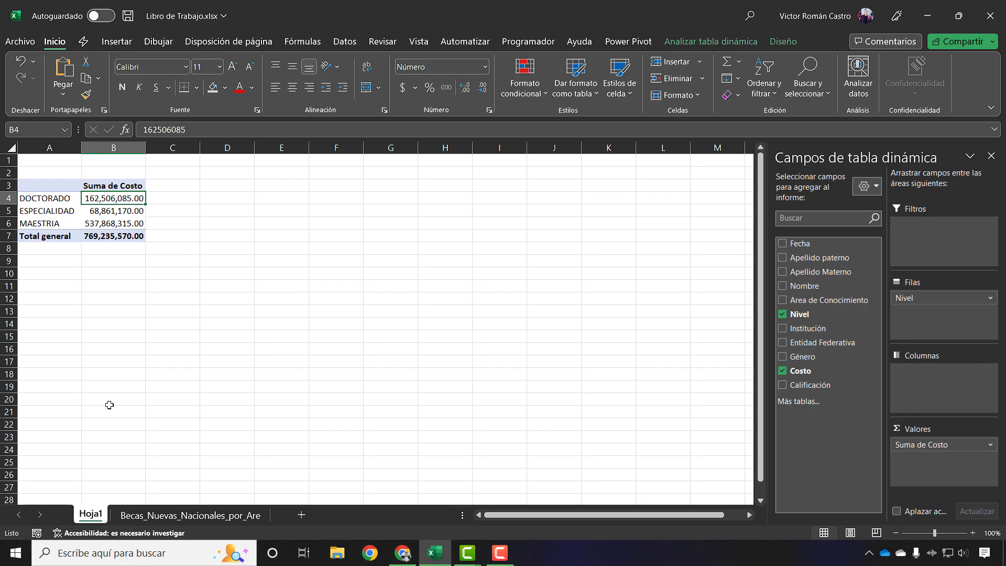
pyautogui.click(107, 237)
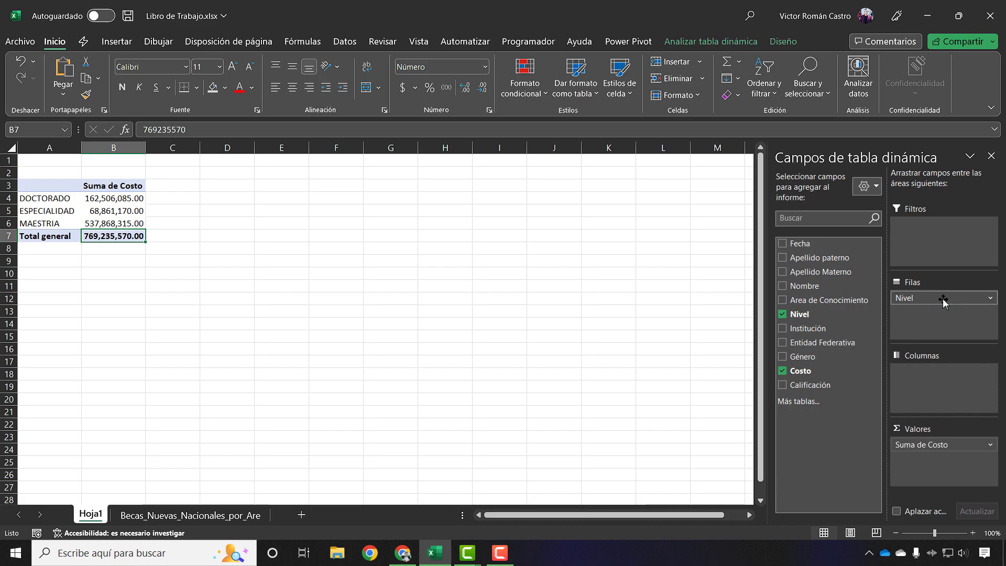
# Step: Remove Nivel and Costo from the pivot table, and rebuild it with Nivel in rows and Costo in values
pyautogui.moveTo(944, 302); pyautogui.dragTo(876, 338)
pyautogui.moveTo(955, 445); pyautogui.dragTo(852, 438)
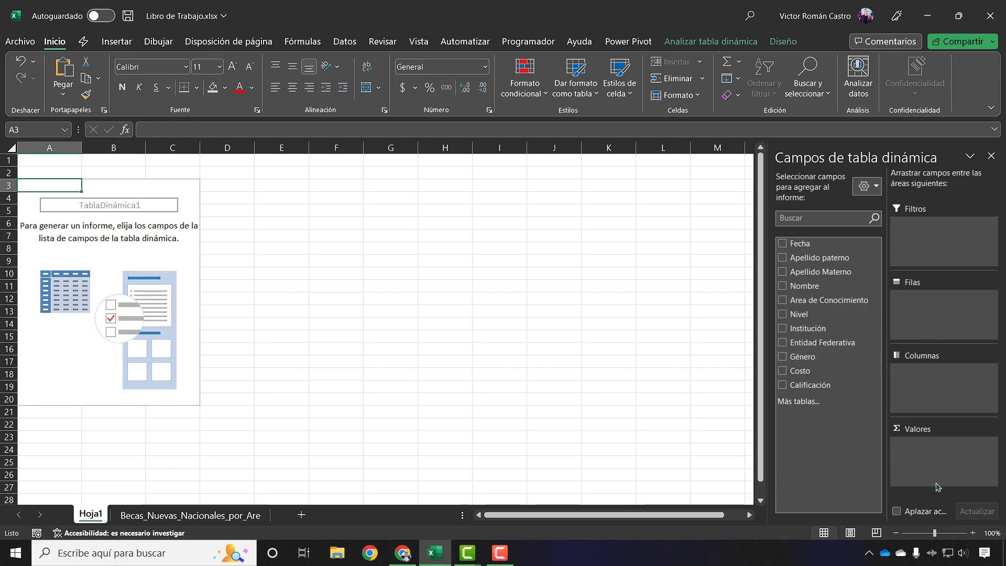
pyautogui.moveTo(799, 314); pyautogui.dragTo(960, 315)
pyautogui.moveTo(806, 379); pyautogui.dragTo(924, 468)
pyautogui.click(102, 210)
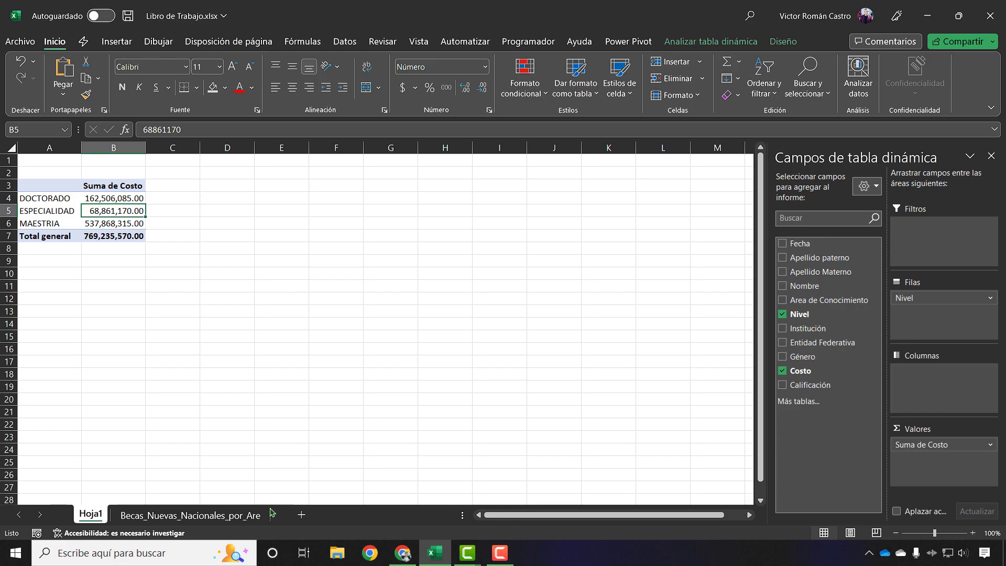
# Step: Look over the fields in the scholarship source data sheet, and return to the pivot table on Hoja1
pyautogui.click(164, 517)
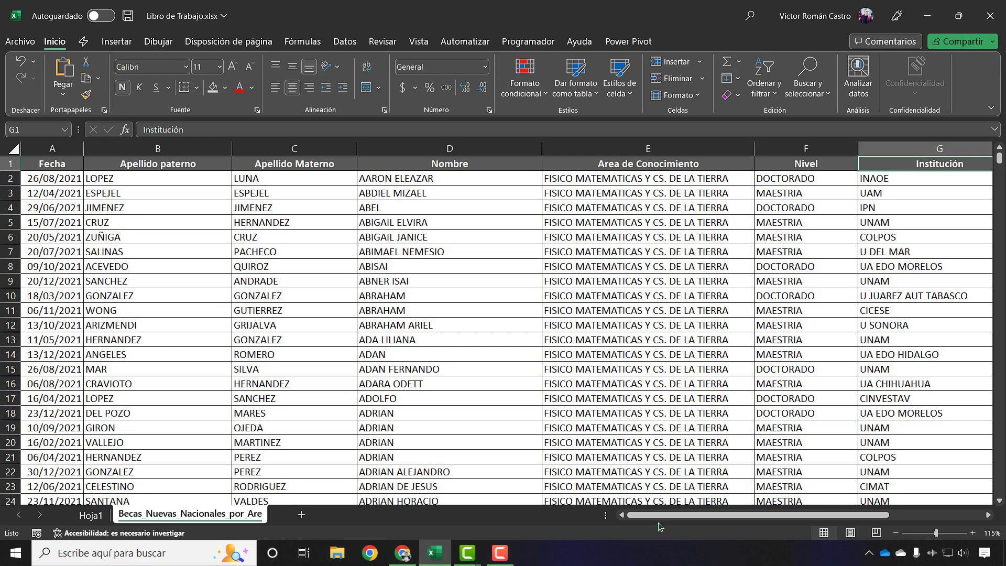
pyautogui.moveTo(663, 520); pyautogui.dragTo(624, 531)
pyautogui.click(90, 516)
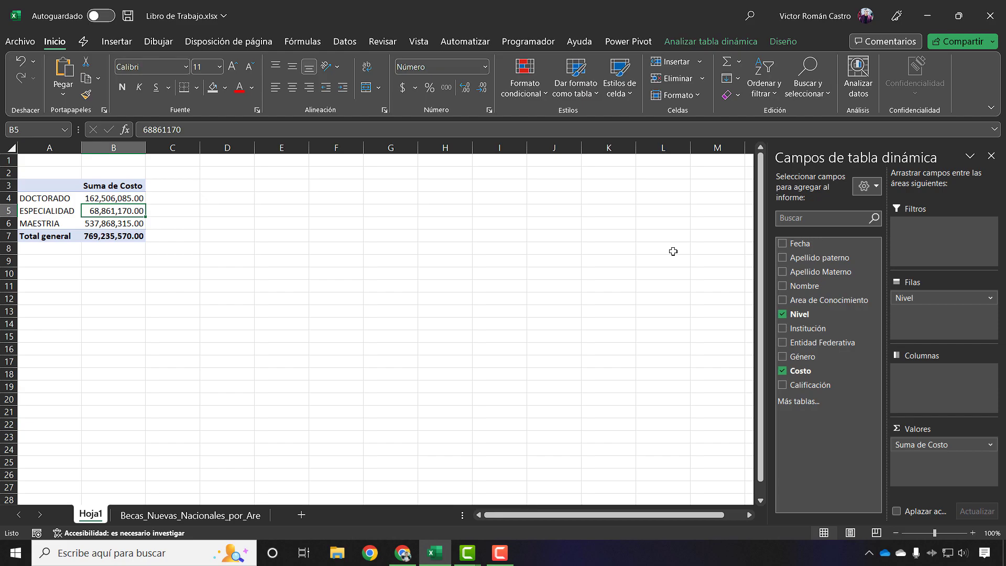
# Step: Add the Género field to the pivot table's columns and fit columns C and D to their contents
pyautogui.moveTo(839, 357); pyautogui.dragTo(922, 401)
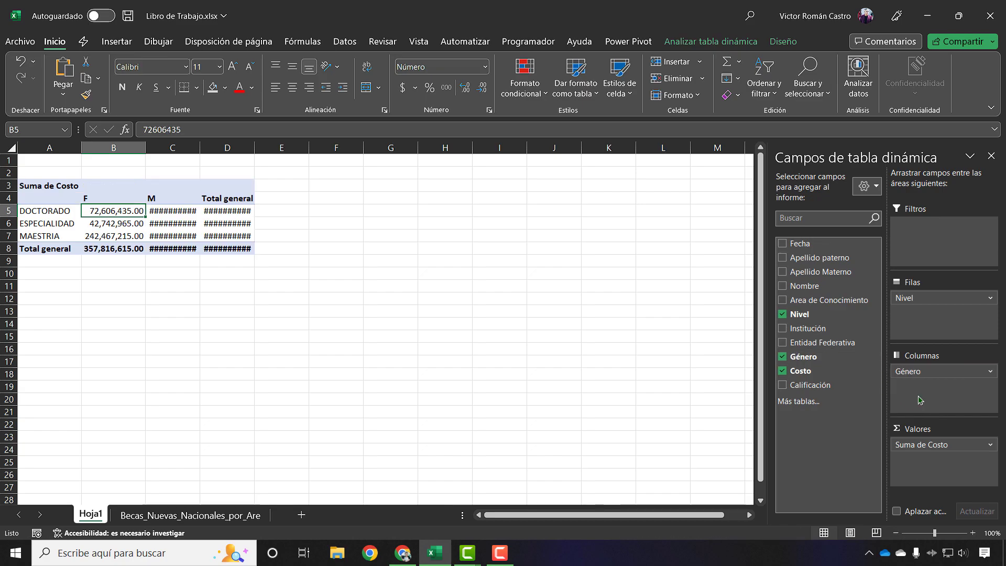
pyautogui.doubleClick(200, 148)
pyautogui.moveTo(265, 151); pyautogui.dragTo(264, 151)
pyautogui.doubleClick(265, 151)
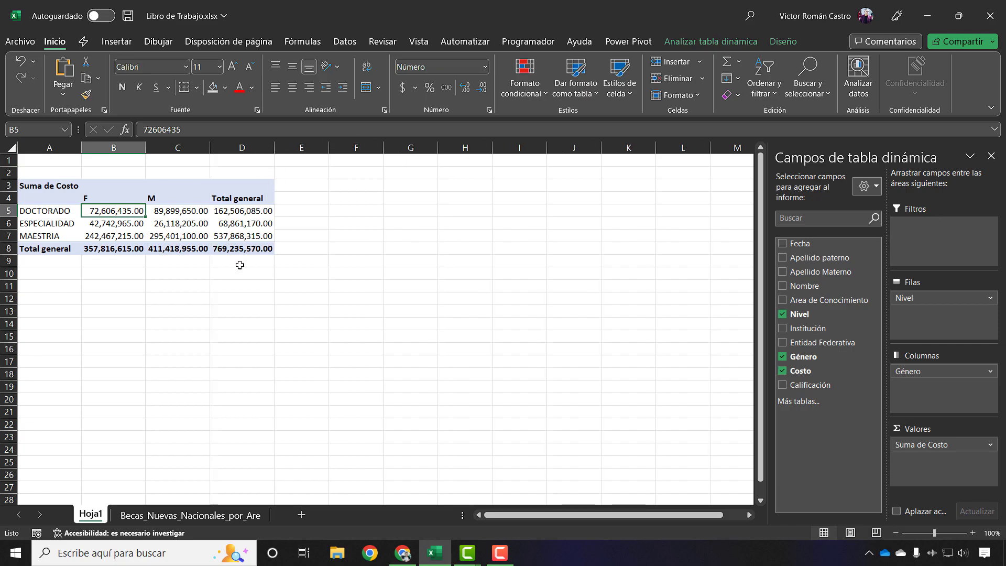
# Step: Examine the cost sums per level in the F and M columns, including their totals
pyautogui.click(100, 198)
pyautogui.moveTo(99, 198); pyautogui.dragTo(120, 245)
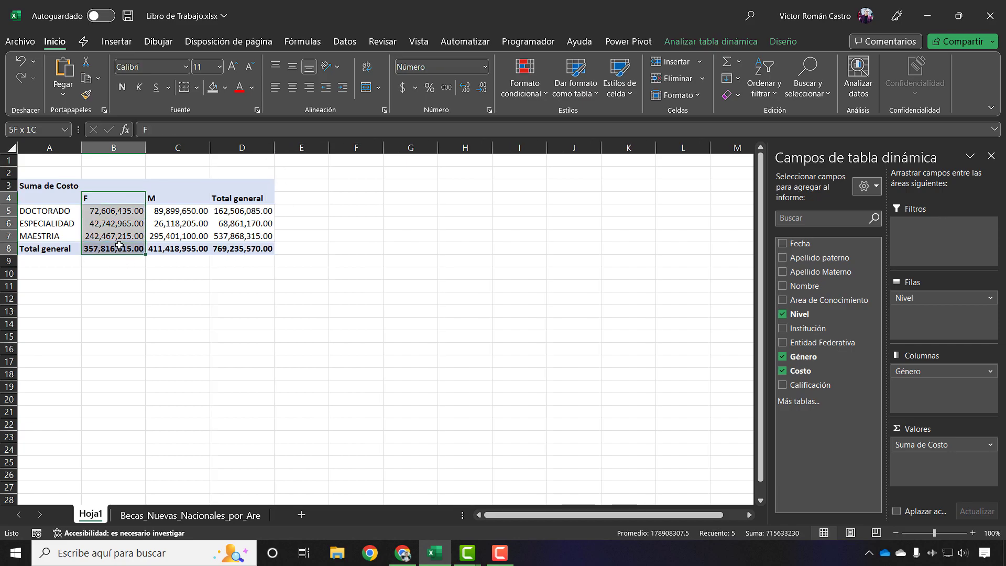
pyautogui.moveTo(184, 198); pyautogui.dragTo(183, 249)
pyautogui.click(184, 249)
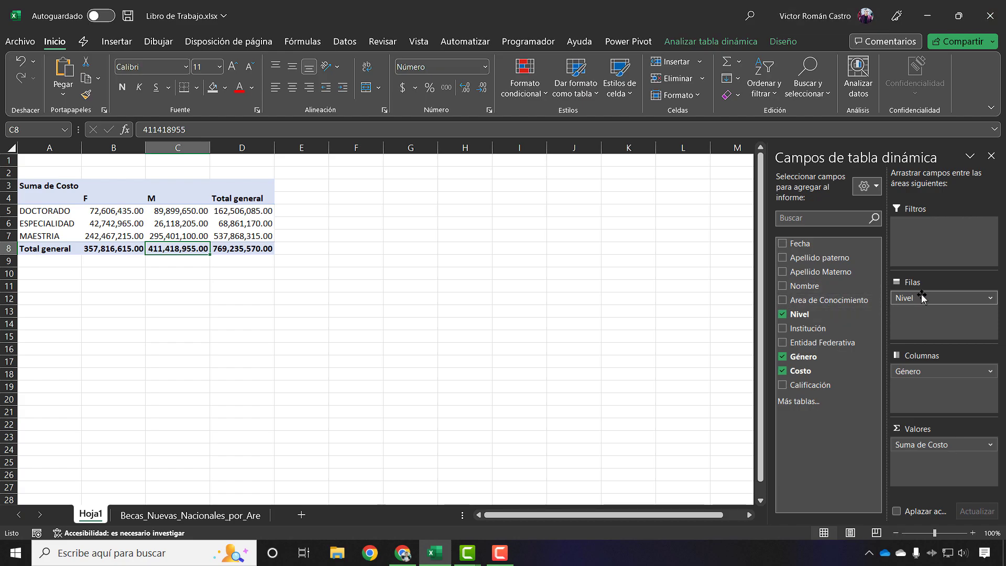
# Step: Swap the pivot fields so Género is in rows and Nivel in columns, with column E fitted and headers B4:E4 centered
pyautogui.moveTo(952, 371); pyautogui.dragTo(945, 404)
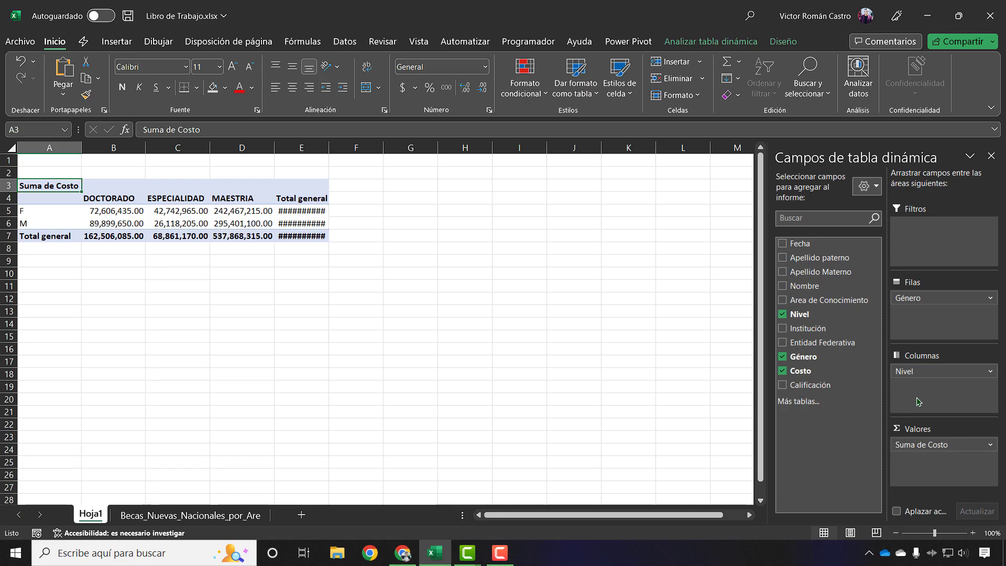
pyautogui.doubleClick(328, 147)
pyautogui.moveTo(98, 199); pyautogui.dragTo(315, 200)
pyautogui.click(292, 88)
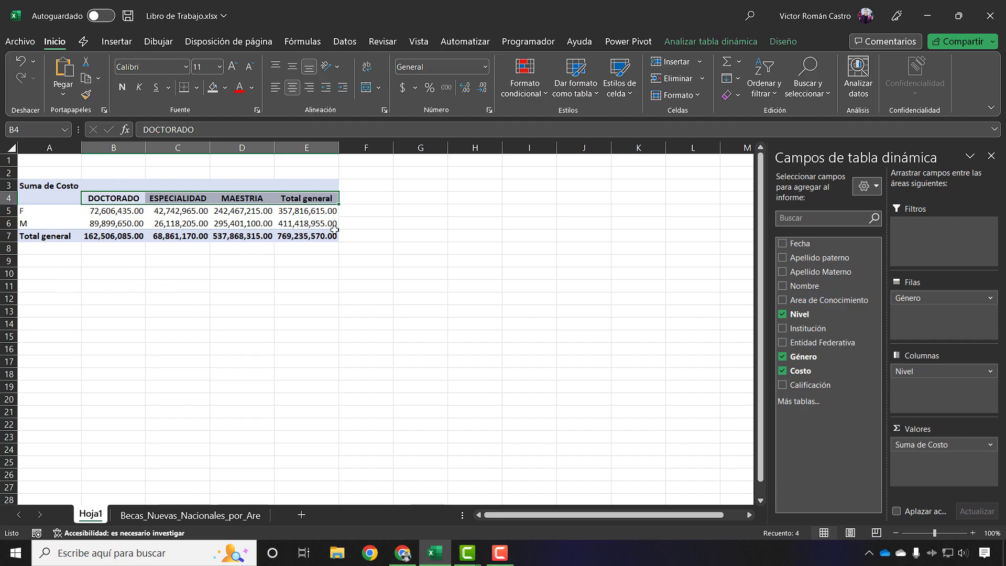
# Step: Examine the grand totals for F and M and the cost sums under DOCTORADO, ESPECIALIDAD and MAESTRIA
pyautogui.click(308, 212)
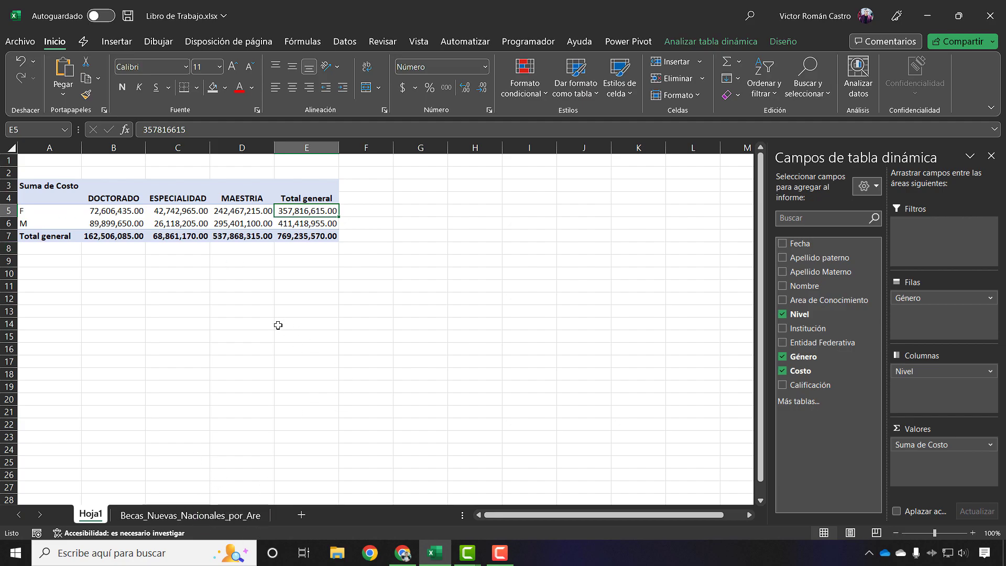
pyautogui.click(308, 225)
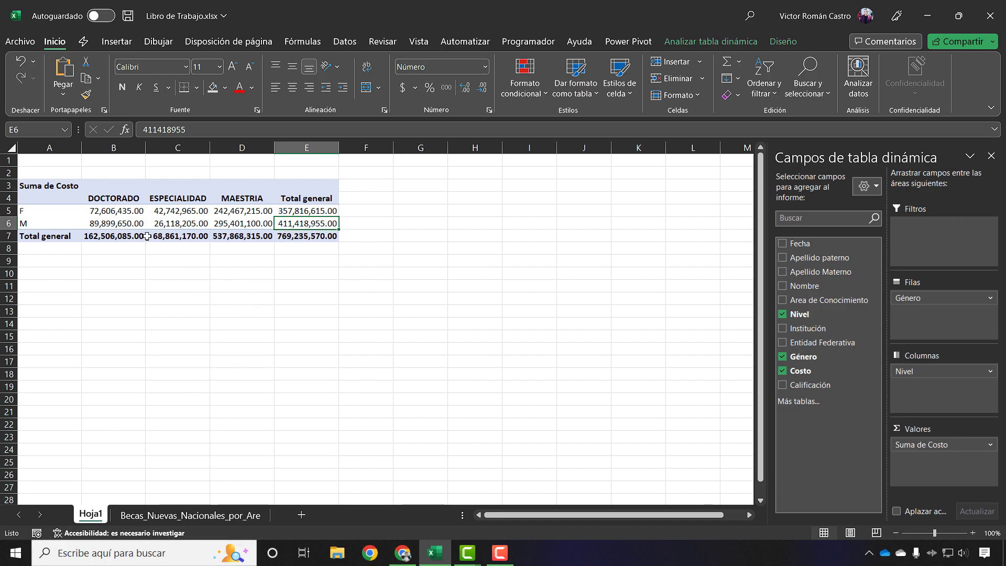
pyautogui.click(112, 193)
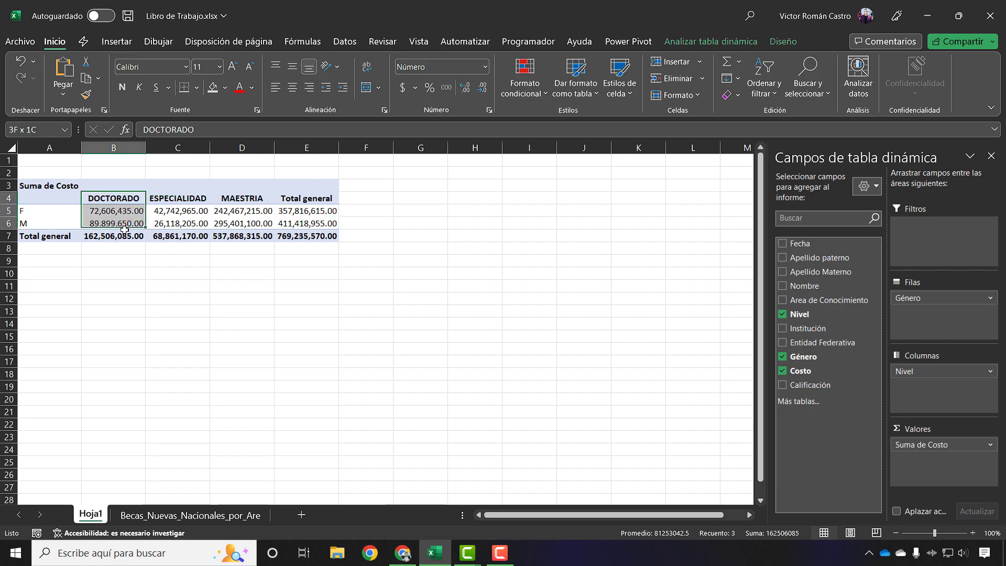
pyautogui.moveTo(188, 199); pyautogui.dragTo(190, 240)
pyautogui.click(260, 199)
pyautogui.moveTo(261, 199); pyautogui.dragTo(244, 240)
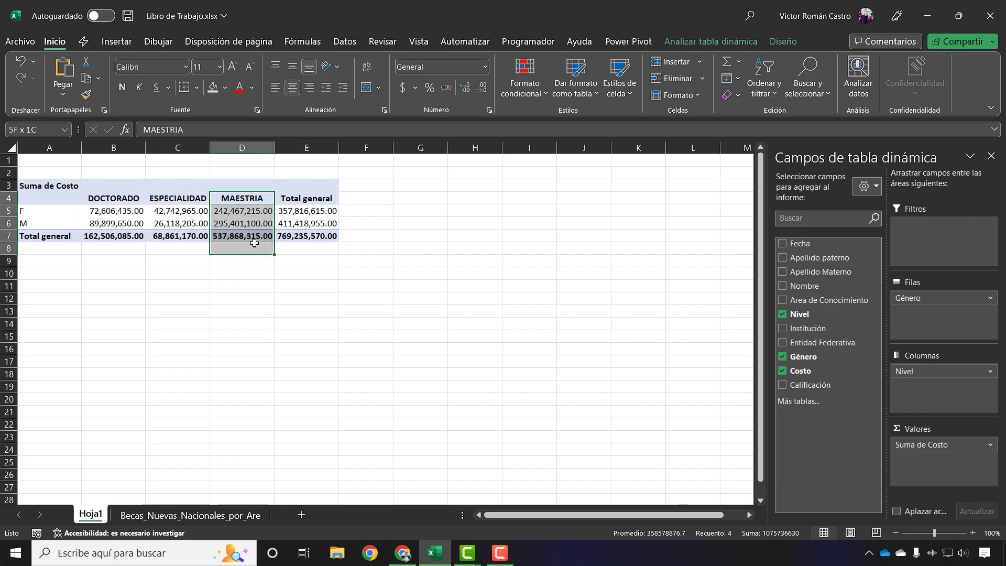
pyautogui.click(246, 208)
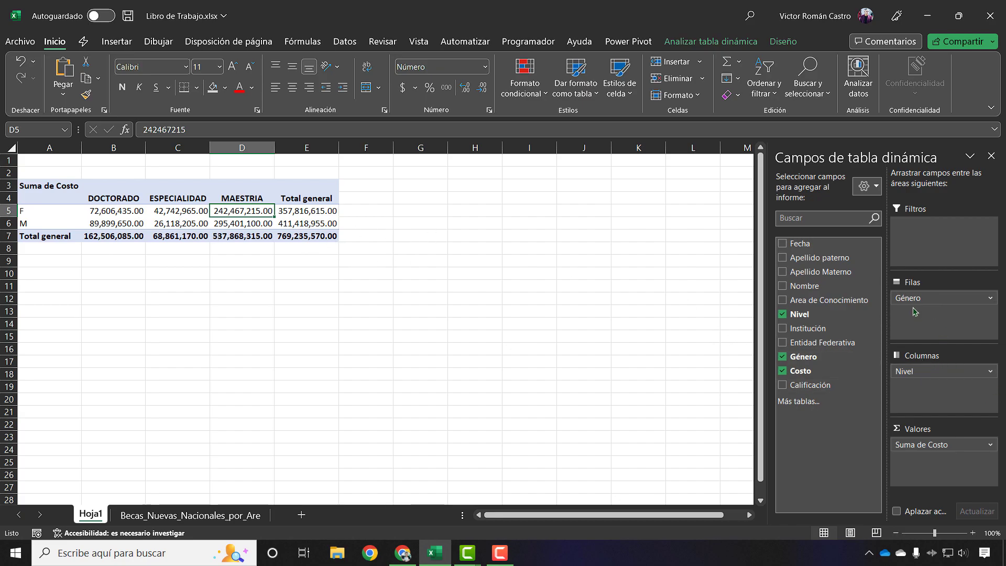
# Step: Place Género below Nivel in the pivot table's columns area and fit columns A to K to their contents
pyautogui.moveTo(915, 299); pyautogui.dragTo(942, 409)
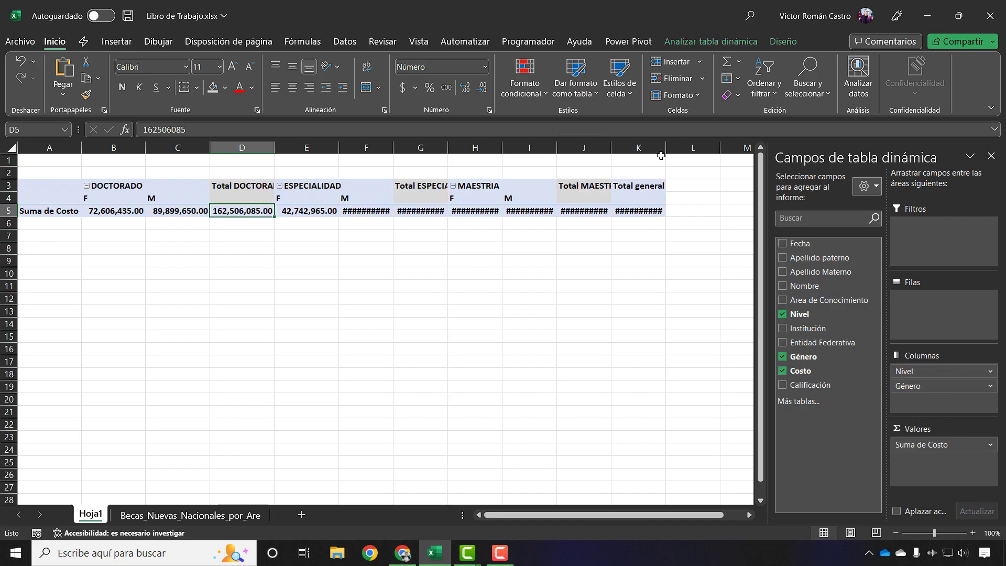
pyautogui.moveTo(654, 147); pyautogui.dragTo(47, 147)
pyautogui.doubleClick(81, 152)
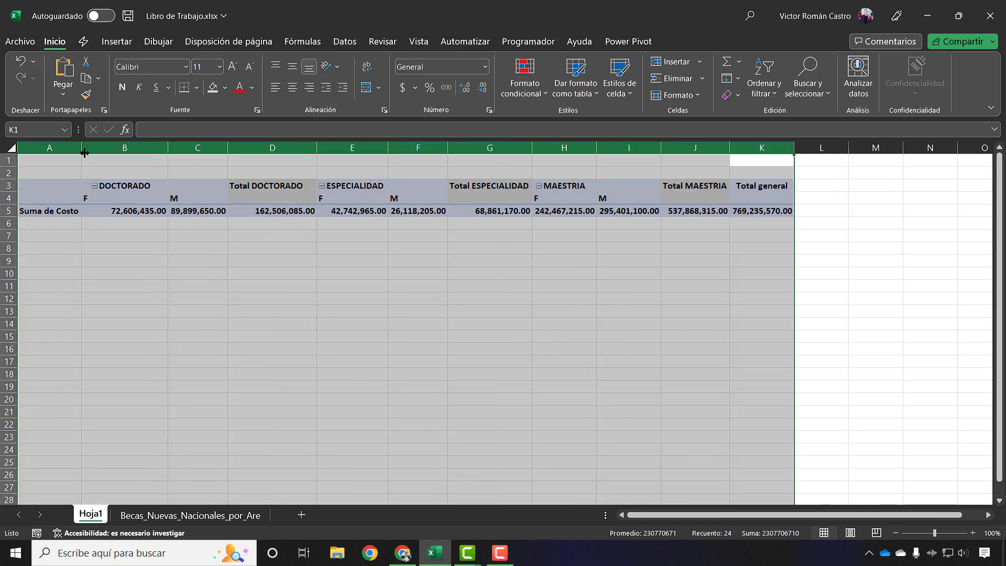
pyautogui.click(250, 272)
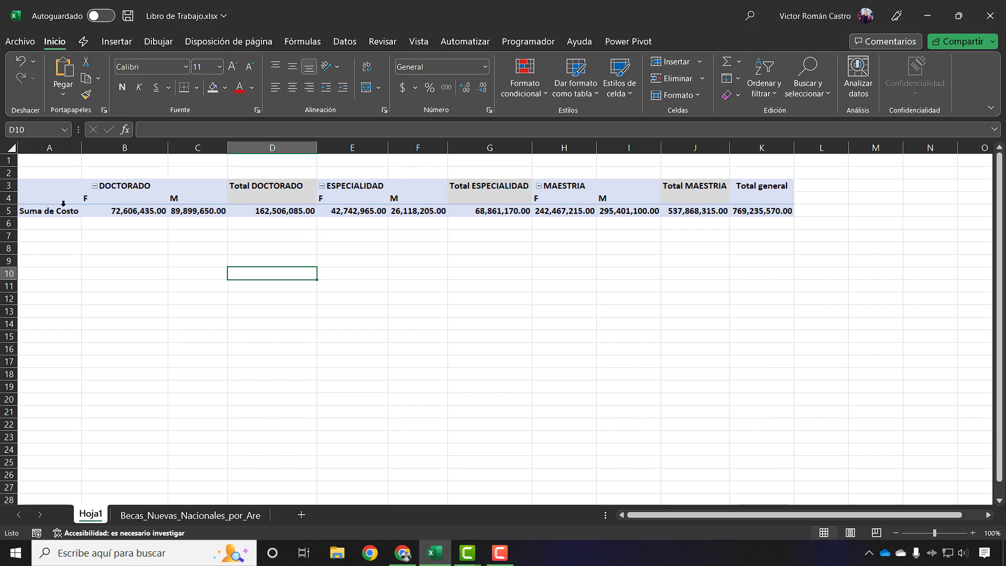
# Step: Examine the F and M sums and subtotals nested under the DOCTORADO and ESPECIALIDAD column headings
pyautogui.click(141, 187)
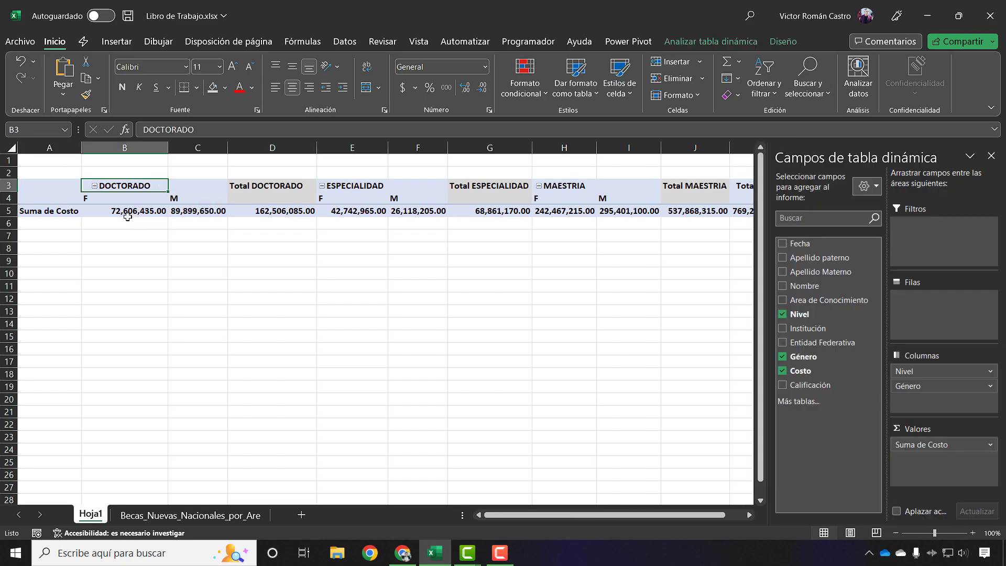
pyautogui.click(128, 213)
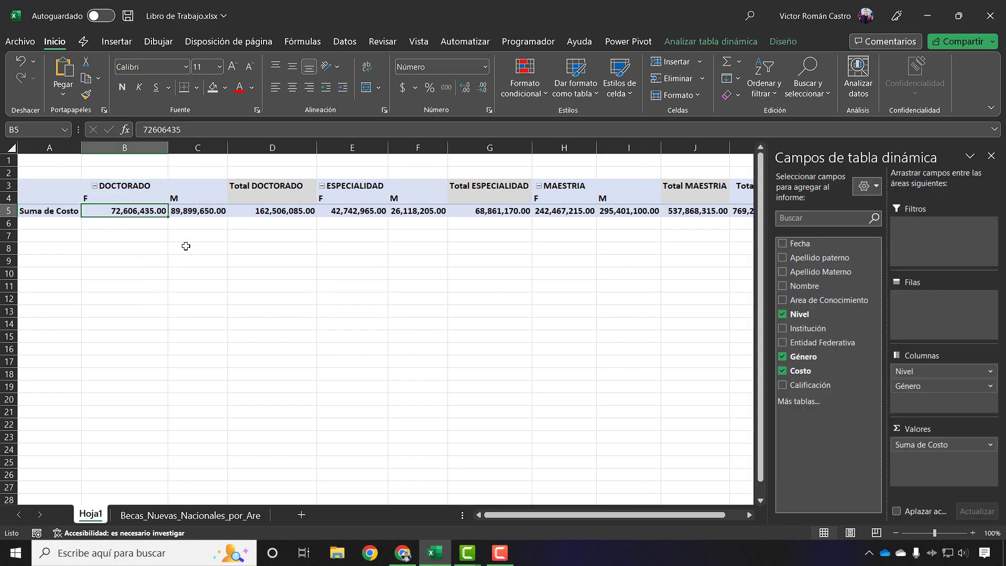
pyautogui.click(193, 214)
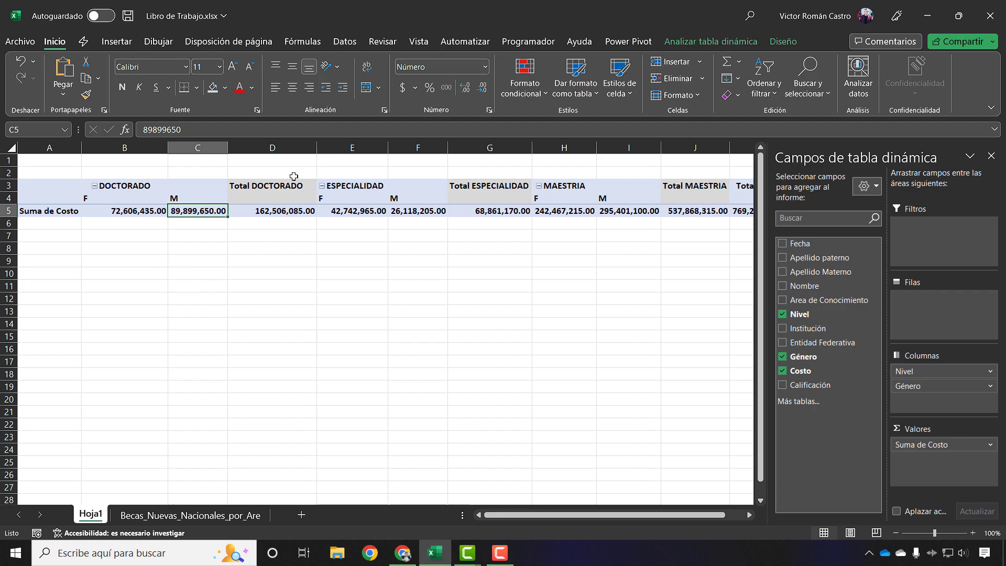
pyautogui.click(270, 186)
pyautogui.moveTo(261, 232); pyautogui.dragTo(262, 217)
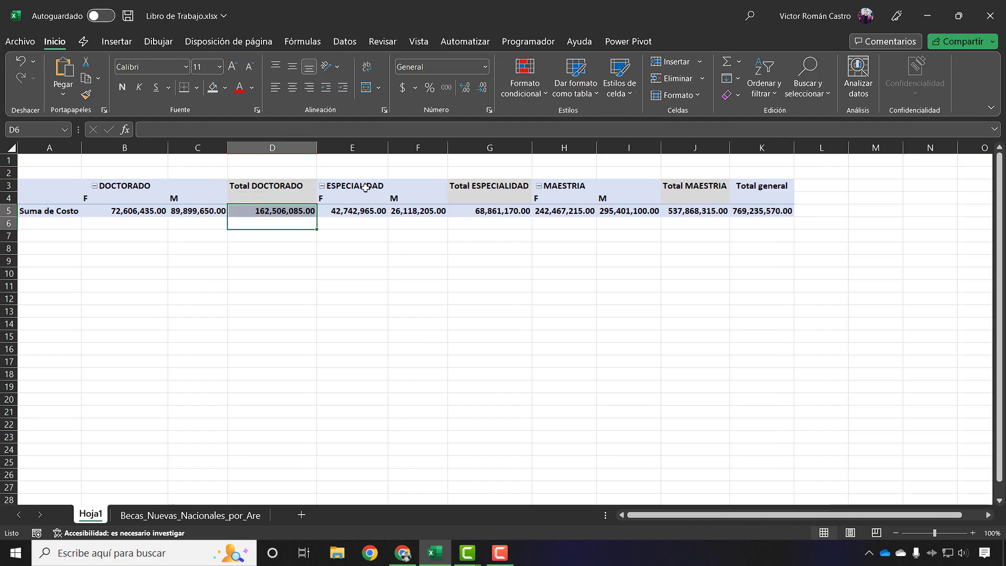
pyautogui.click(366, 188)
pyautogui.click(350, 210)
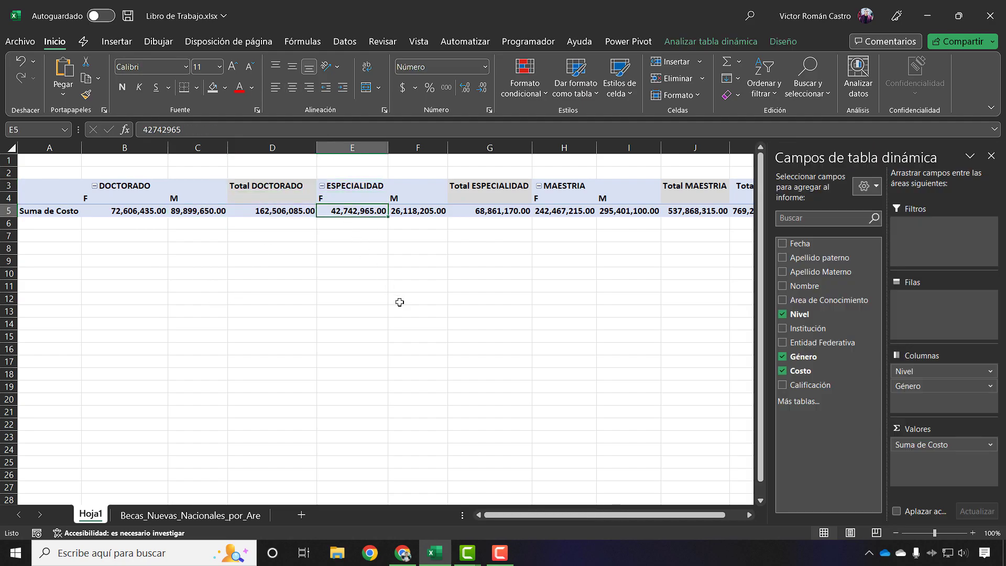
pyautogui.click(418, 212)
pyautogui.moveTo(524, 515); pyautogui.dragTo(582, 516)
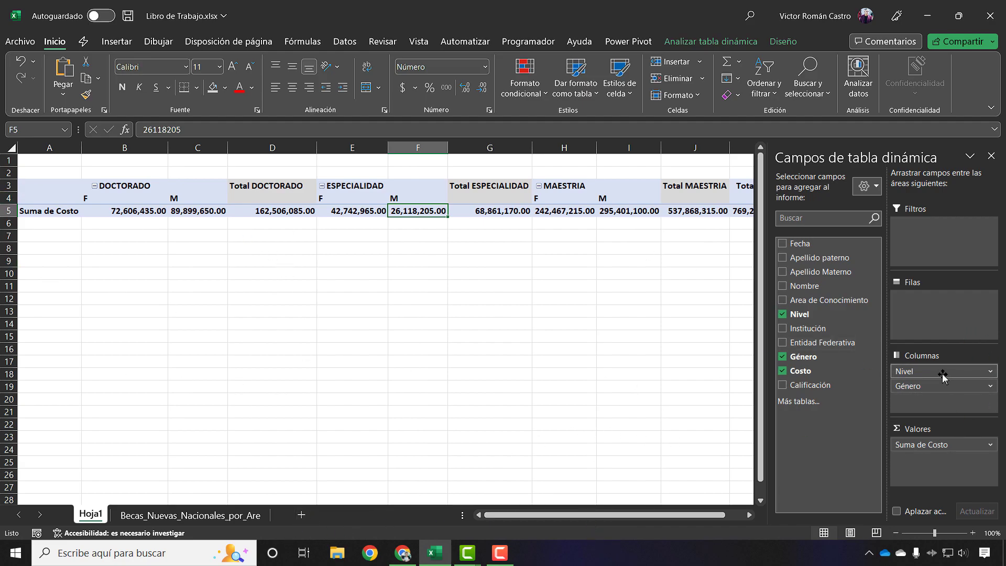
# Step: Move Nivel and Género to the pivot table's rows, with Género nested under Nivel, and fit column A to its contents
pyautogui.moveTo(933, 372); pyautogui.dragTo(943, 296)
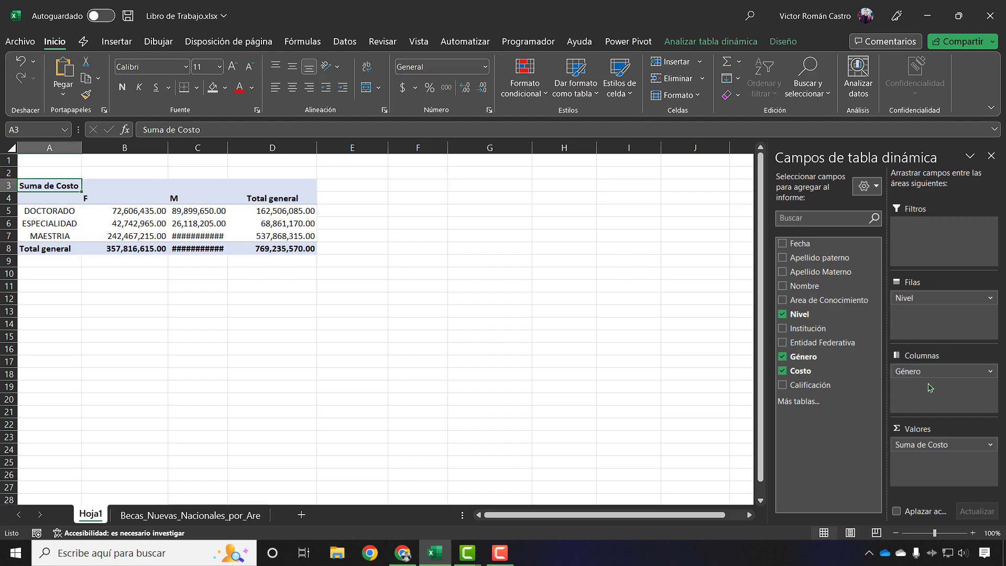
pyautogui.moveTo(926, 373); pyautogui.dragTo(930, 329)
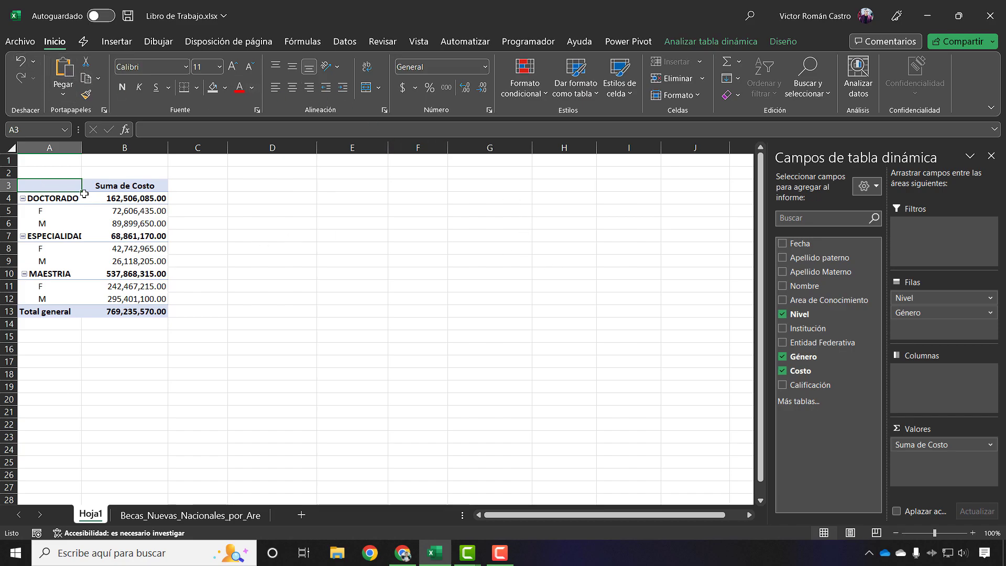
pyautogui.moveTo(66, 202); pyautogui.dragTo(55, 182)
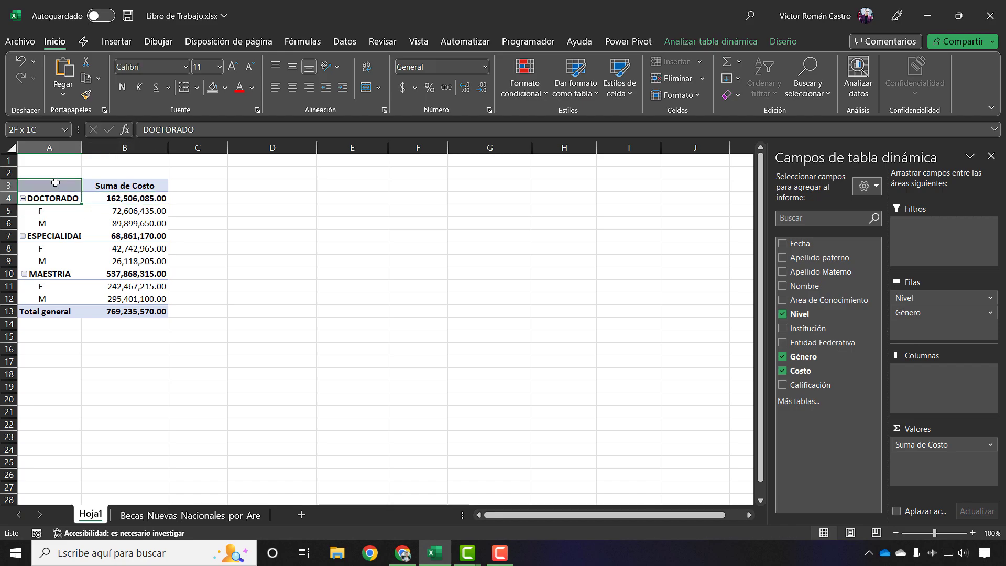
pyautogui.click(129, 200)
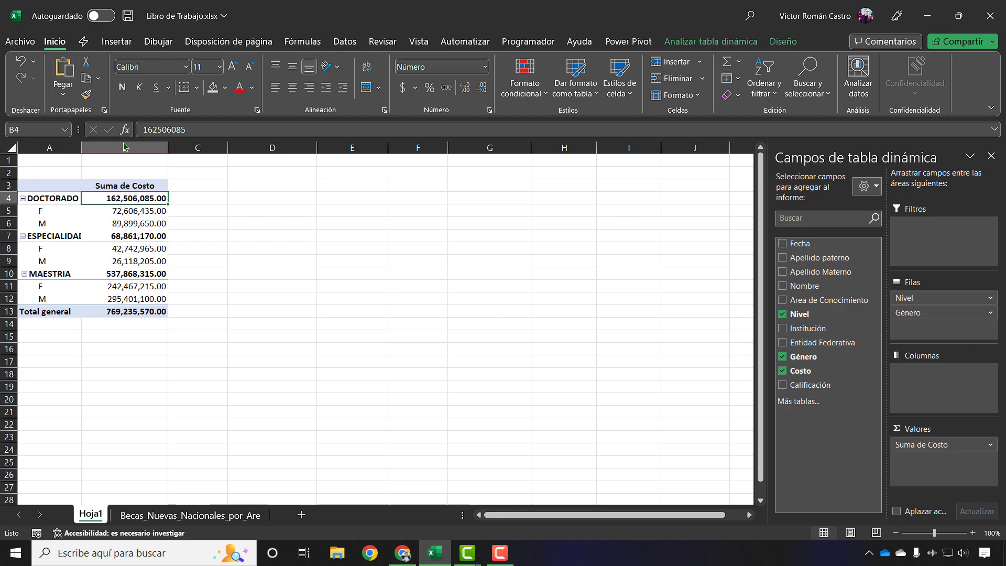
pyautogui.click(66, 149)
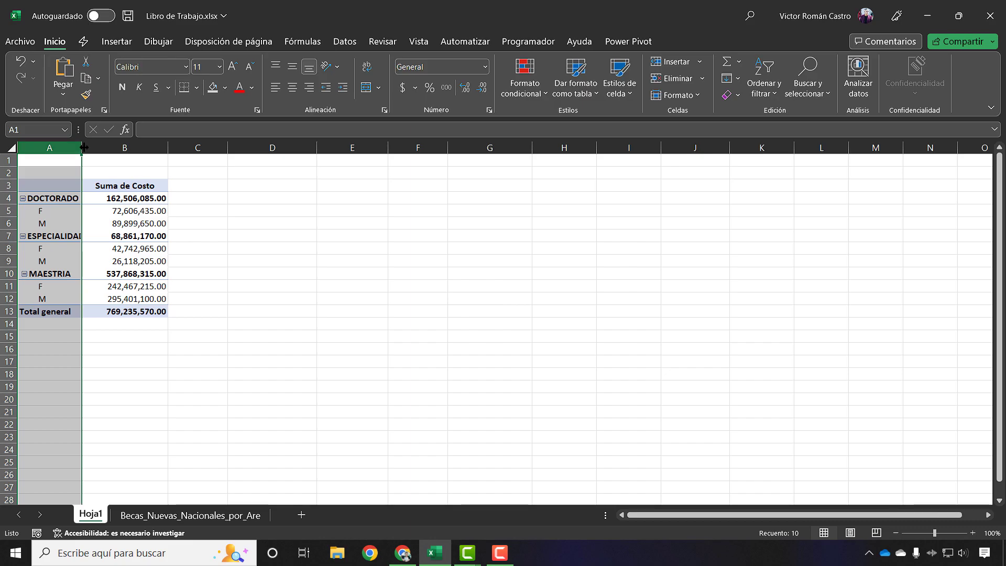
pyautogui.doubleClick(82, 149)
pyautogui.click(96, 207)
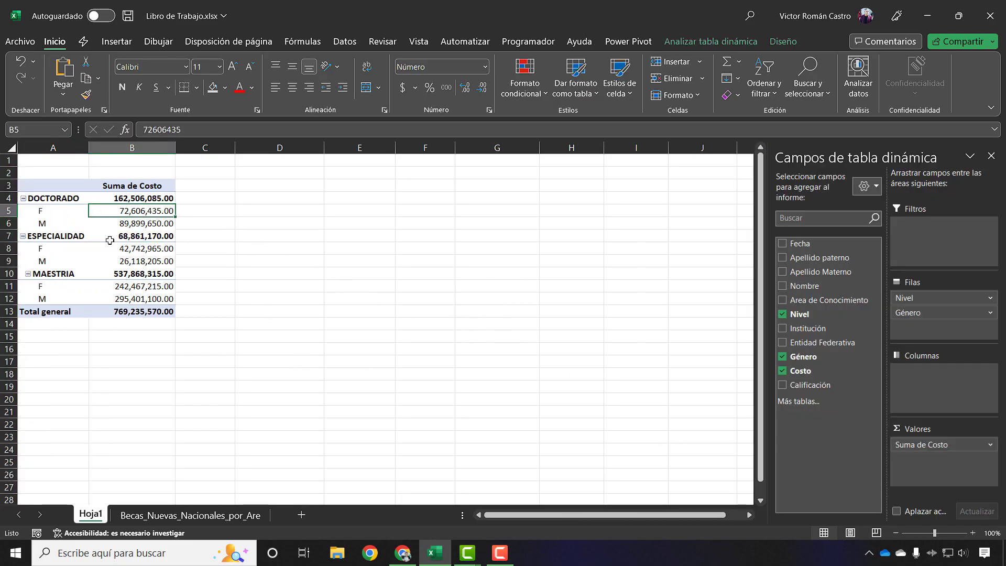
# Step: Examine the F and M cost sums nested in the DOCTORADO and ESPECIALIDAD rows
pyautogui.click(63, 201)
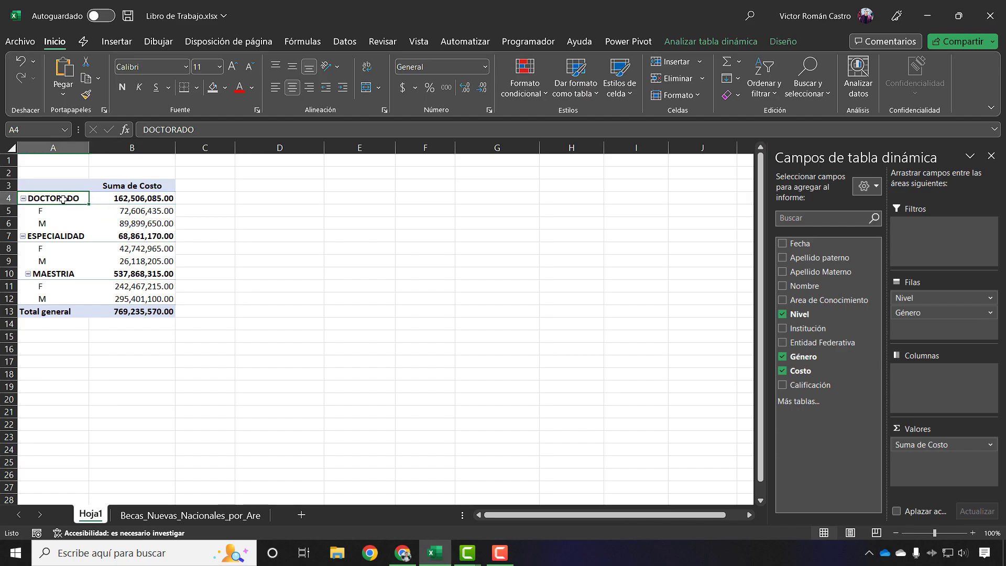
pyautogui.click(156, 209)
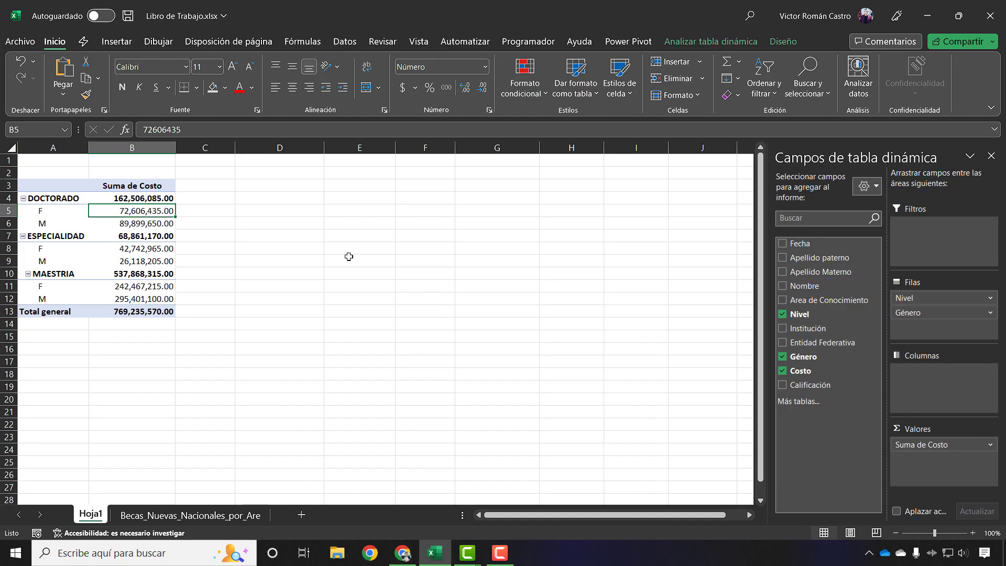
pyautogui.click(119, 227)
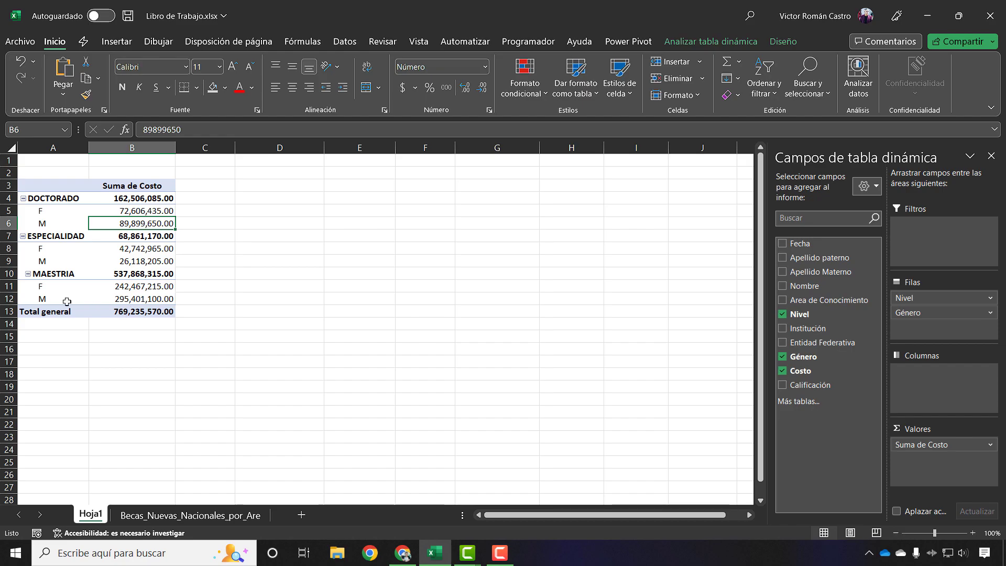
pyautogui.click(142, 252)
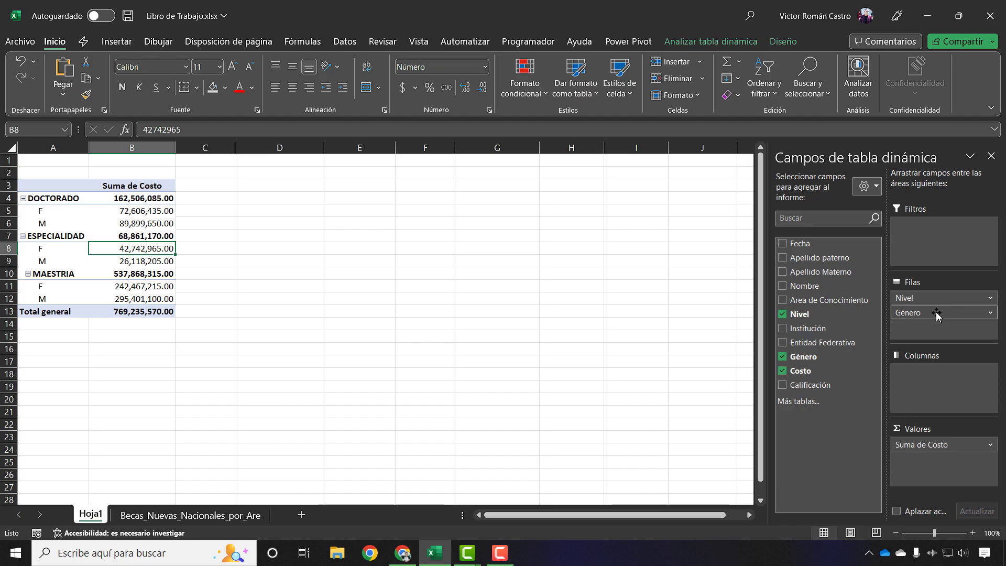
# Step: Move Género above Nivel in the pivot table's rows, and check the cost sum of the F group
pyautogui.moveTo(935, 313); pyautogui.dragTo(966, 299)
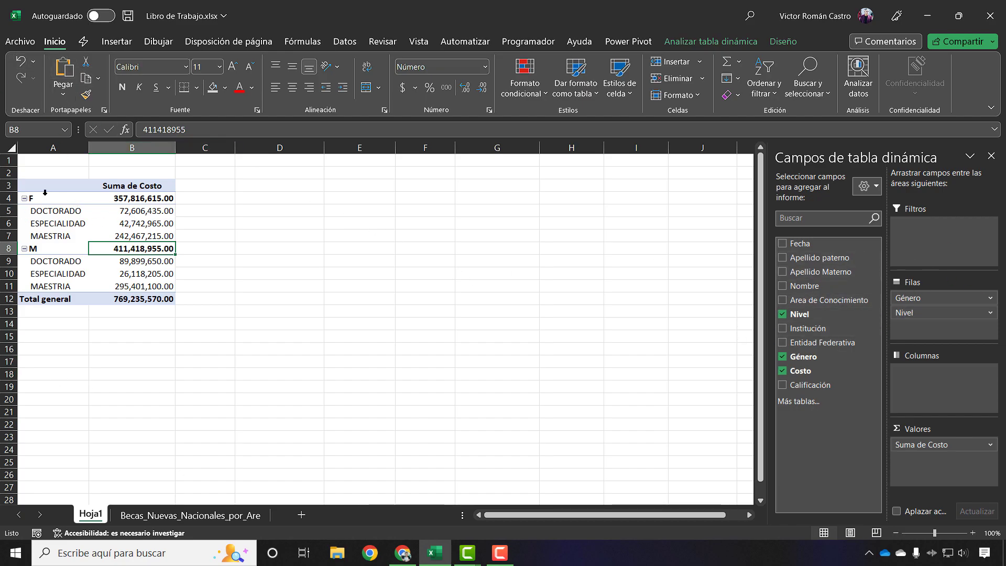
pyautogui.moveTo(45, 198); pyautogui.dragTo(136, 200)
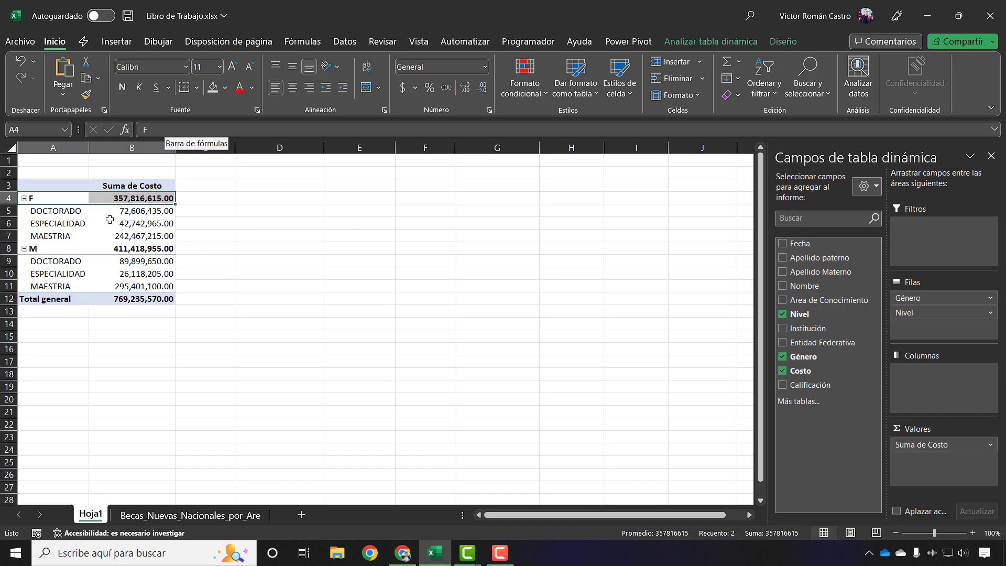
pyautogui.click(203, 194)
pyautogui.click(133, 201)
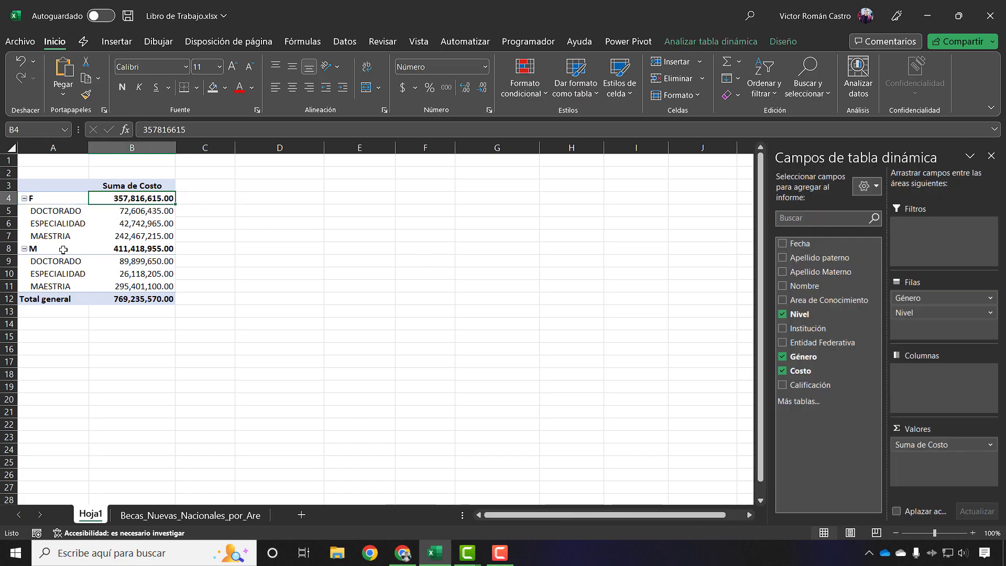
# Step: Check the M group's cost sum and the DOCTORADO row nested under F, and glance at the source data sheet
pyautogui.click(157, 248)
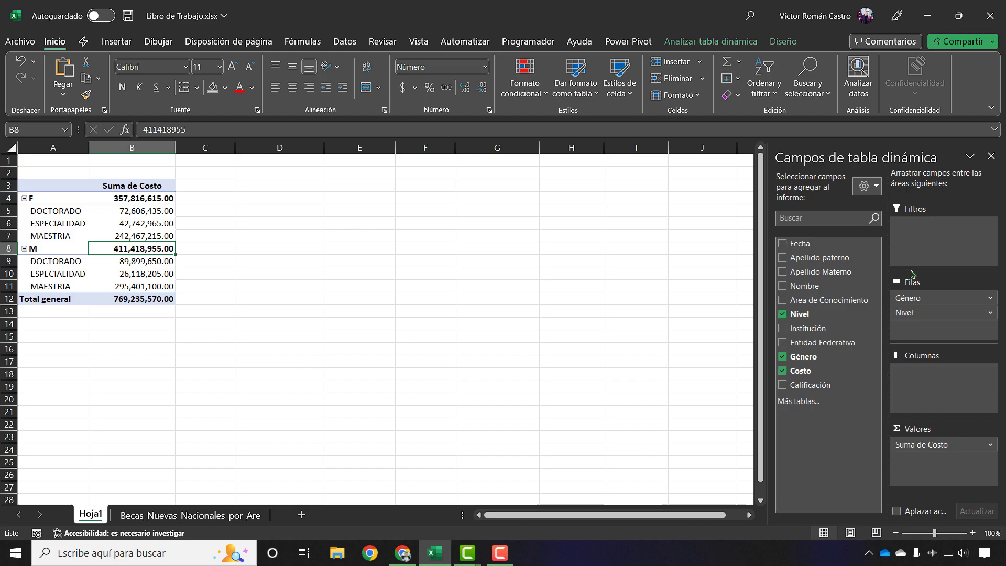
pyautogui.click(47, 218)
pyautogui.click(58, 213)
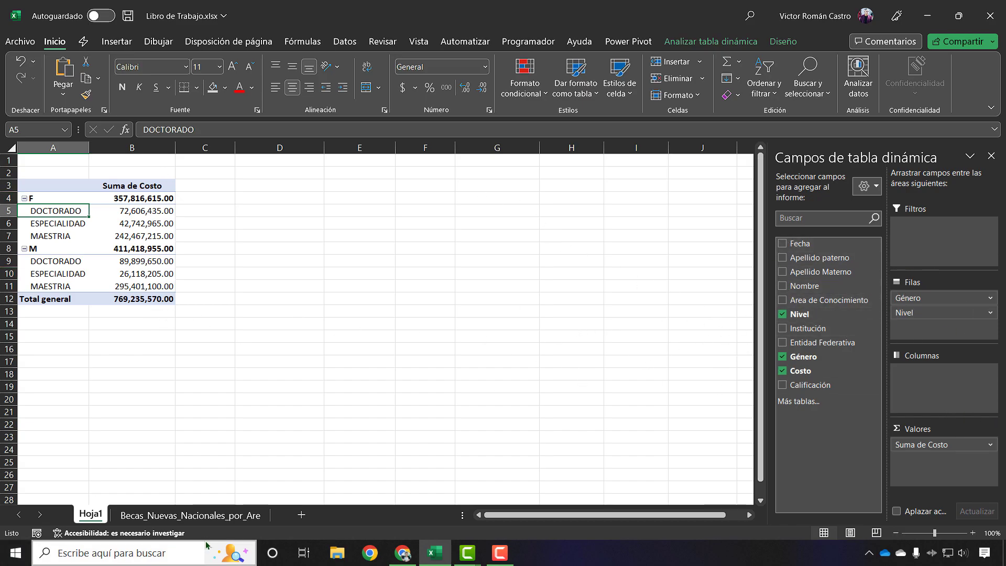
pyautogui.click(190, 516)
pyautogui.moveTo(702, 512); pyautogui.dragTo(1, 524)
pyautogui.click(91, 515)
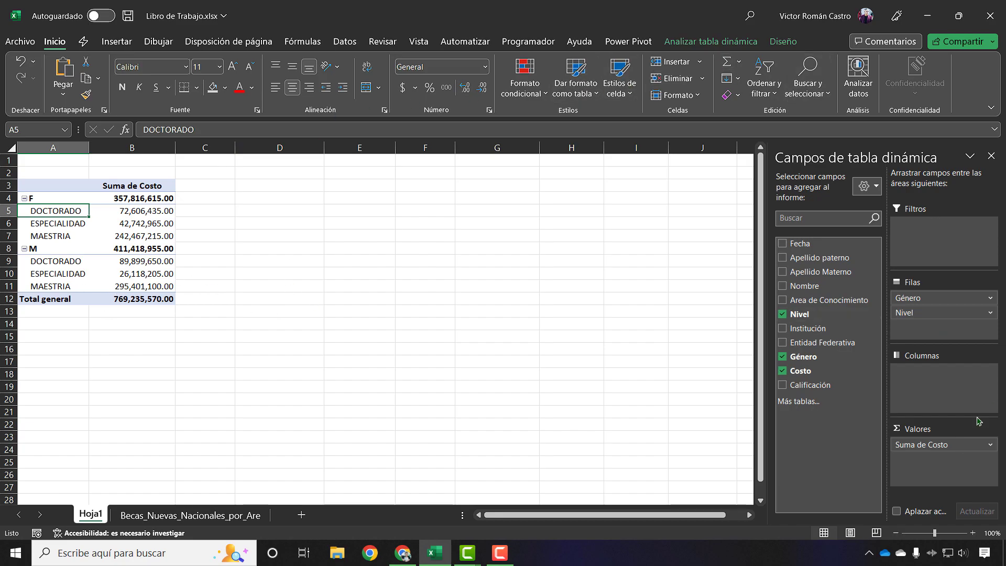
# Step: Move Nivel to the pivot table's columns and nest Entidad Federativa under Género in the rows
pyautogui.moveTo(920, 313); pyautogui.dragTo(975, 394)
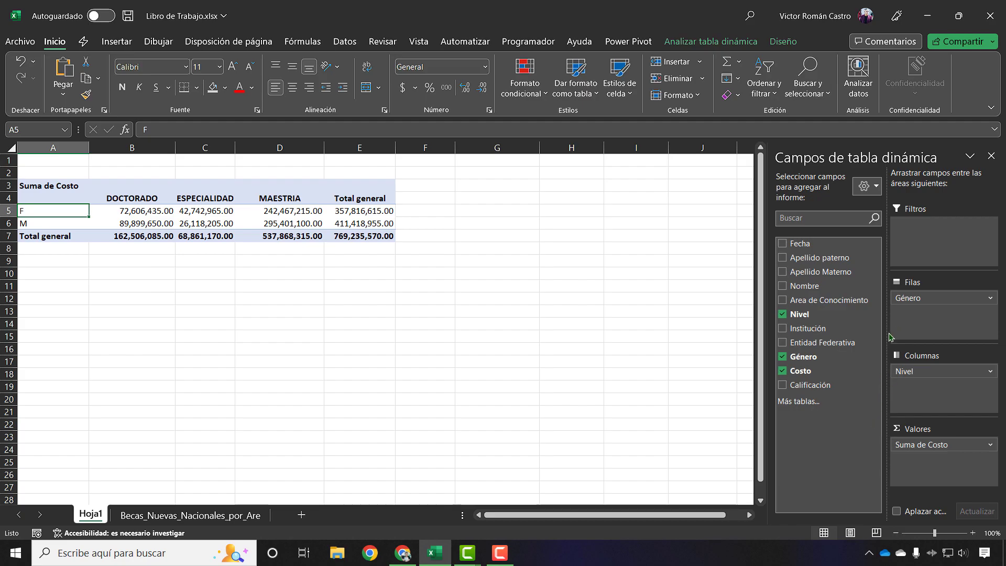
pyautogui.moveTo(828, 351); pyautogui.dragTo(952, 321)
pyautogui.moveTo(951, 321); pyautogui.dragTo(950, 317)
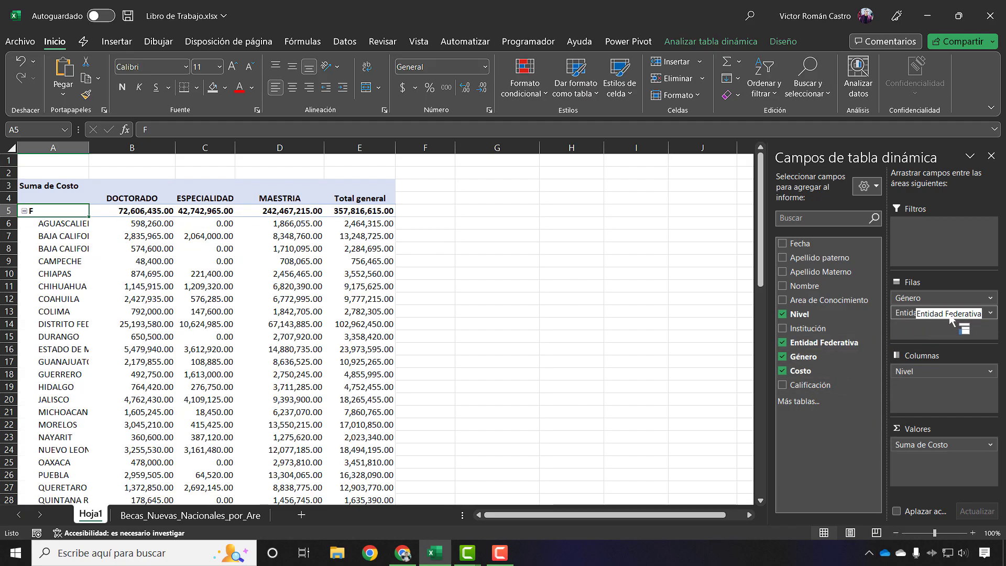
# Step: Fit column A to the state names and widen the ESPECIALIDAD column
pyautogui.click(86, 147)
pyautogui.doubleClick(89, 148)
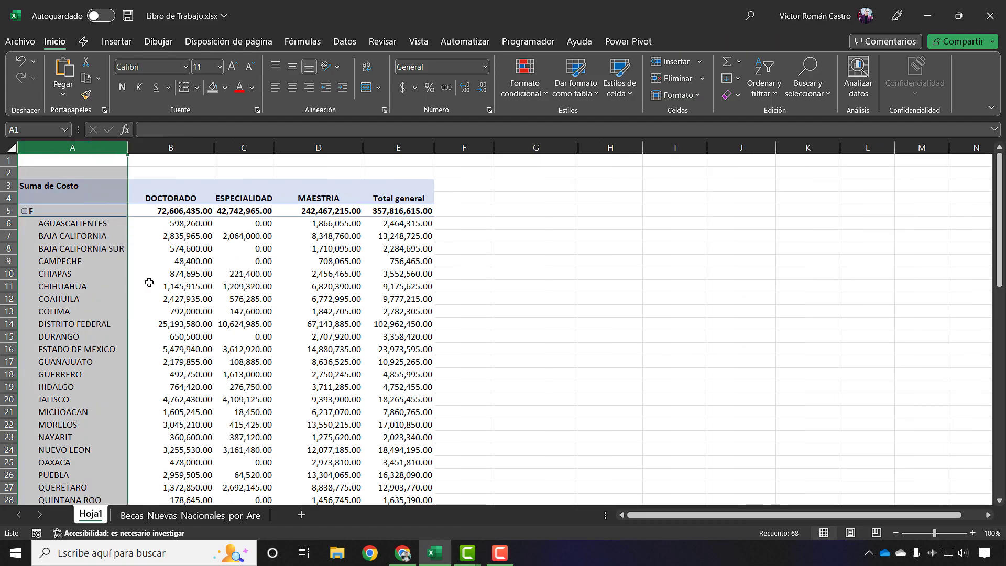
pyautogui.click(94, 214)
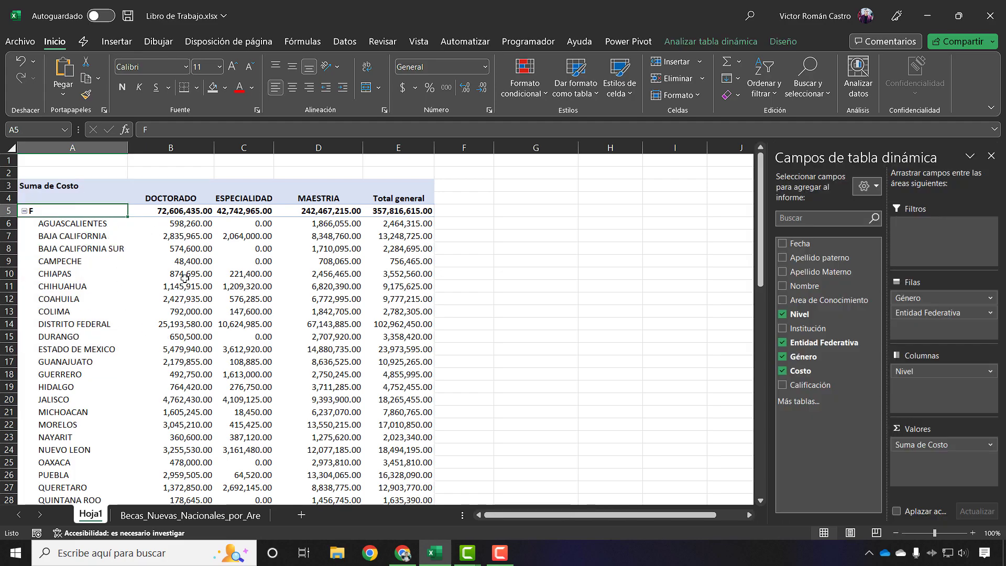
pyautogui.moveTo(184, 279)
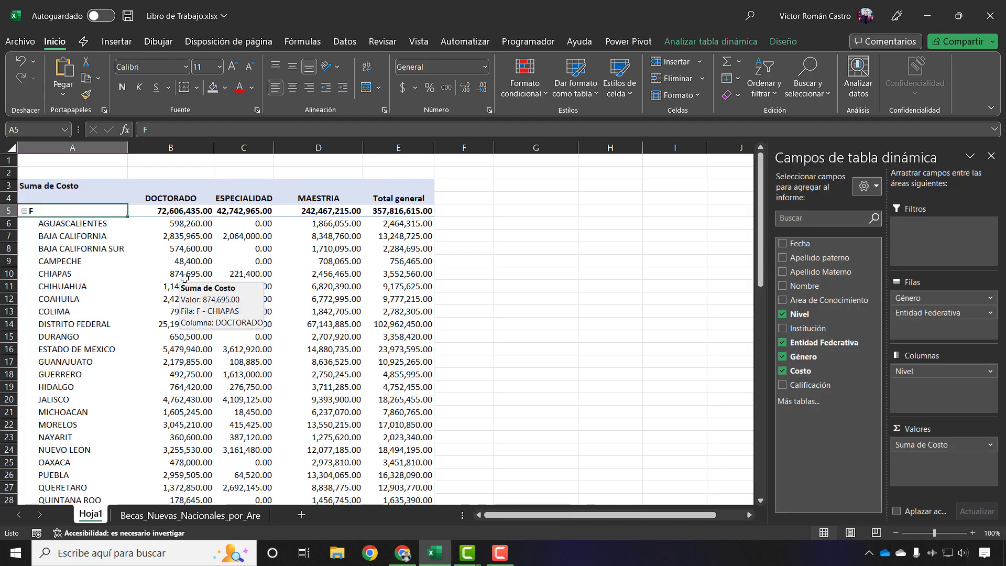
pyautogui.click(178, 198)
pyautogui.moveTo(274, 148); pyautogui.dragTo(312, 148)
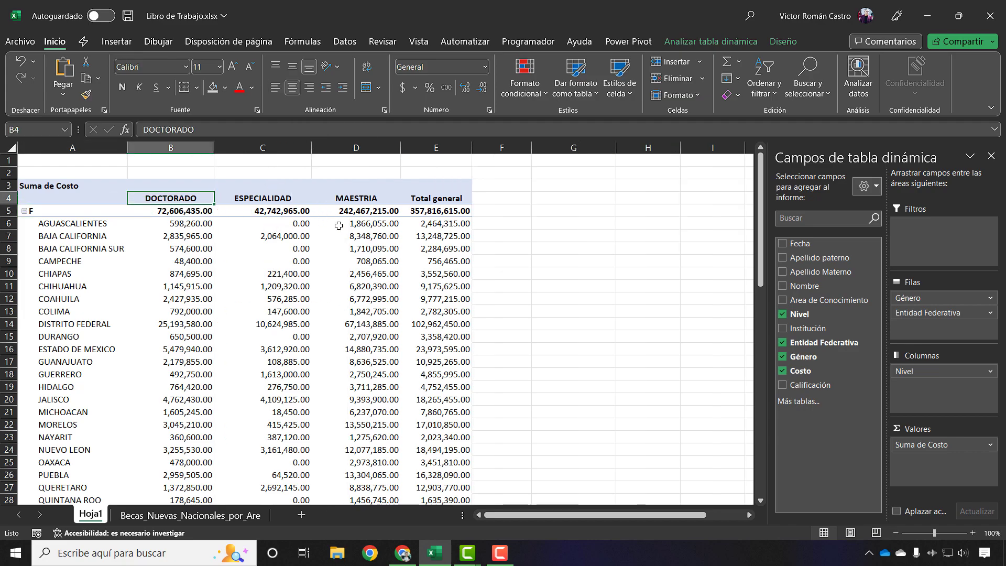
# Step: Examine the F group's cost sums per Nivel and the state rows nested beneath it
pyautogui.moveTo(161, 211); pyautogui.dragTo(358, 212)
pyautogui.click(168, 225)
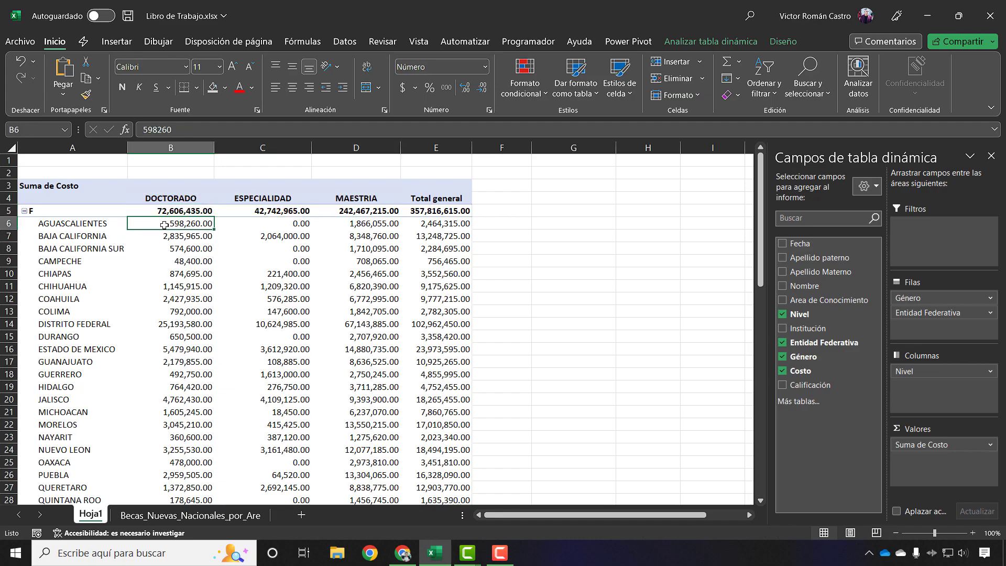
pyautogui.scroll(-3, 184, 262)
pyautogui.scroll(-3, 184, 262)
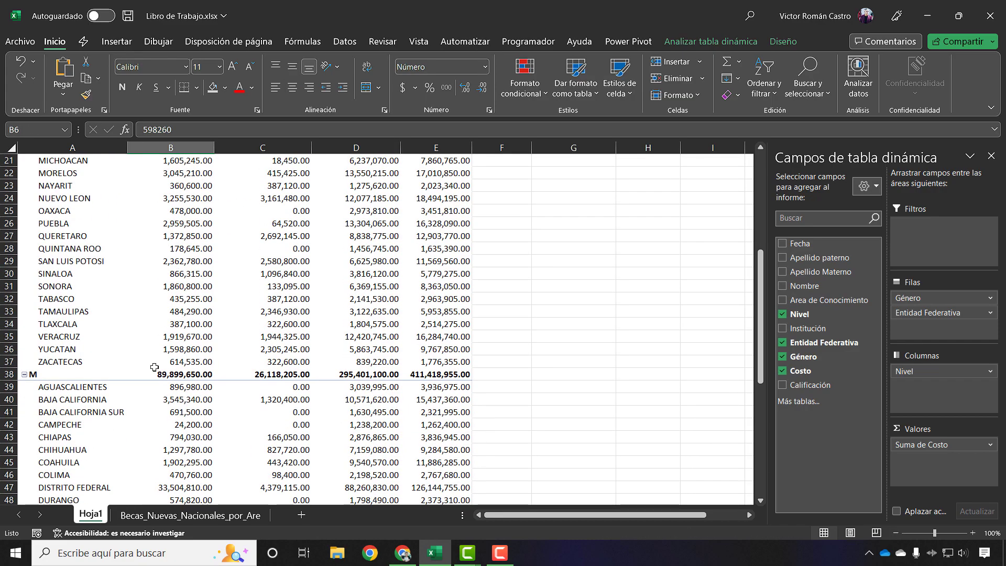
pyautogui.scroll(5, 165, 362)
pyautogui.scroll(2, 160, 341)
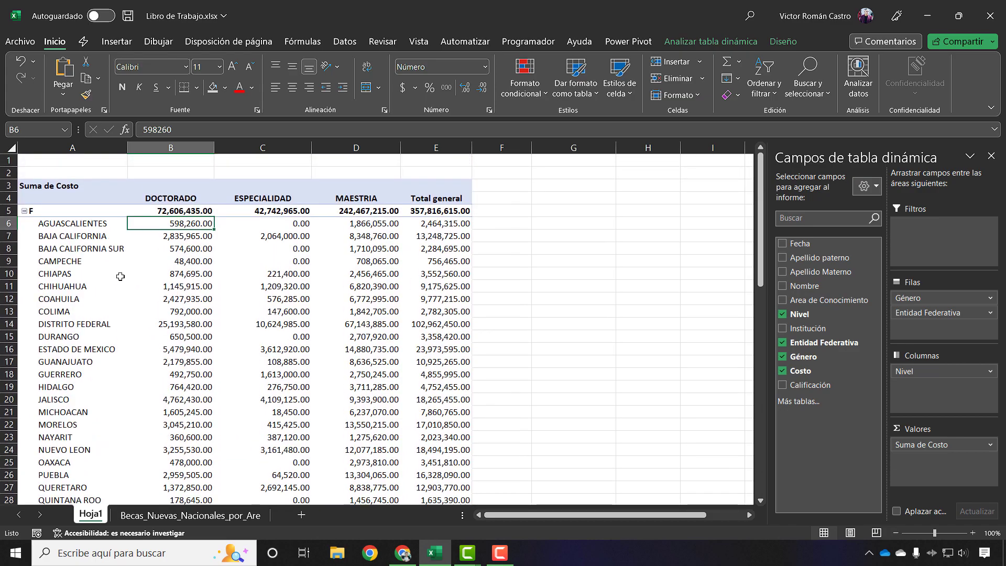
pyautogui.scroll(-3, 127, 255)
pyautogui.scroll(-7, 127, 255)
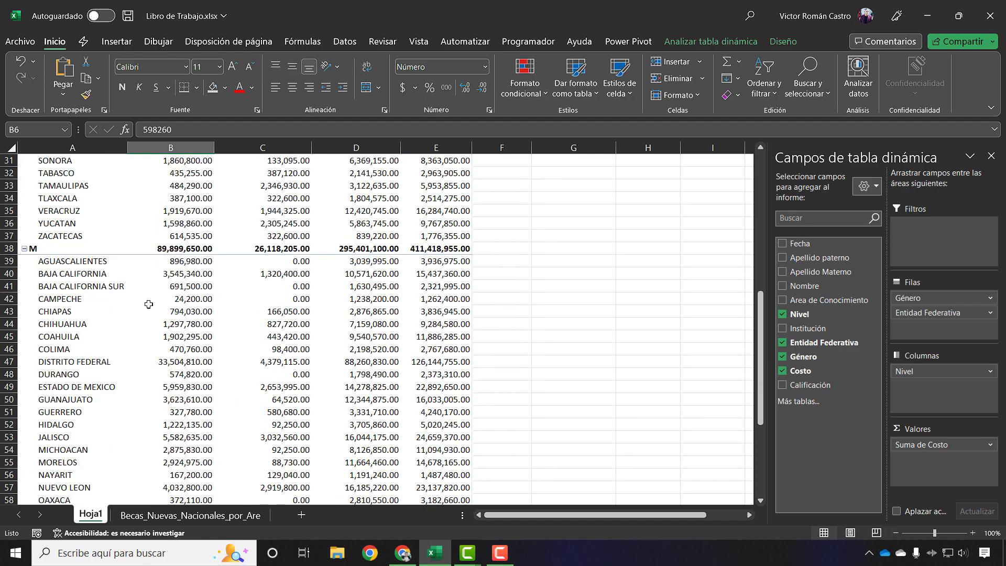
# Step: Examine the M group's cost sums for DOCTORADO, ESPECIALIDAD and MAESTRIA and compare its state rows with the F group
pyautogui.click(52, 248)
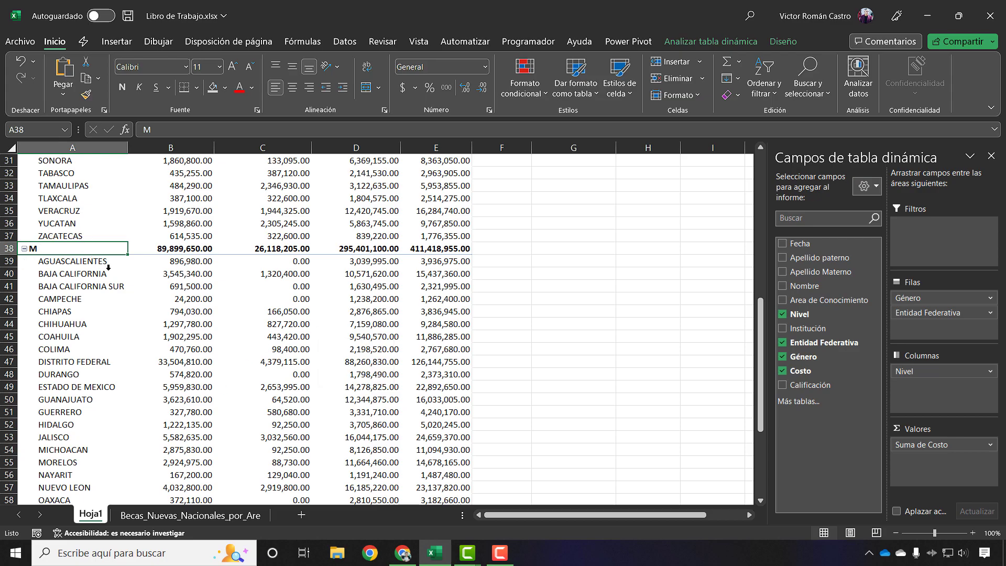
pyautogui.moveTo(171, 250); pyautogui.dragTo(376, 251)
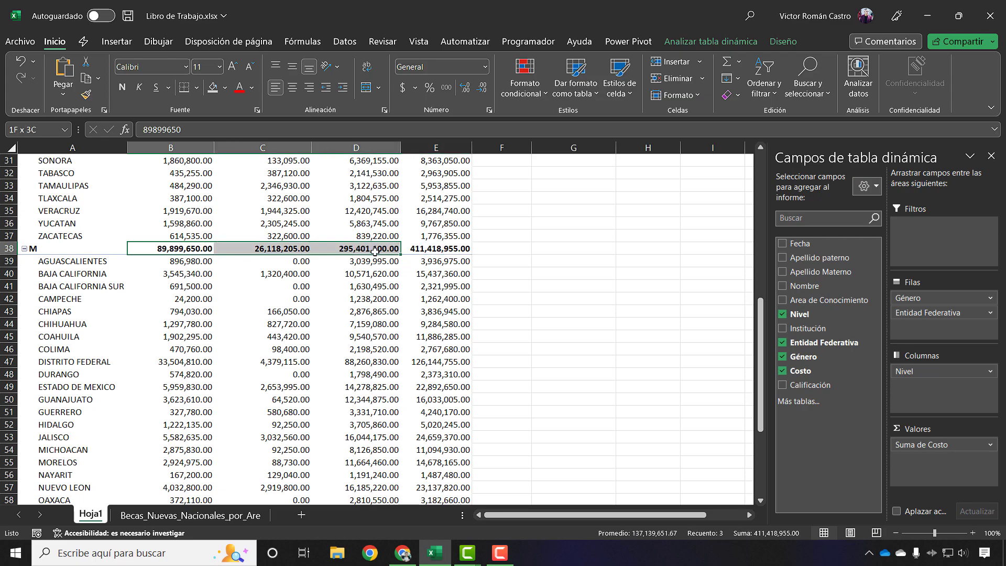
pyautogui.scroll(-1, 139, 310)
pyautogui.scroll(-5, 139, 309)
pyautogui.scroll(10, 134, 362)
pyautogui.scroll(-3, 129, 407)
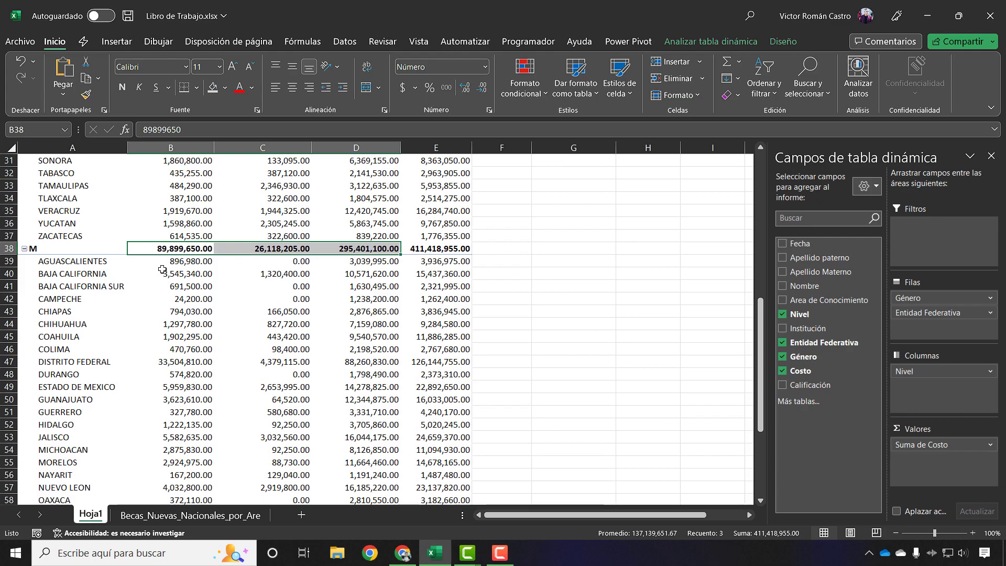
pyautogui.scroll(7, 192, 398)
pyautogui.scroll(-7, 202, 412)
pyautogui.scroll(10, 261, 358)
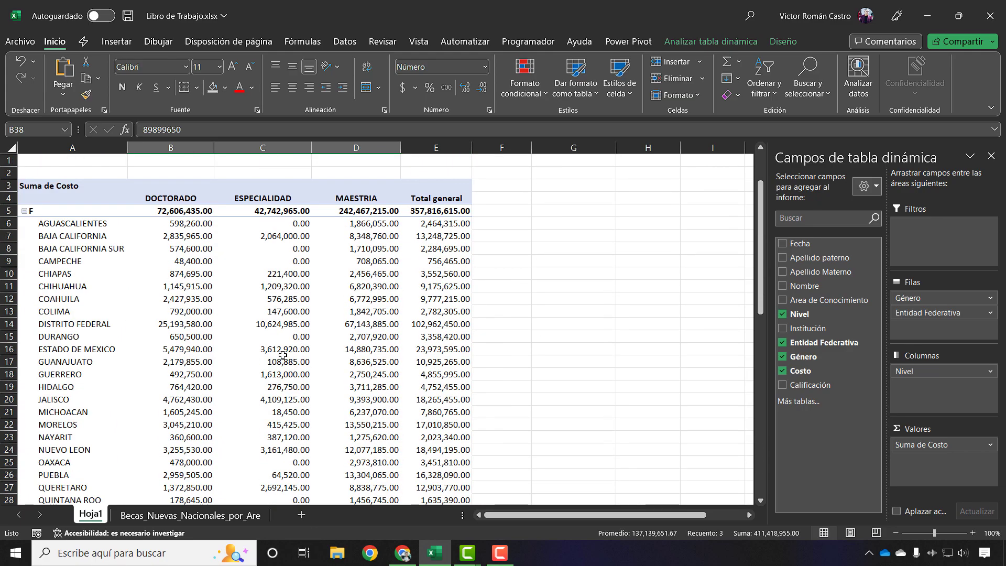
# Step: Review the whole pivot table by gender, state and level, from the MAESTRIA sums to the Total general row
pyautogui.click(357, 261)
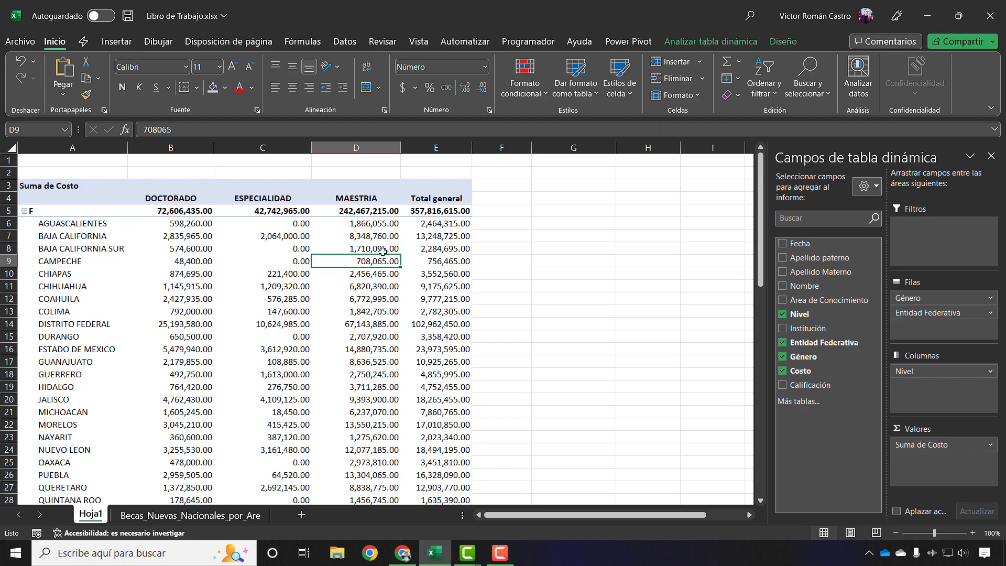
pyautogui.moveTo(383, 247)
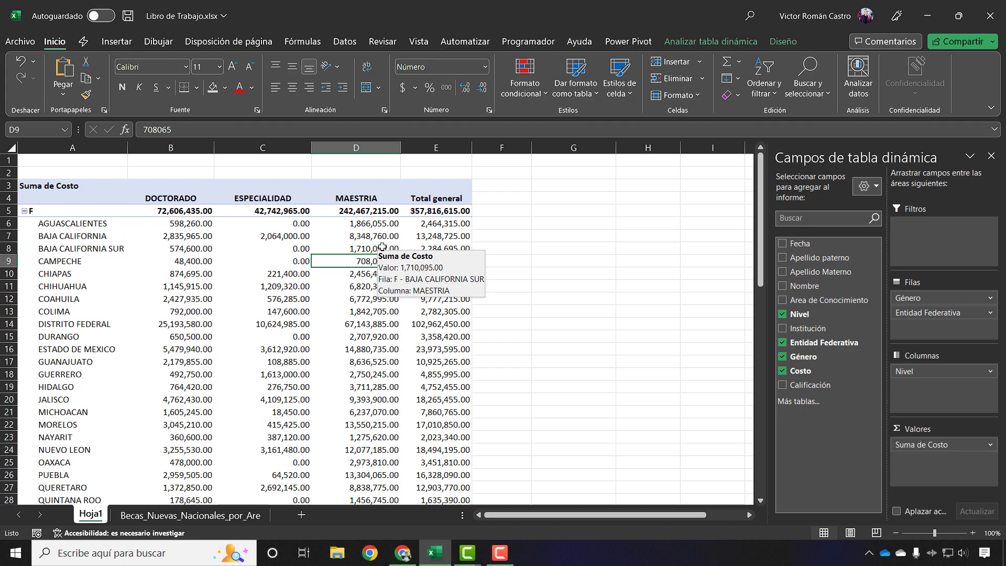
pyautogui.scroll(-7, 390, 315)
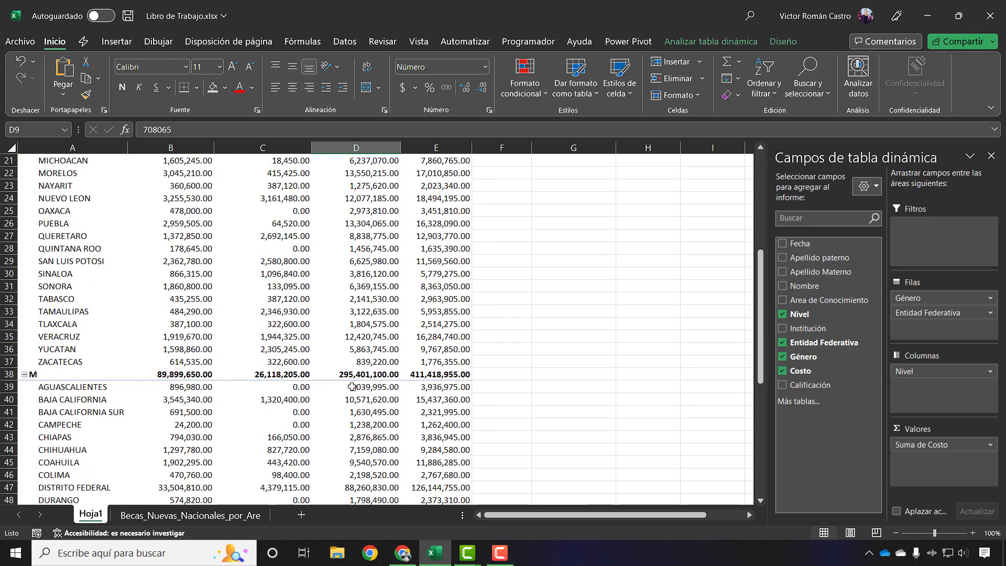
pyautogui.scroll(-13, 396, 376)
pyautogui.scroll(20, 396, 376)
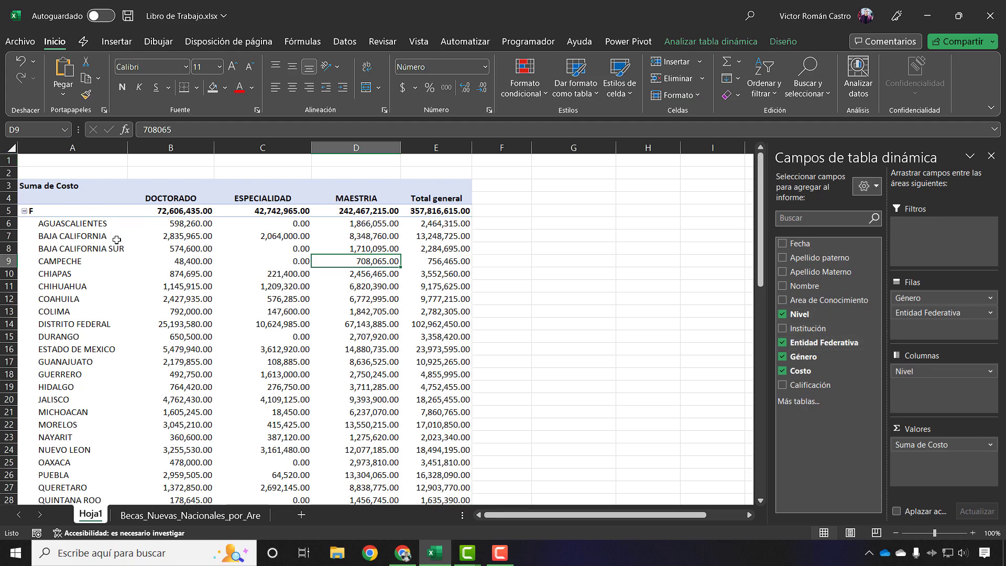
pyautogui.scroll(-13, 118, 246)
pyautogui.scroll(-10, 118, 278)
pyautogui.scroll(20, 115, 252)
pyautogui.scroll(-20, 272, 236)
pyautogui.scroll(18, 180, 353)
pyautogui.scroll(11, 253, 349)
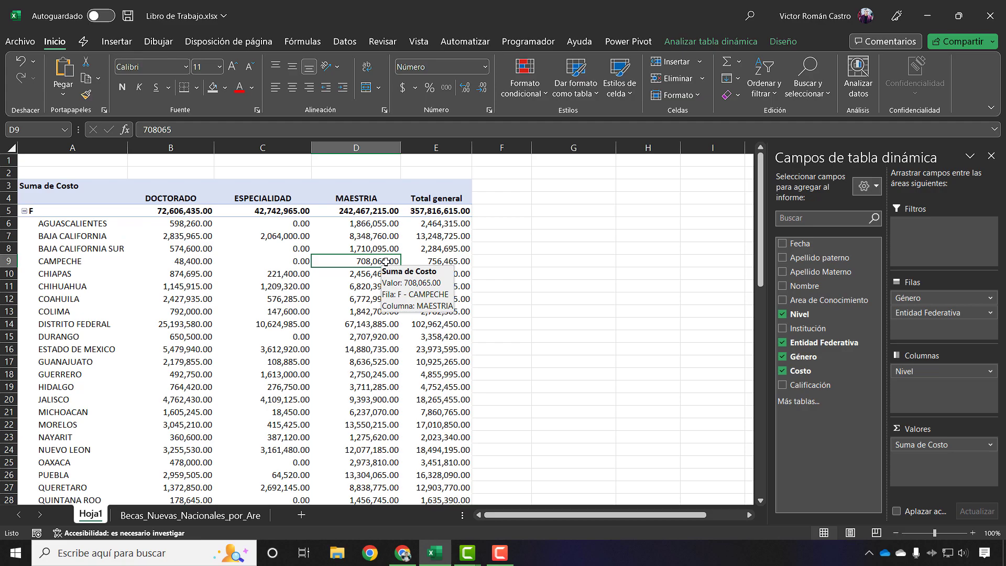
pyautogui.scroll(-20, 446, 272)
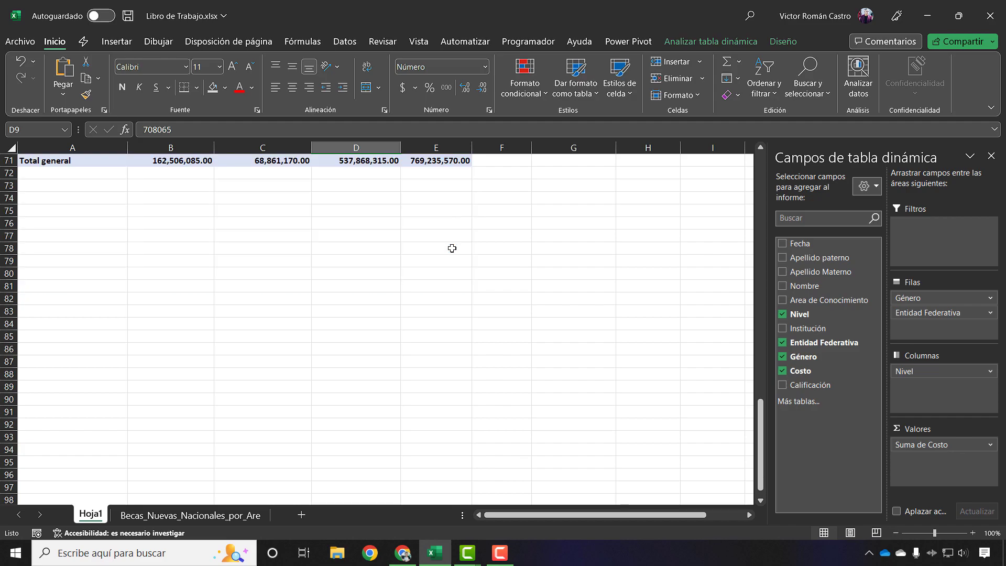
pyautogui.scroll(20, 444, 295)
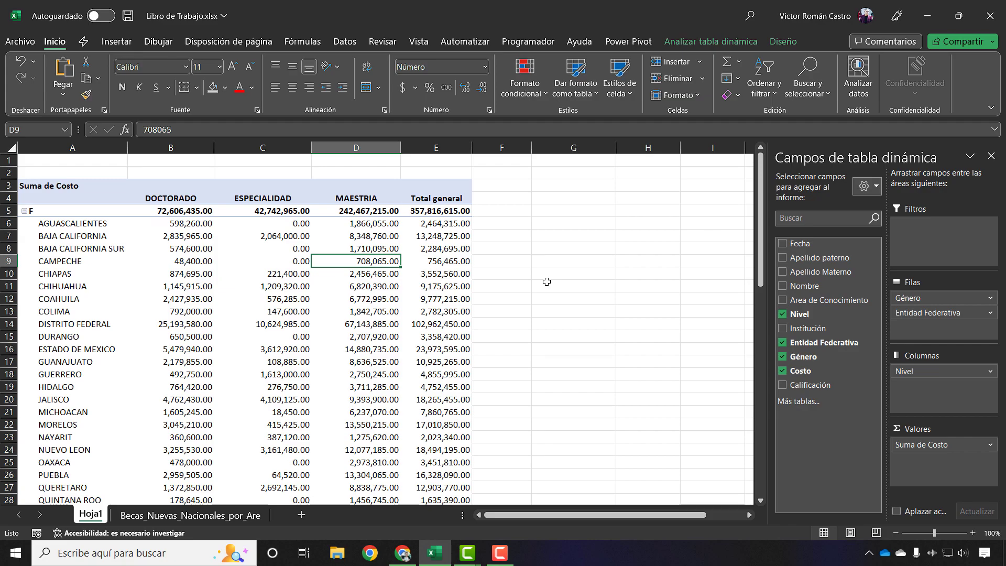
# Step: Add Institución as a report filter of the pivot table and select its filter cell
pyautogui.moveTo(803, 330); pyautogui.dragTo(921, 247)
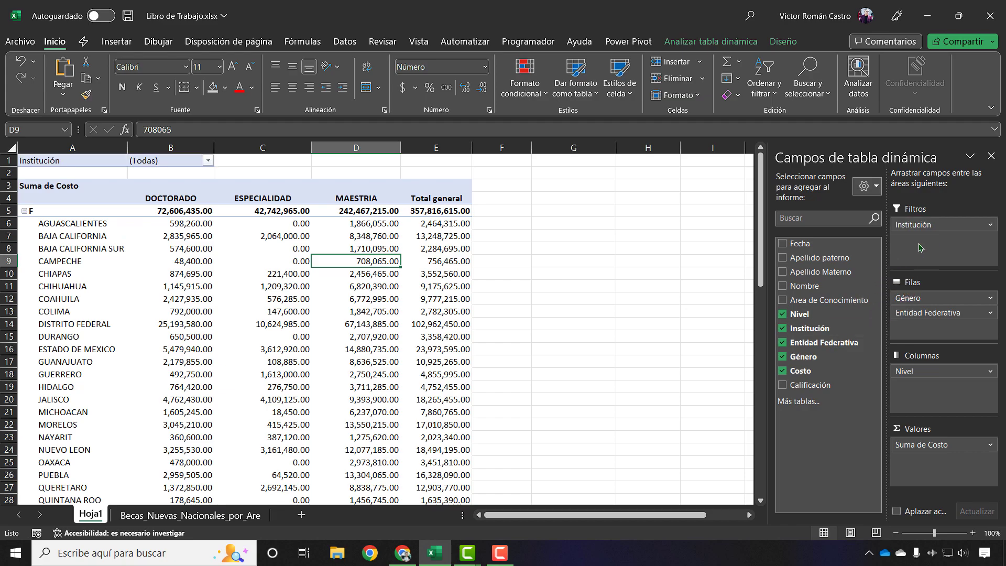
pyautogui.click(109, 160)
pyautogui.click(152, 163)
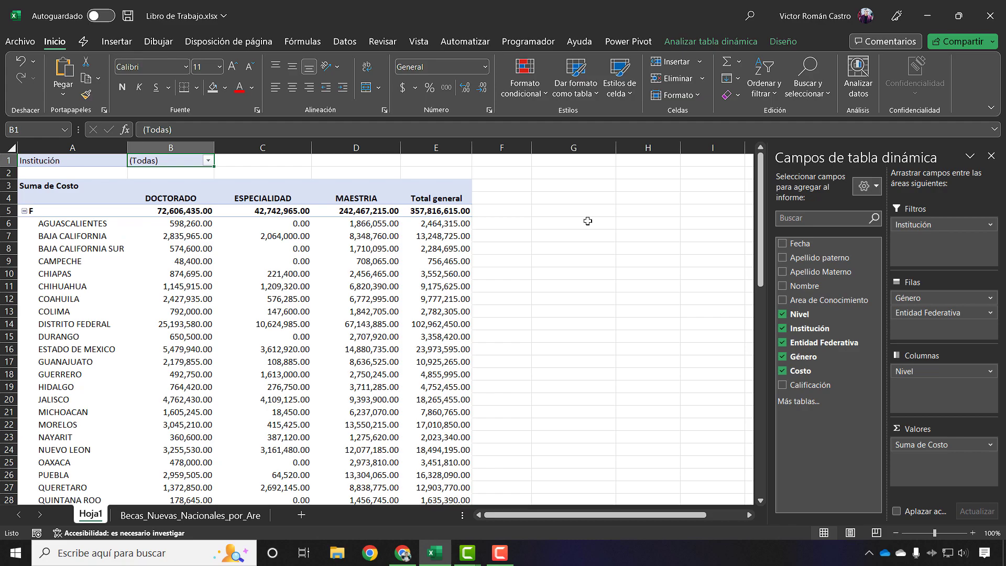
# Step: Open the Institución filter and look through its list of institutions
pyautogui.click(208, 160)
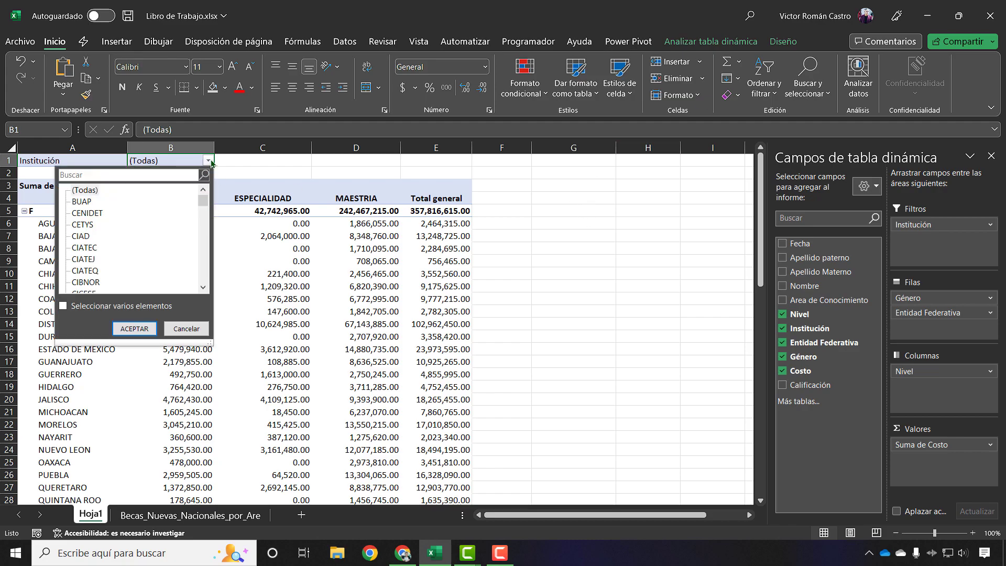
pyautogui.moveTo(206, 202)
pyautogui.mouseDown()
pyautogui.moveTo(205, 275)
pyautogui.moveTo(210, 199)
pyautogui.mouseUp()
pyautogui.moveTo(204, 201)
pyautogui.mouseDown()
pyautogui.moveTo(187, 279)
pyautogui.moveTo(181, 181)
pyautogui.moveTo(182, 294)
pyautogui.moveTo(202, 188)
pyautogui.mouseUp()
pyautogui.scroll(-3, 113, 224)
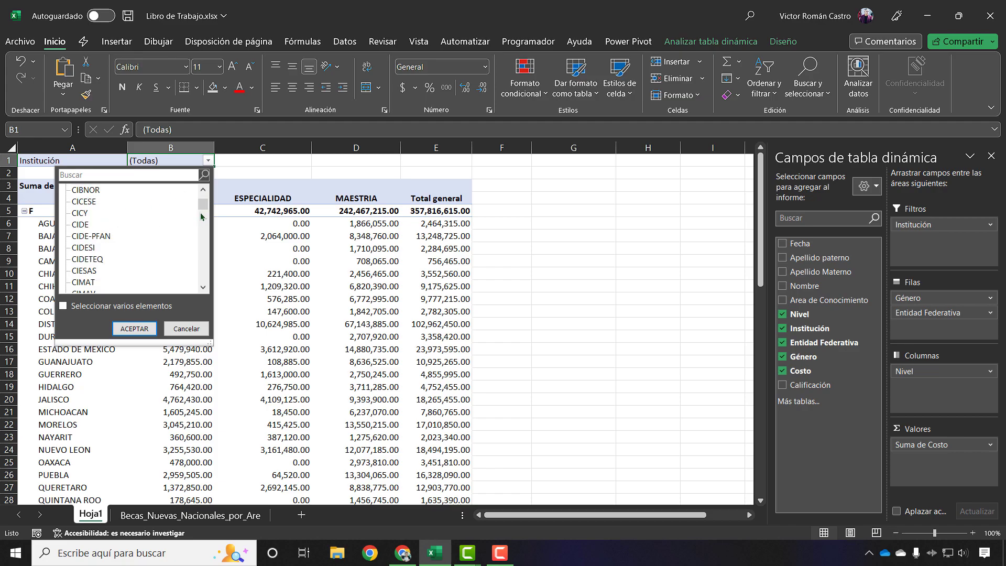
pyautogui.moveTo(204, 209); pyautogui.dragTo(204, 192)
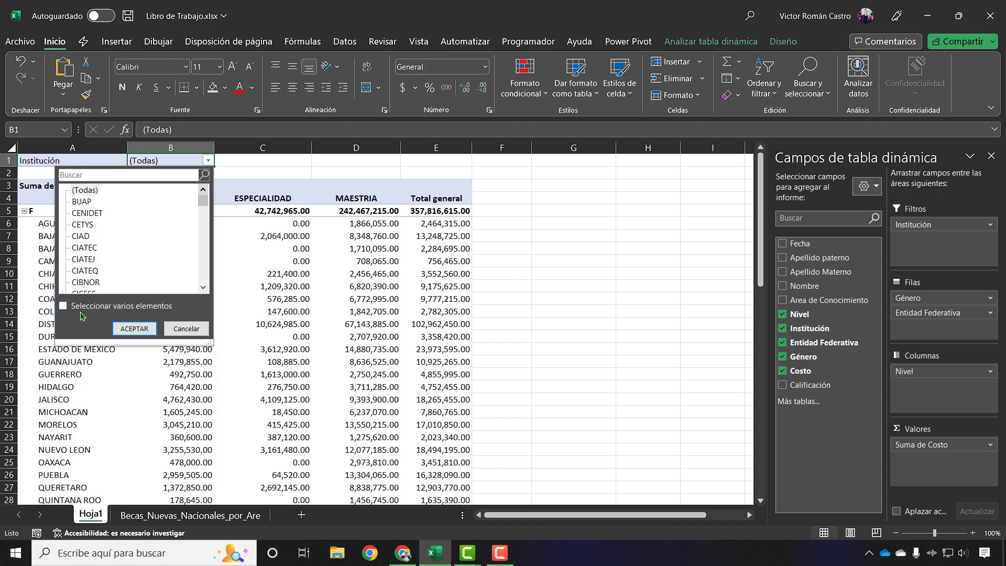
# Step: Try multiple selection in the Institución filter, clear all institutions, and return to single selection
pyautogui.click(64, 307)
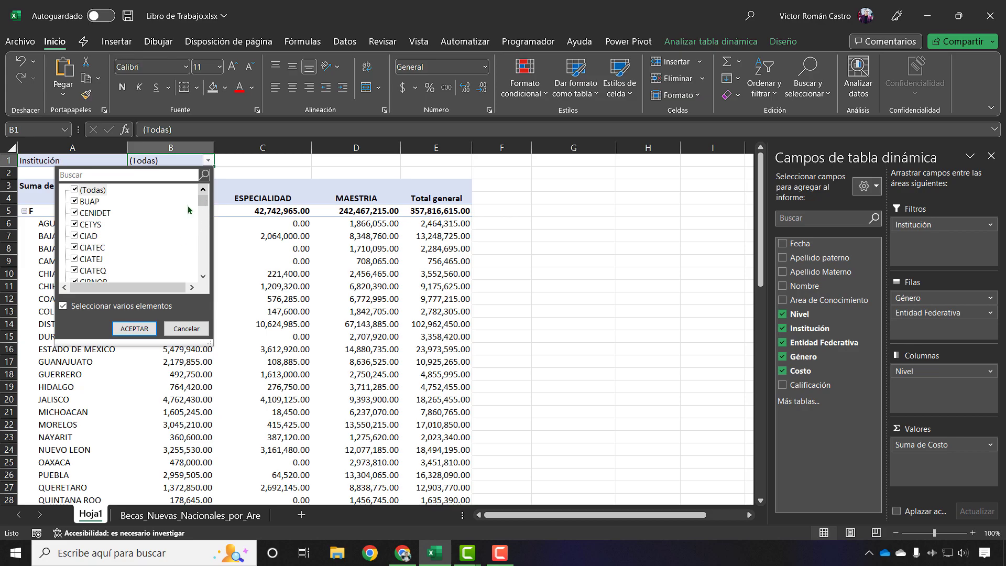
pyautogui.click(92, 191)
pyautogui.click(90, 203)
pyautogui.click(74, 191)
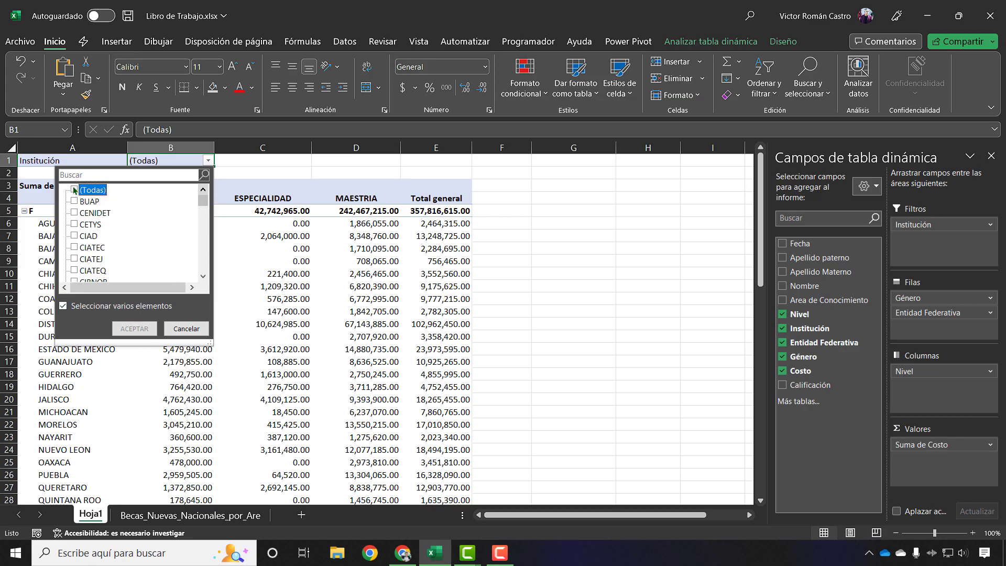
pyautogui.scroll(-5, 114, 264)
pyautogui.scroll(5, 115, 262)
pyautogui.click(117, 306)
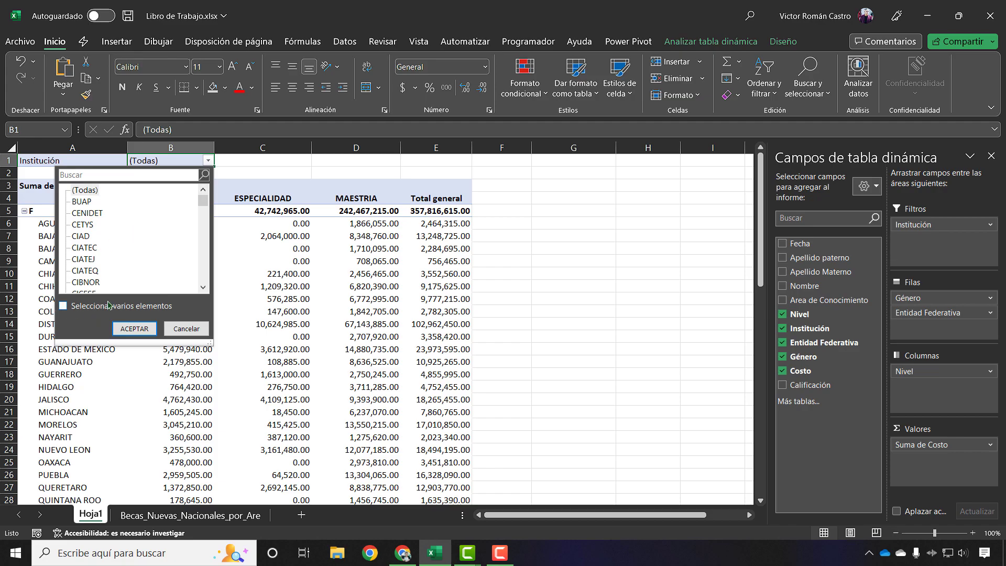
# Step: Filter the pivot table's Institución report filter to UNAM
pyautogui.moveTo(203, 203); pyautogui.dragTo(202, 283)
pyautogui.scroll(10, 157, 278)
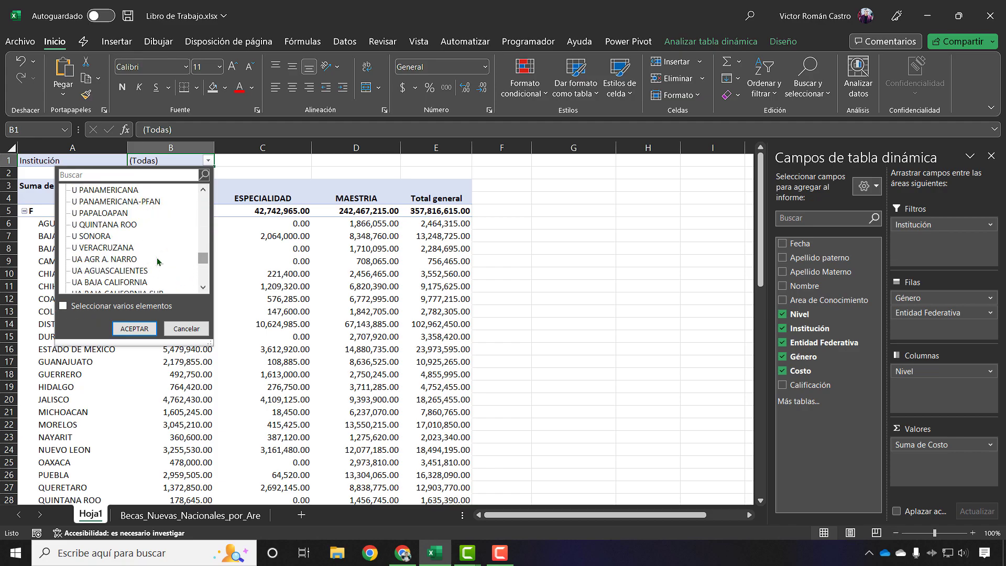
pyautogui.scroll(-10, 158, 260)
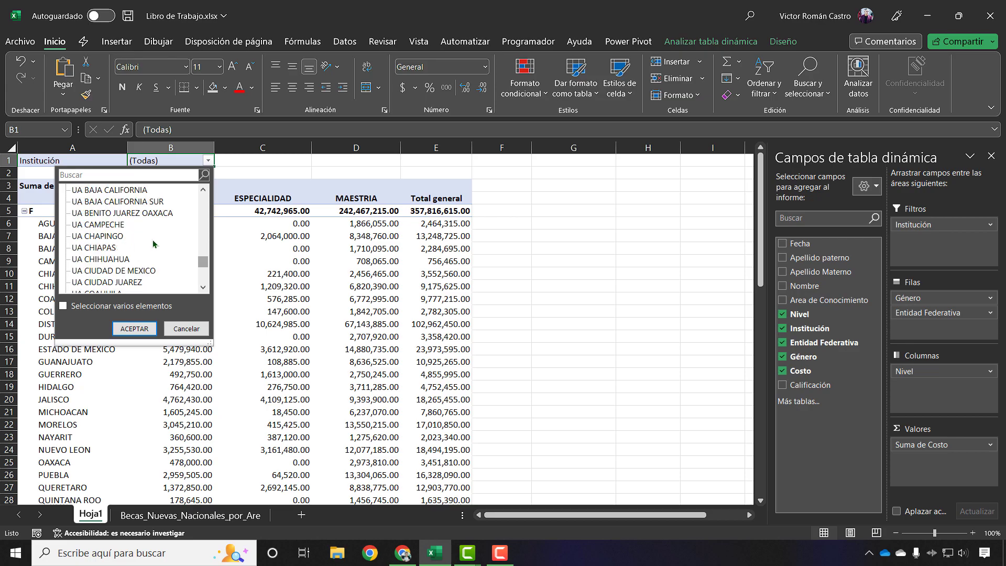
pyautogui.scroll(-3, 154, 244)
pyautogui.scroll(3, 139, 270)
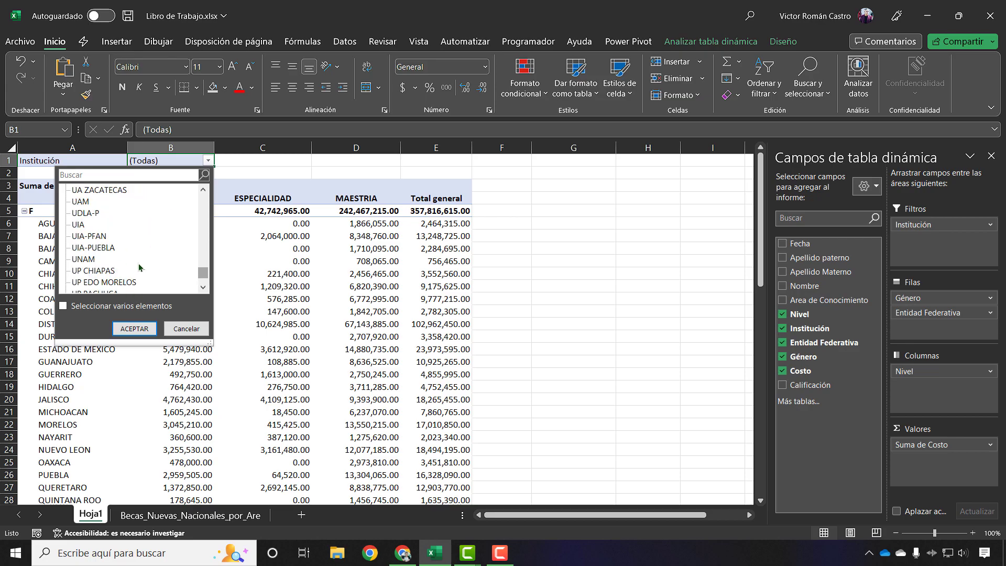
pyautogui.moveTo(203, 271); pyautogui.dragTo(207, 278)
pyautogui.scroll(3, 201, 268)
pyautogui.click(88, 259)
pyautogui.click(132, 331)
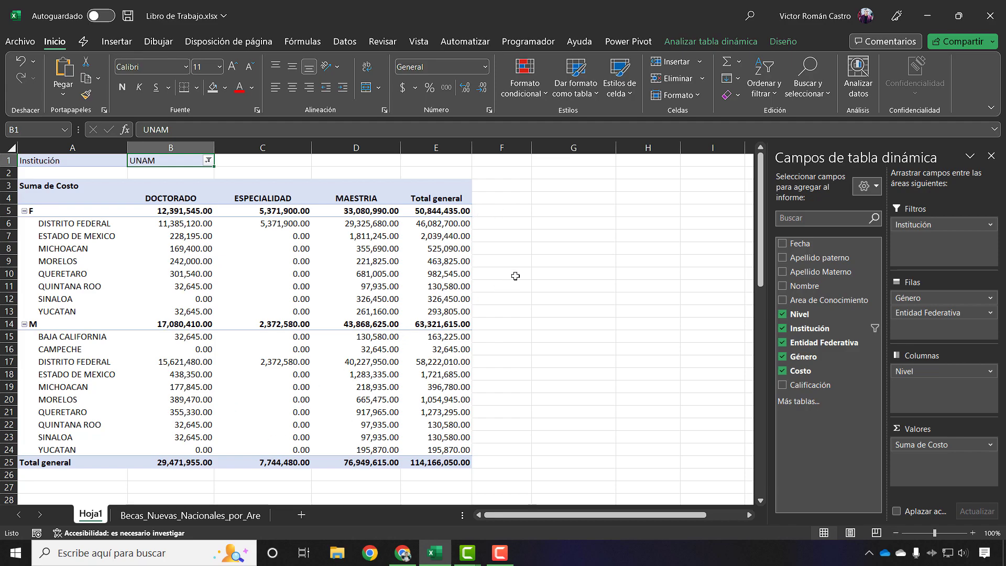
# Step: Review the UNAM sums, comparing the states listed under F and M and the Total general for M
pyautogui.moveTo(70, 224); pyautogui.dragTo(93, 314)
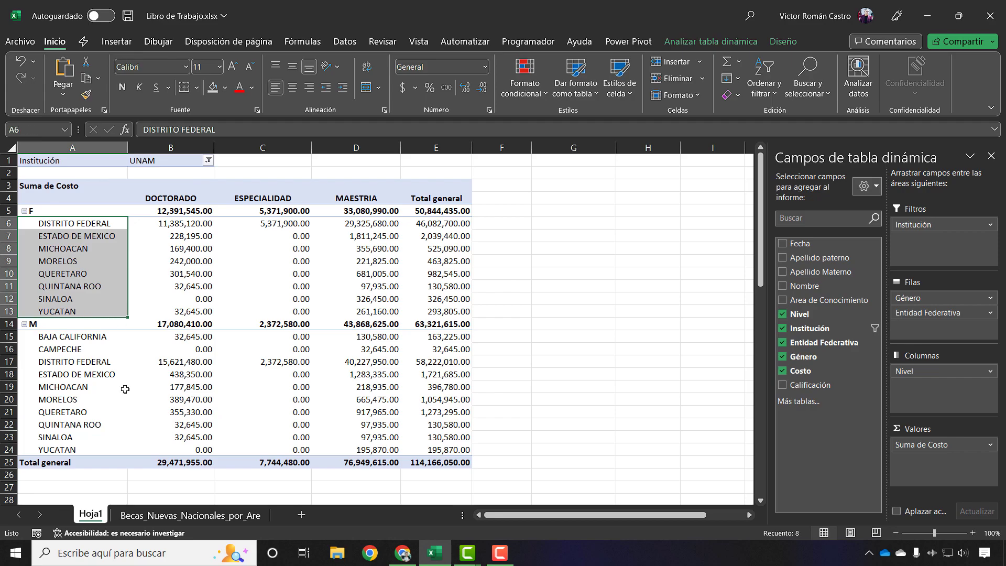
pyautogui.click(460, 320)
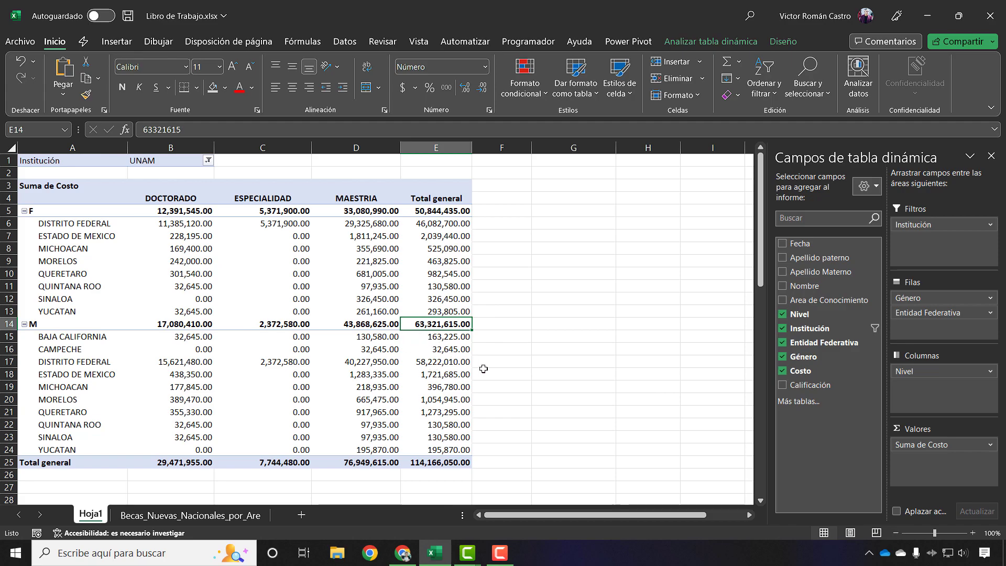
pyautogui.moveTo(59, 343); pyautogui.dragTo(68, 438)
pyautogui.moveTo(81, 398); pyautogui.dragTo(79, 338)
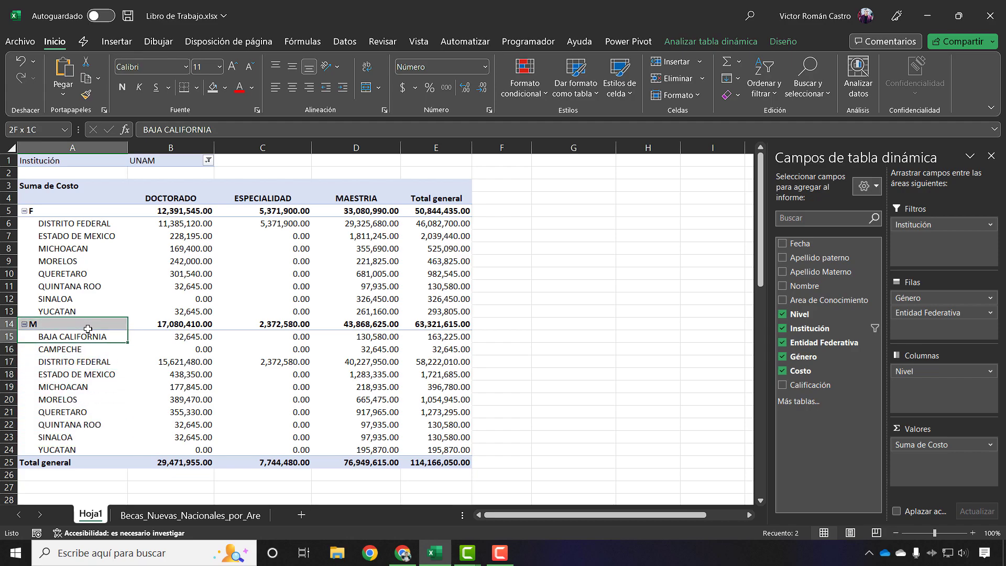
pyautogui.click(228, 341)
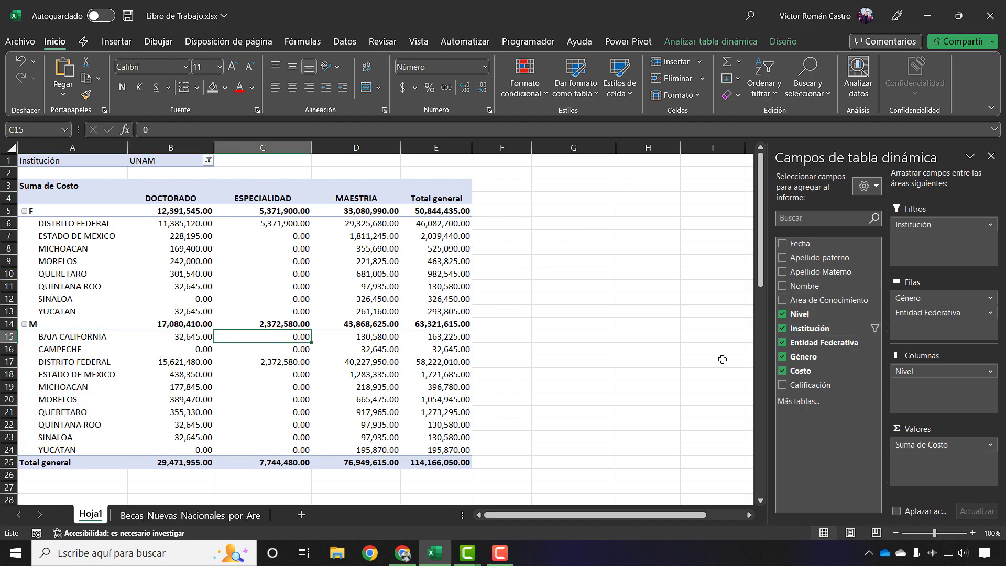
# Step: Change the Institución report filter to IPN
pyautogui.click(208, 160)
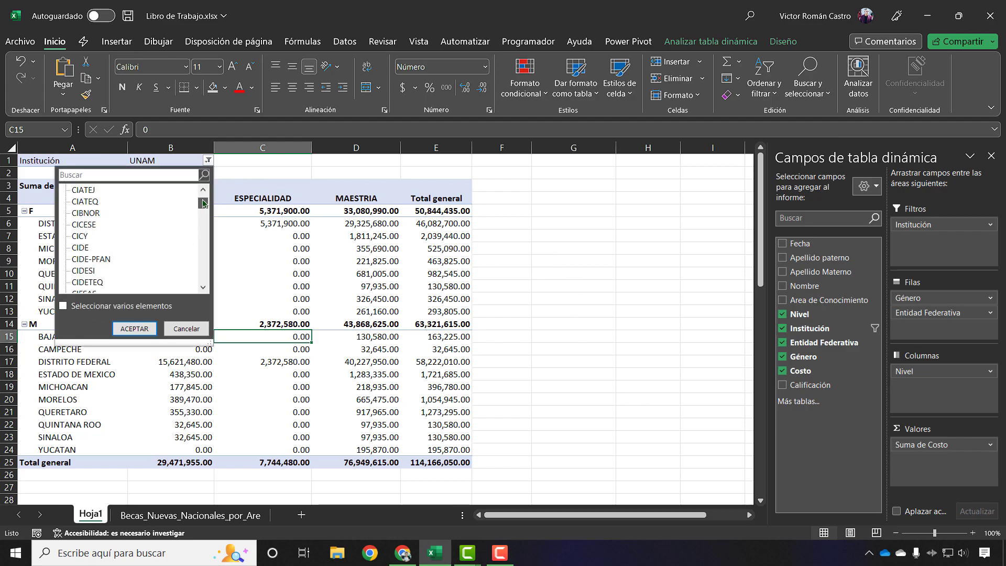
pyautogui.moveTo(203, 203); pyautogui.dragTo(203, 220)
pyautogui.click(78, 271)
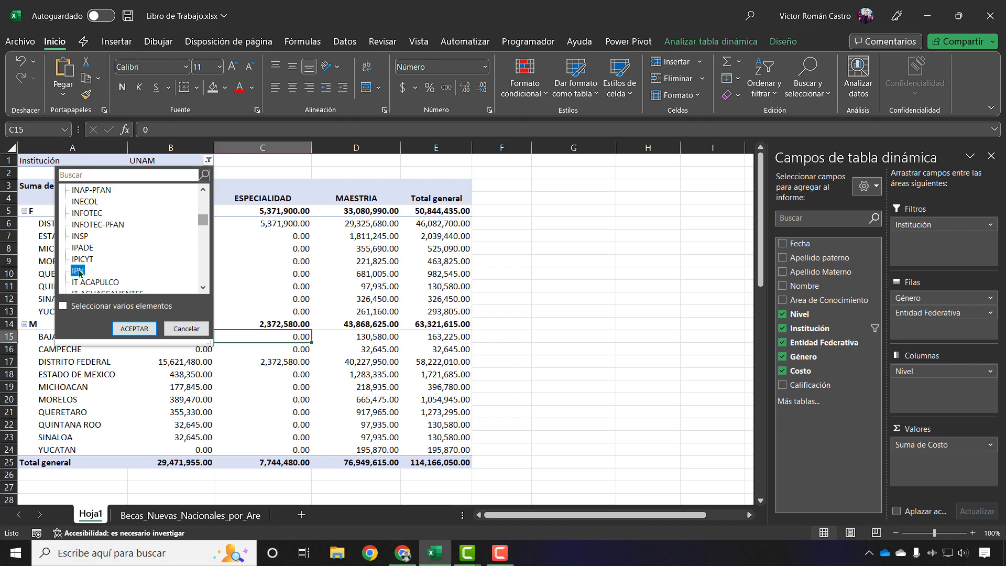
pyautogui.click(128, 329)
# Step: Review the IPN sums by state and examine the Total general for genders F and M
pyautogui.scroll(-3, 250, 335)
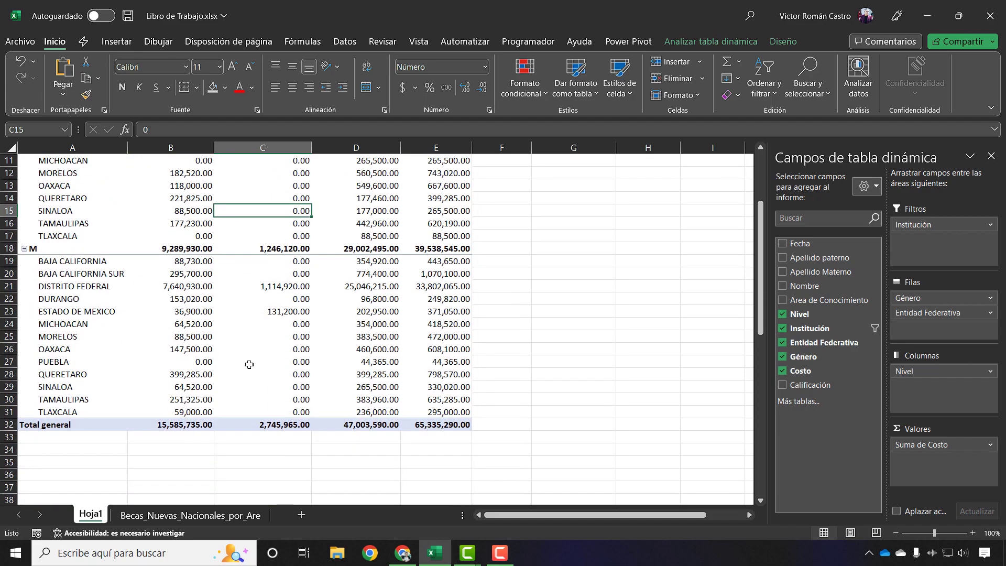
pyautogui.scroll(3, 255, 361)
pyautogui.click(429, 212)
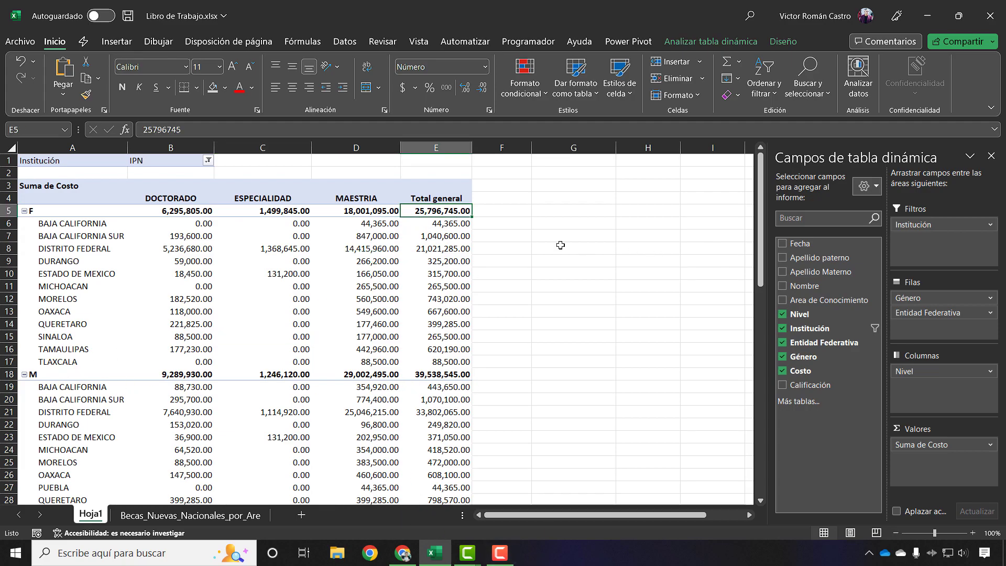
pyautogui.click(452, 372)
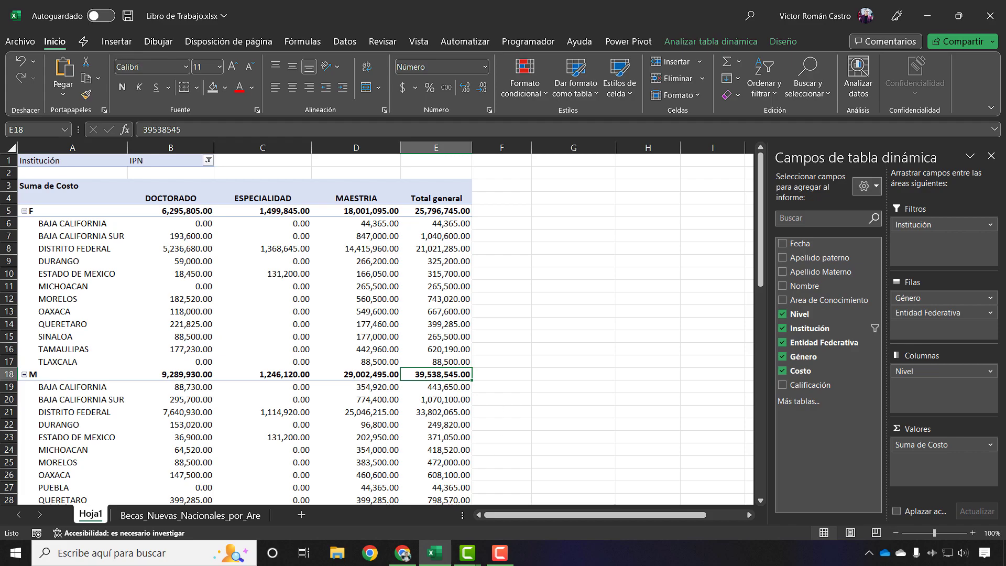
pyautogui.scroll(-3, 323, 406)
pyautogui.scroll(3, 385, 454)
# Step: Reset the Institución report filter to (Todas)
pyautogui.click(208, 161)
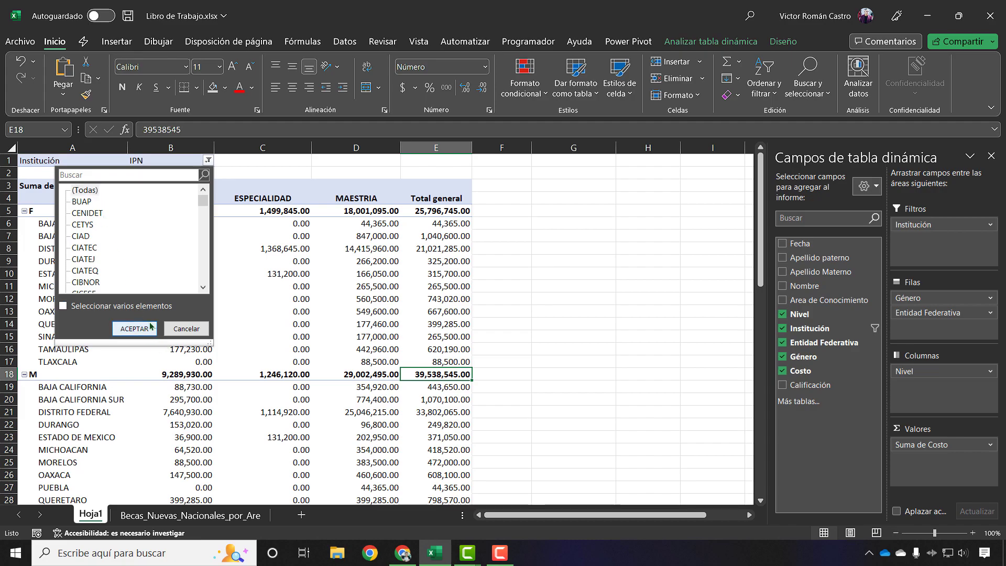
pyautogui.click(135, 329)
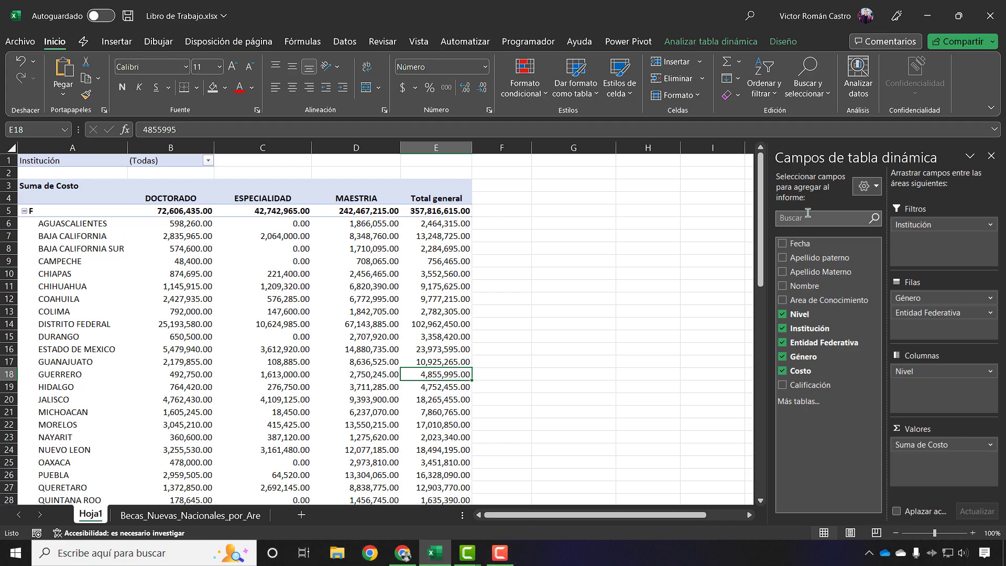
# Step: Check the columns in the source data sheet and add Area de Conocimiento as a second report filter below Institución
pyautogui.click(126, 514)
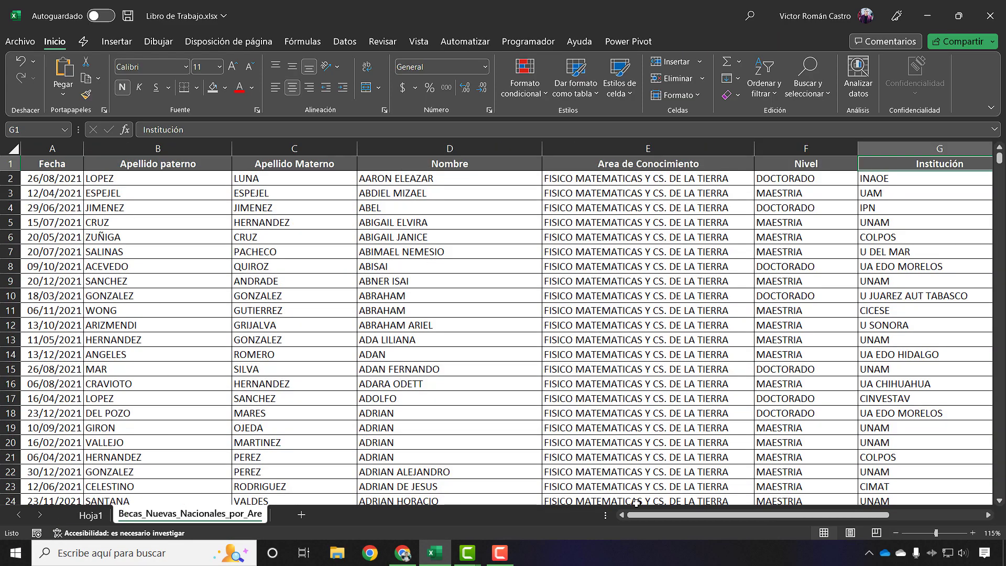
pyautogui.moveTo(640, 518)
pyautogui.mouseDown()
pyautogui.moveTo(656, 518)
pyautogui.moveTo(628, 517)
pyautogui.mouseUp()
pyautogui.click(78, 516)
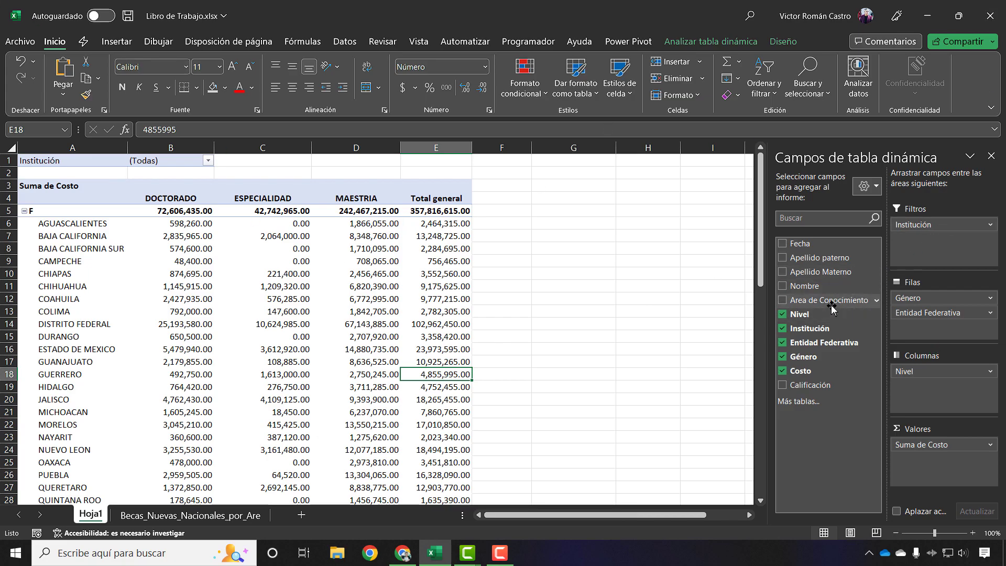
pyautogui.moveTo(832, 309); pyautogui.dragTo(937, 254)
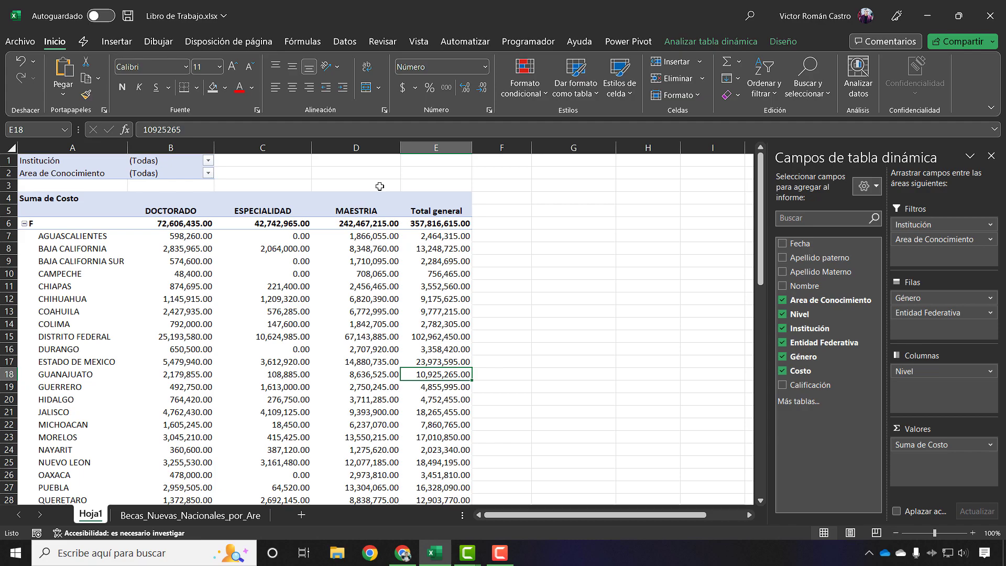
# Step: Set the Institución filter to UNAM again and select the overall Total general cell
pyautogui.click(208, 163)
pyautogui.moveTo(204, 204); pyautogui.dragTo(216, 292)
pyautogui.scroll(5, 146, 263)
pyautogui.scroll(-3, 146, 263)
pyautogui.click(87, 259)
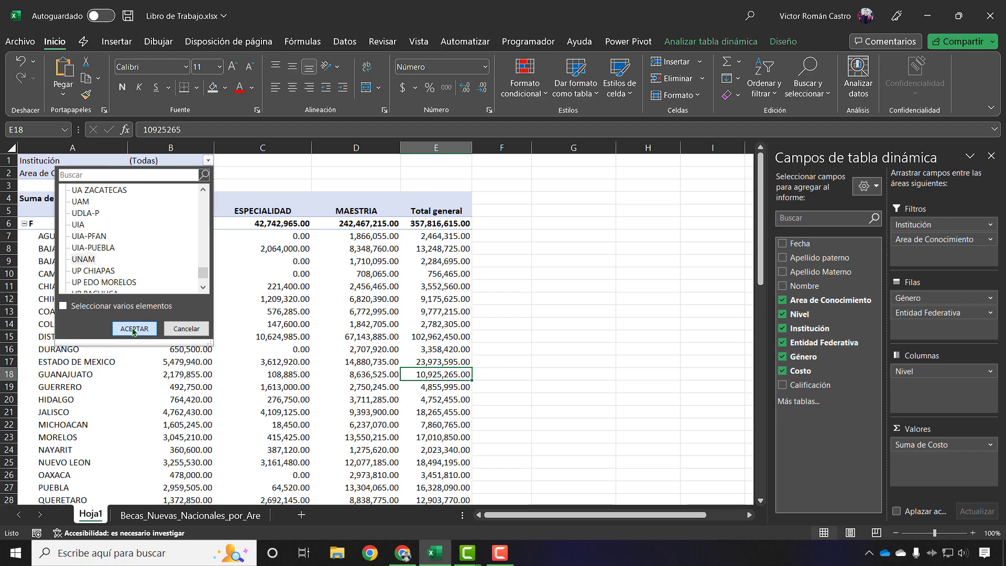
pyautogui.click(134, 329)
pyautogui.click(416, 480)
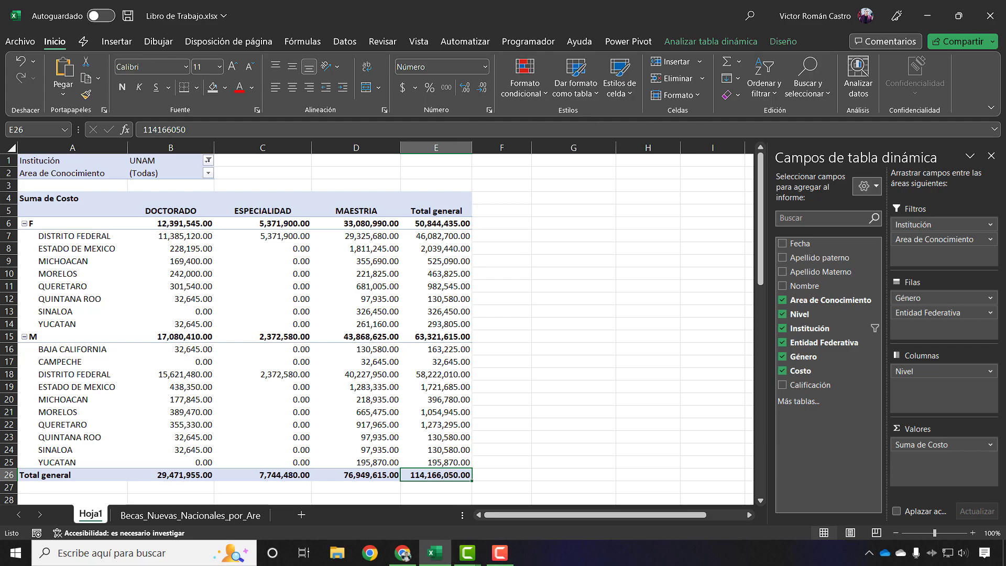
# Step: Widen the Area de Conocimiento filter list, filter it to CIENCIAS SOCIALES, and select the DOCTORADO column heading
pyautogui.click(208, 173)
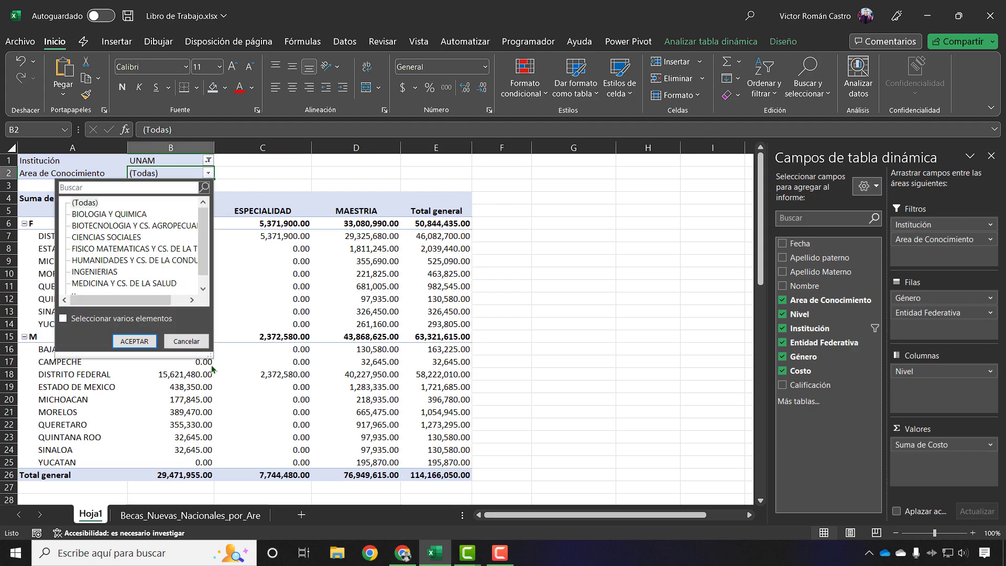
pyautogui.moveTo(210, 360); pyautogui.dragTo(283, 376)
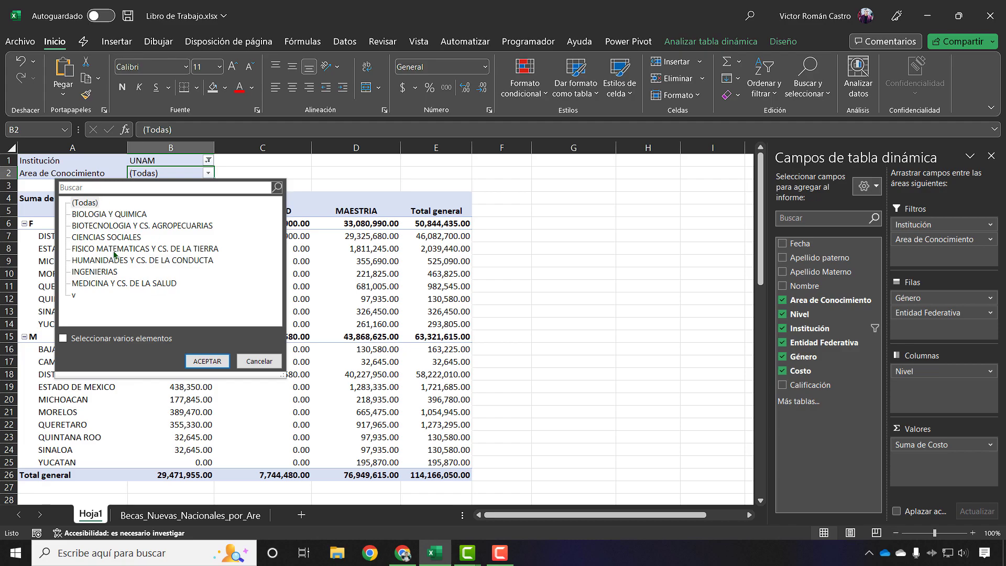
pyautogui.click(130, 239)
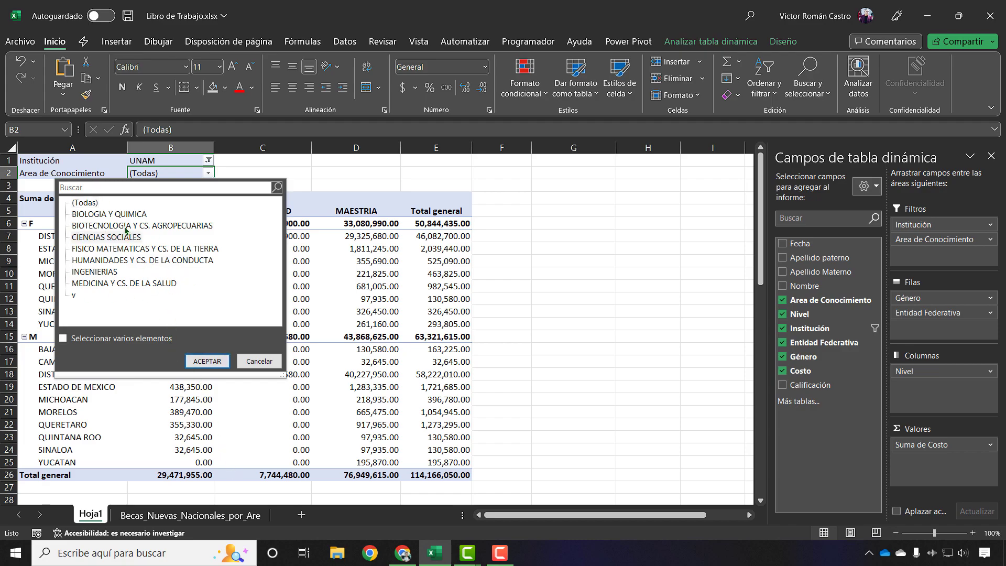
pyautogui.click(203, 358)
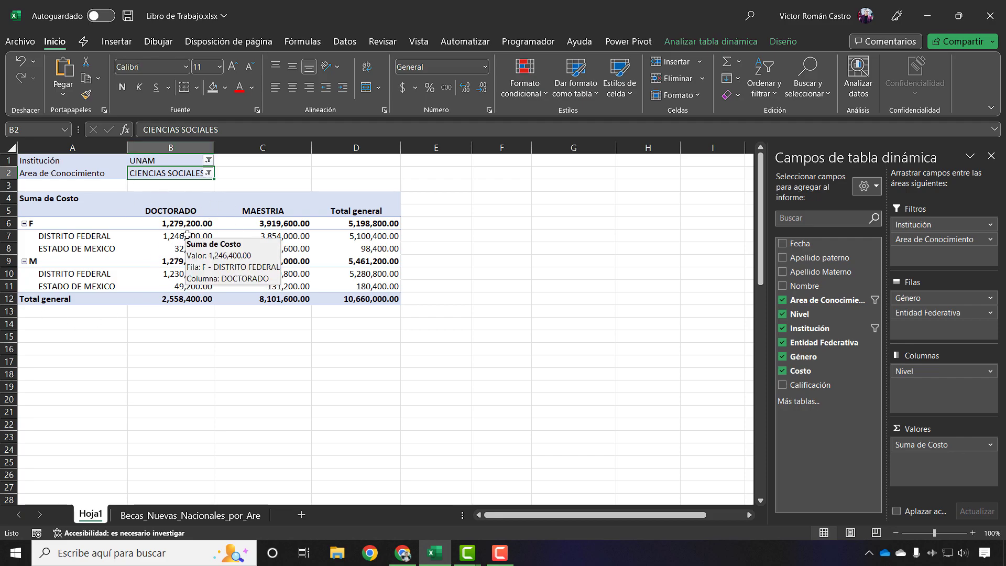
pyautogui.click(176, 212)
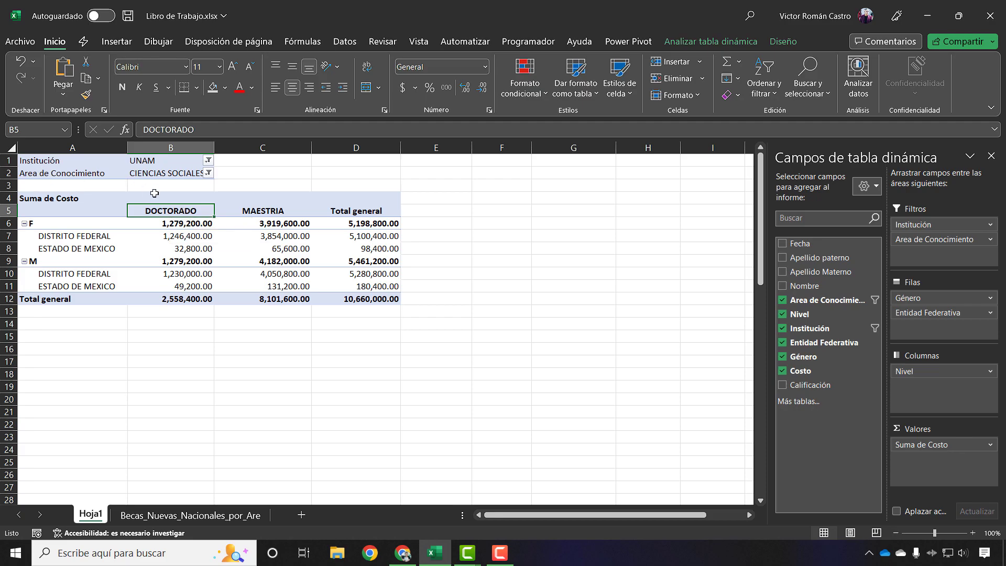
# Step: Reset both the Institución and Area de Conocimiento report filters to (Todas)
pyautogui.click(208, 164)
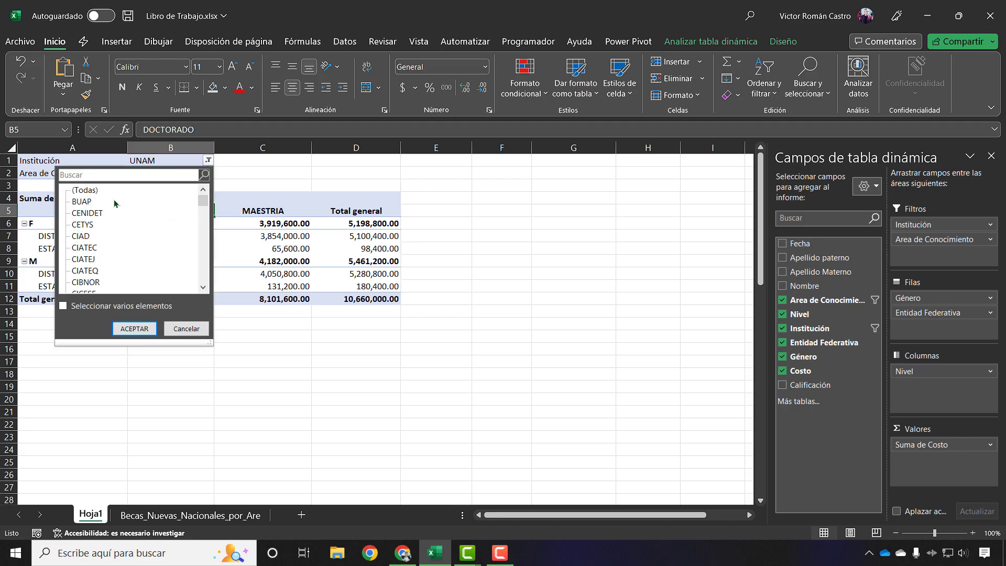
pyautogui.click(126, 329)
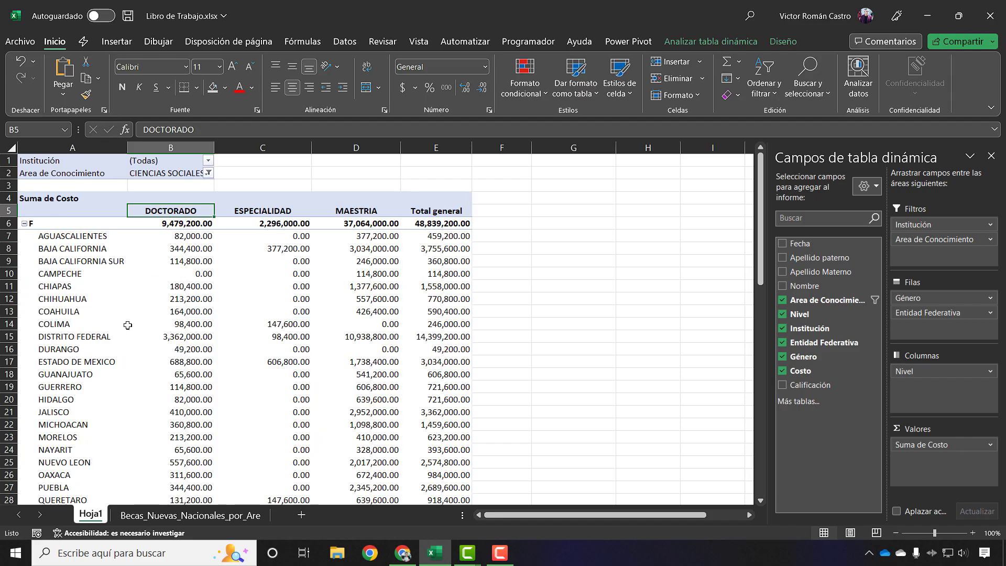
pyautogui.click(208, 173)
pyautogui.click(85, 203)
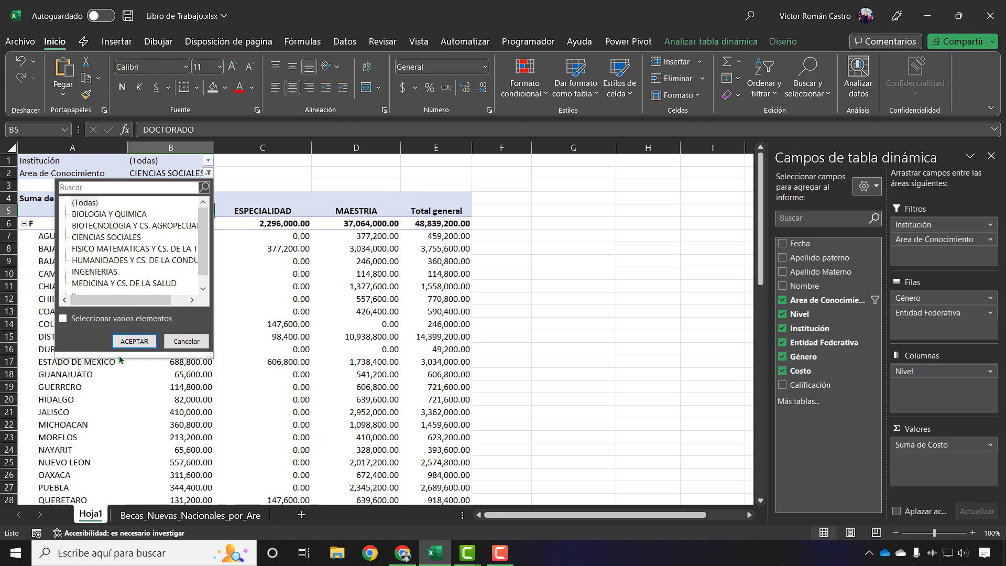
pyautogui.click(134, 341)
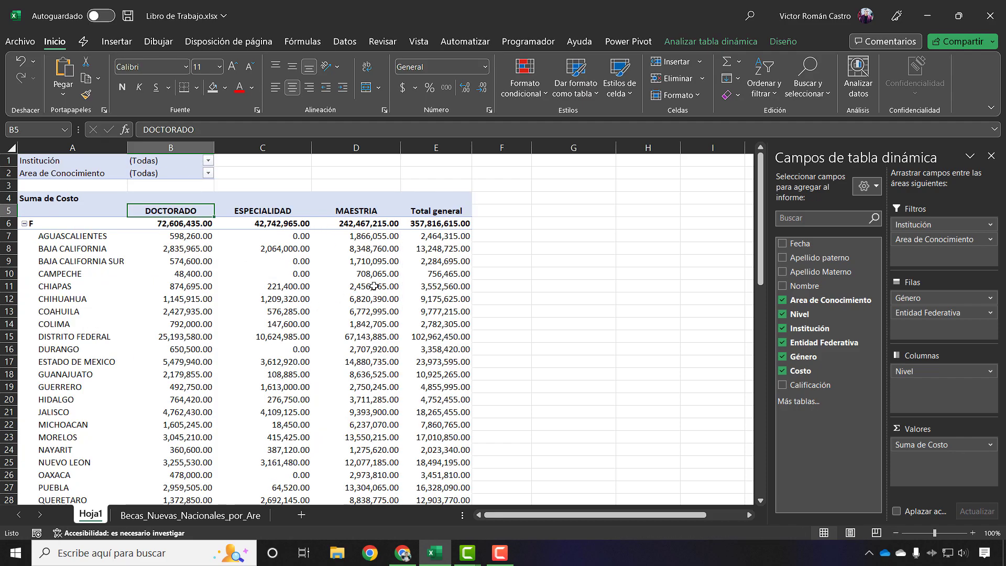
pyautogui.click(395, 258)
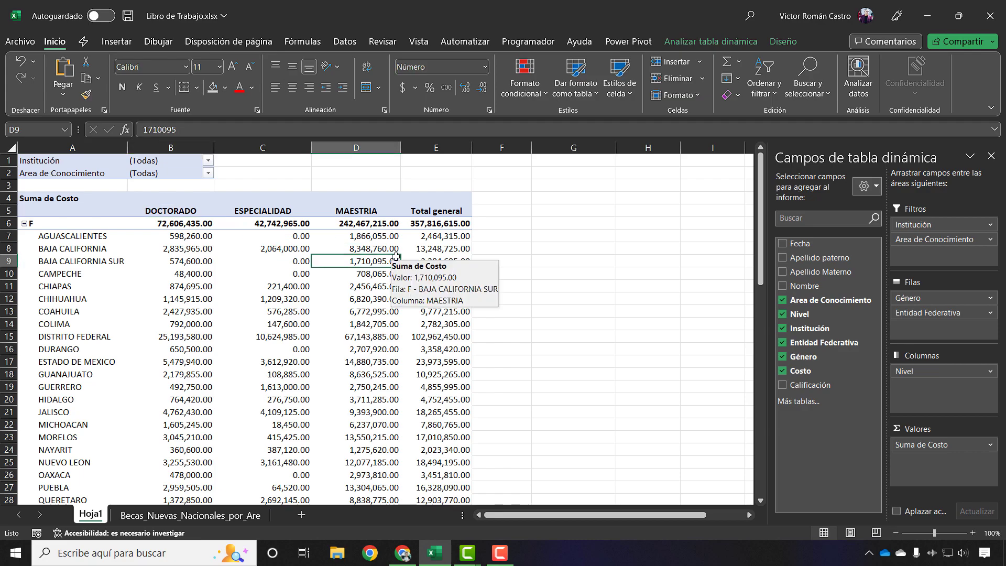